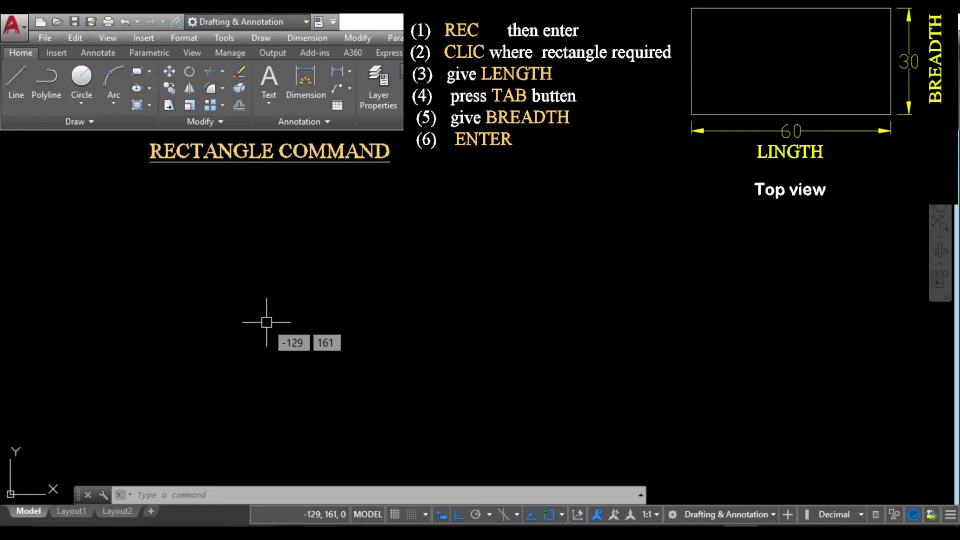
pyautogui.press('Escape')
pyautogui.press('Escape')
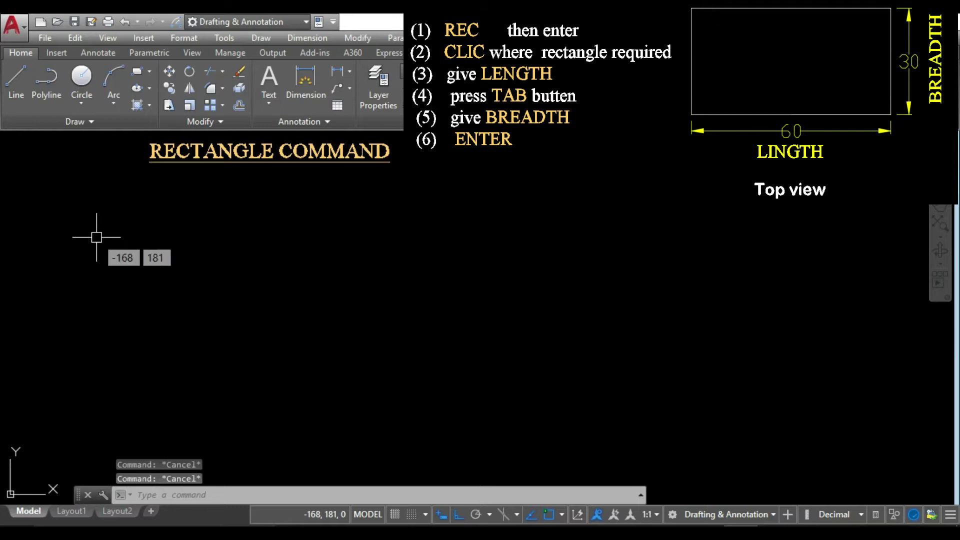
pyautogui.click(149, 73)
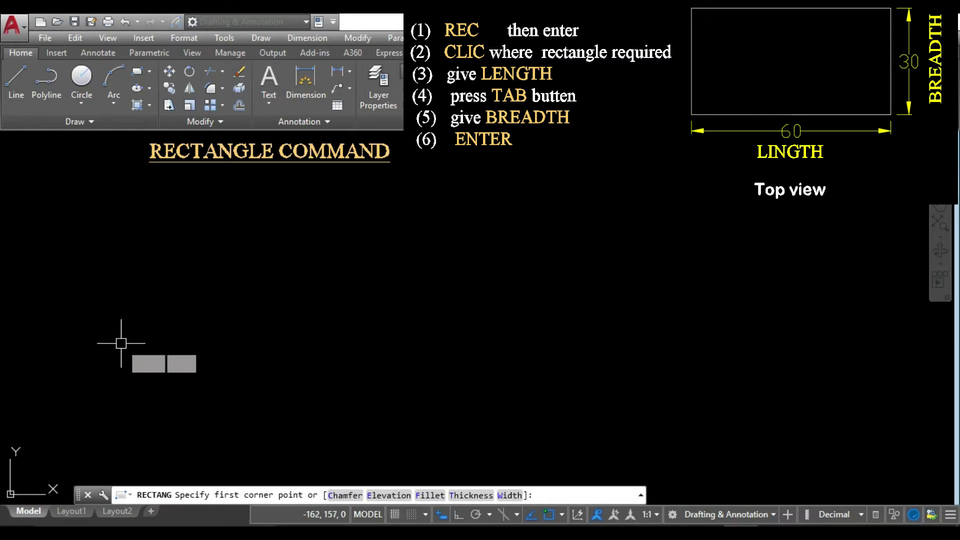
pyautogui.press('Escape')
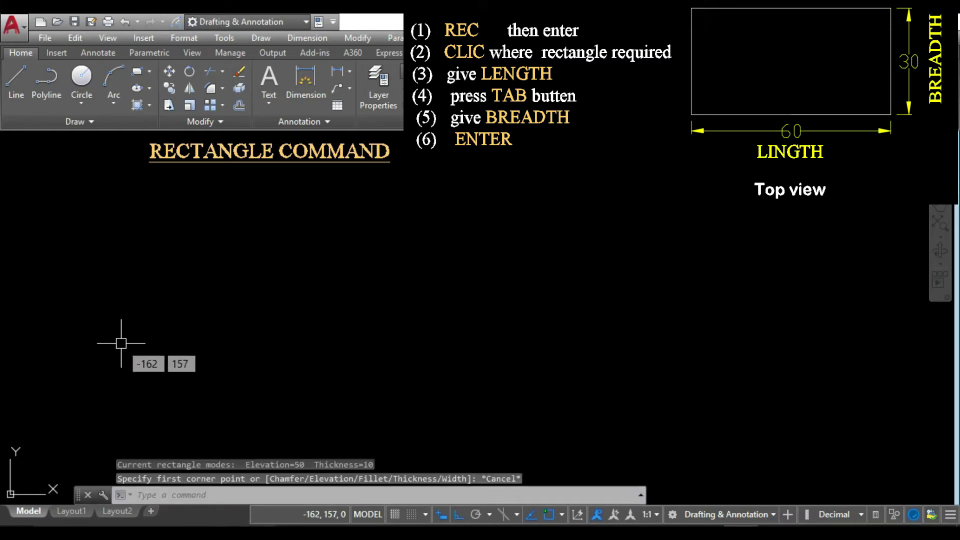
# Step: Draw a rectangle 60 long and 30 wide in the empty space below the RECTANGLE COMMAND heading
pyautogui.write('REC')
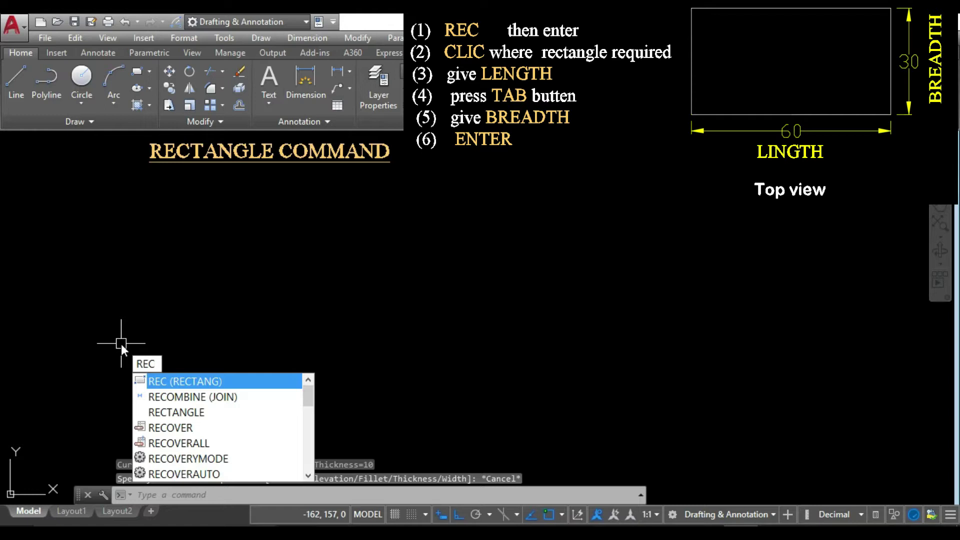
pyautogui.press('Return')
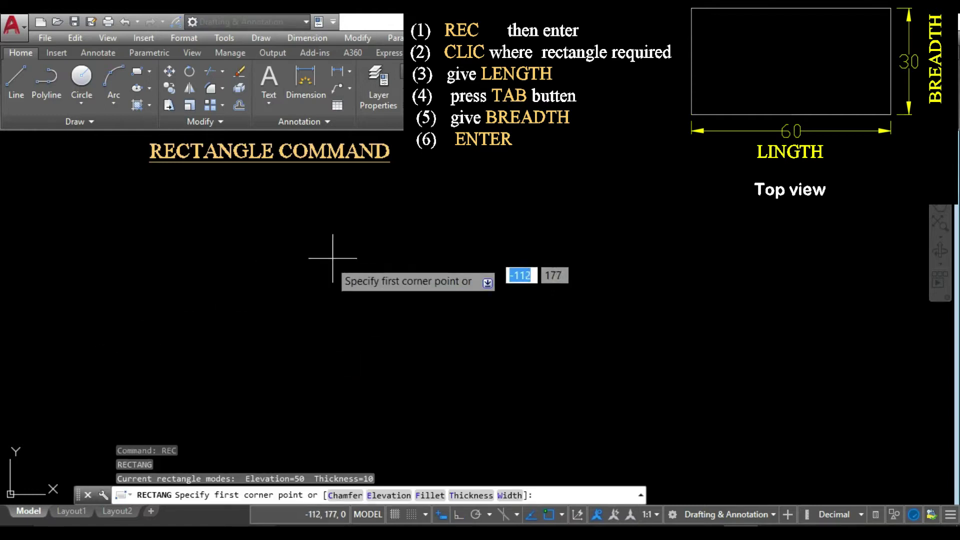
pyautogui.click(194, 394)
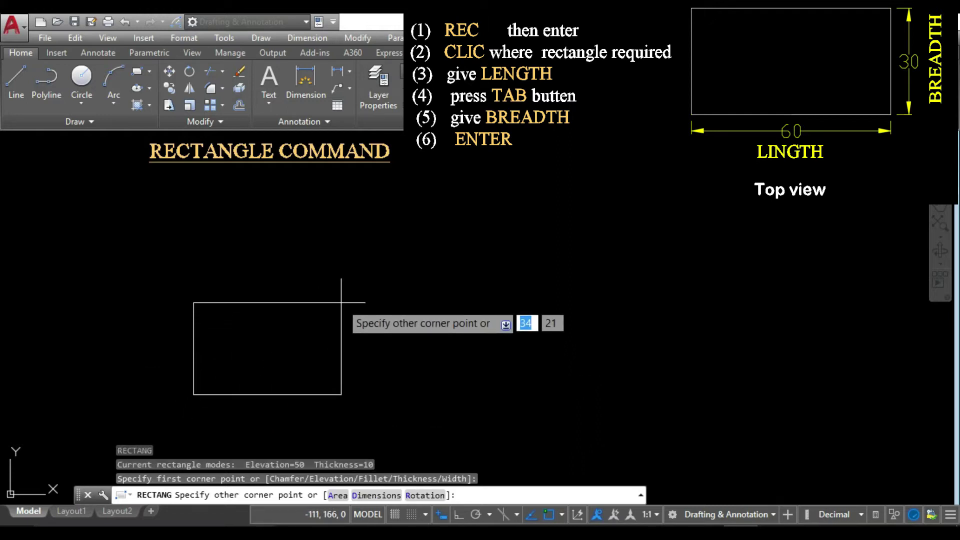
pyautogui.write('60')
pyautogui.press('Tab')
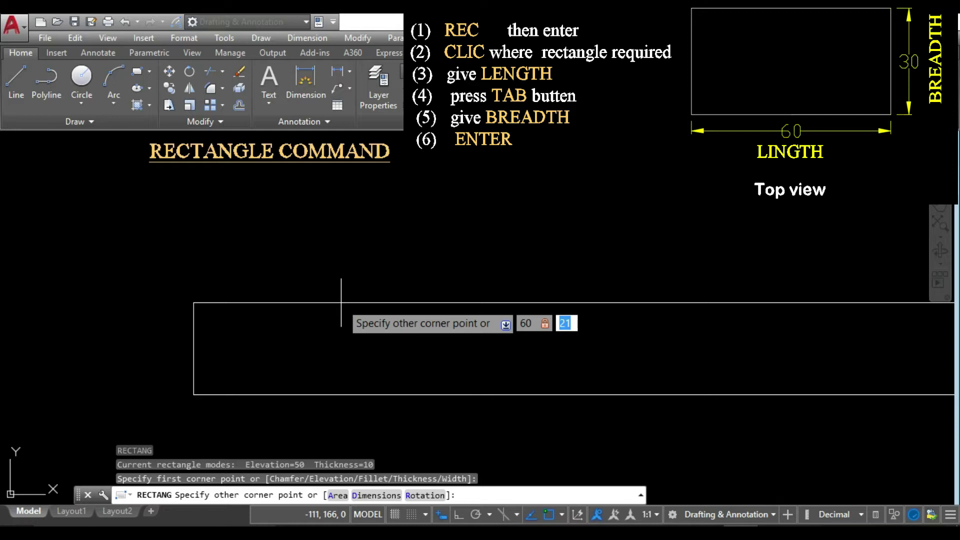
pyautogui.write('30')
pyautogui.press('Return')
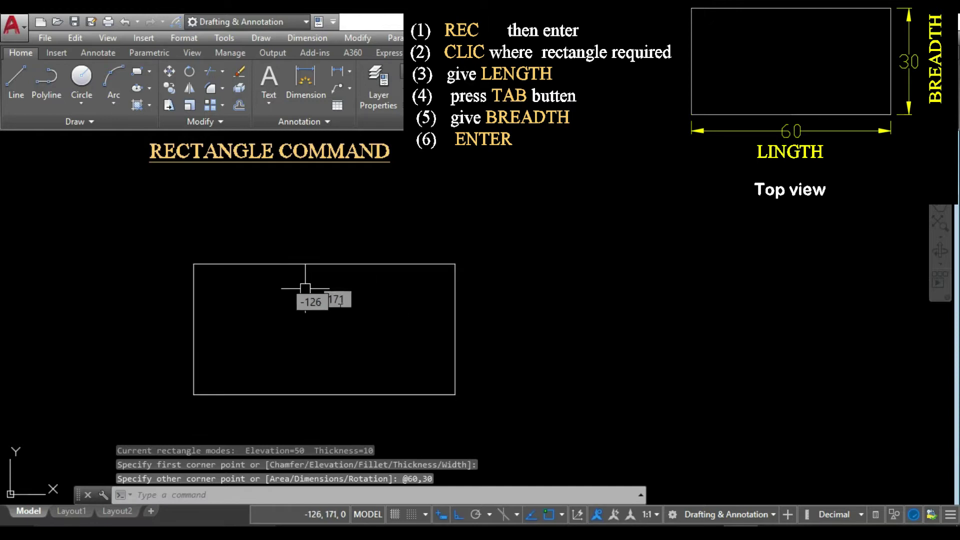
pyautogui.press('Escape')
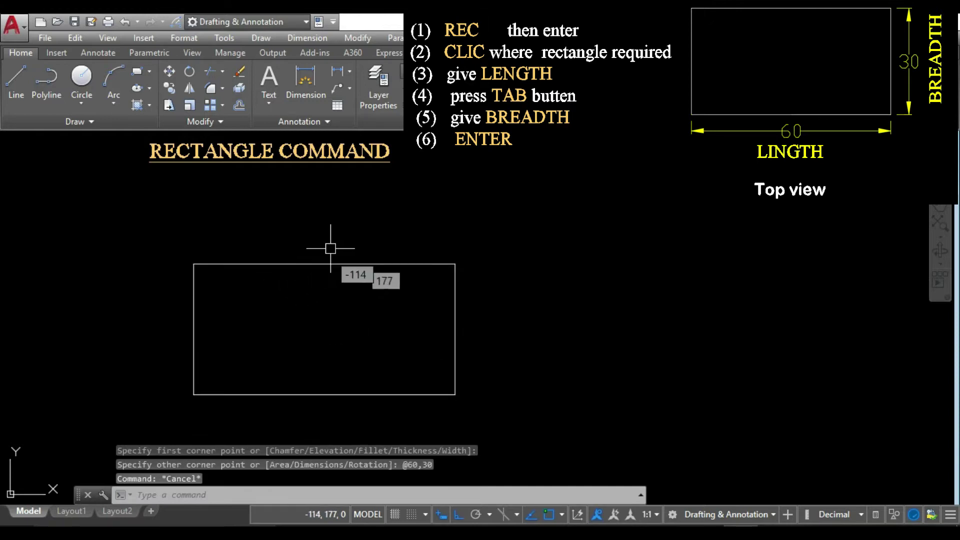
# Step: Add a linear dimension for the rectangle's length, placed above its top edge
pyautogui.click(349, 71)
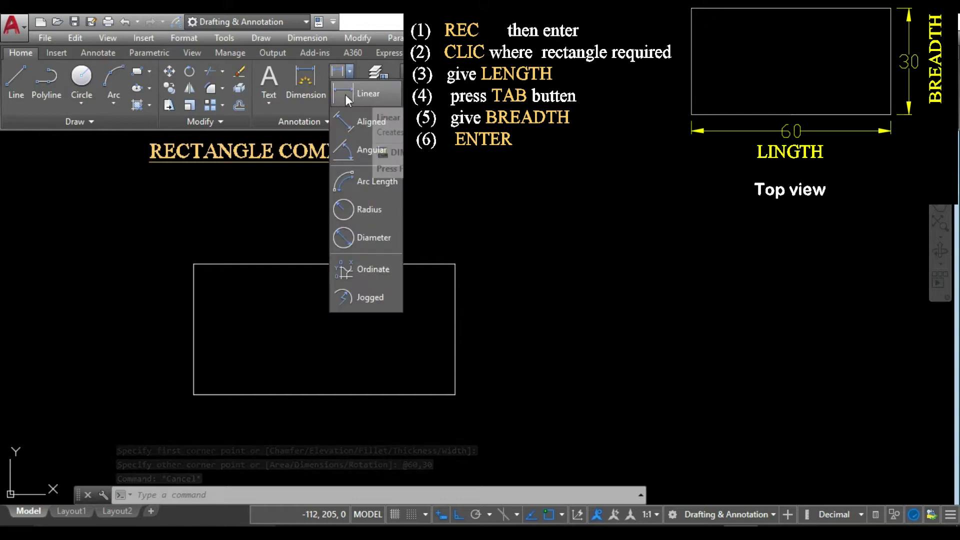
pyautogui.click(365, 95)
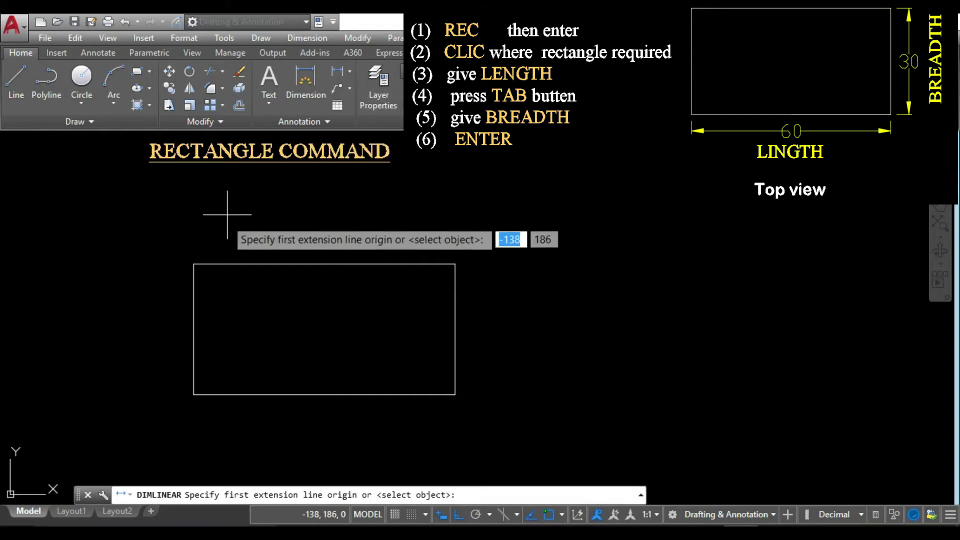
pyautogui.click(193, 264)
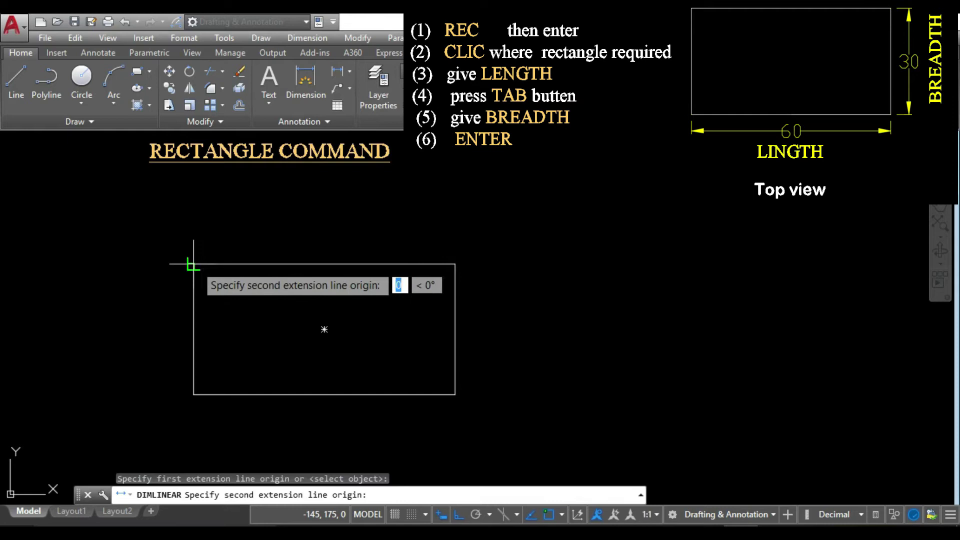
pyautogui.click(454, 265)
pyautogui.click(332, 234)
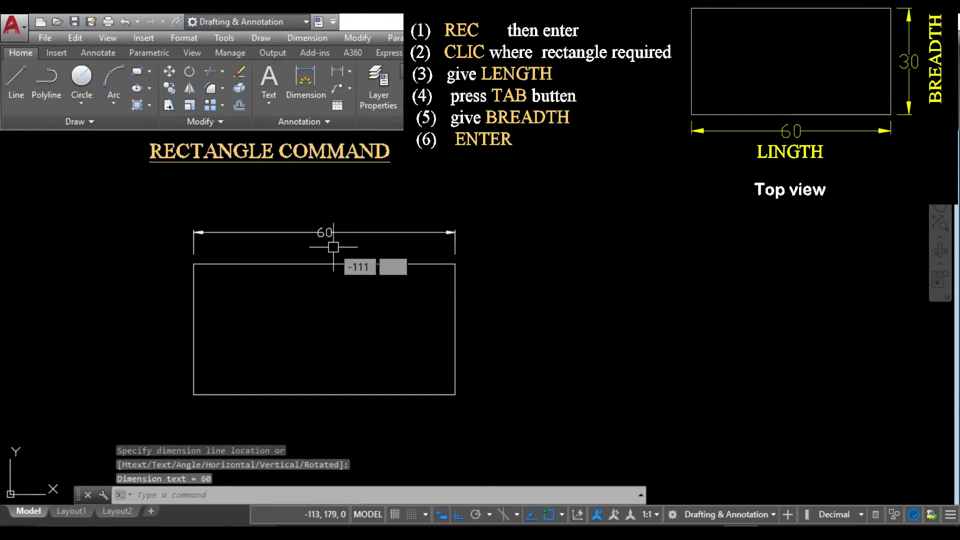
# Step: Add a linear dimension for the rectangle's breadth, placed to the right of its right edge
pyautogui.press('Return')
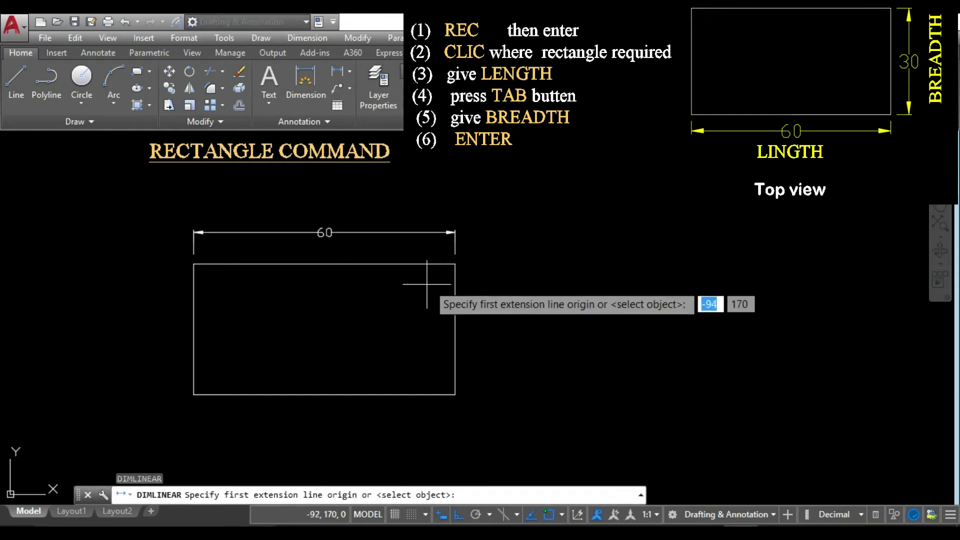
pyautogui.click(455, 264)
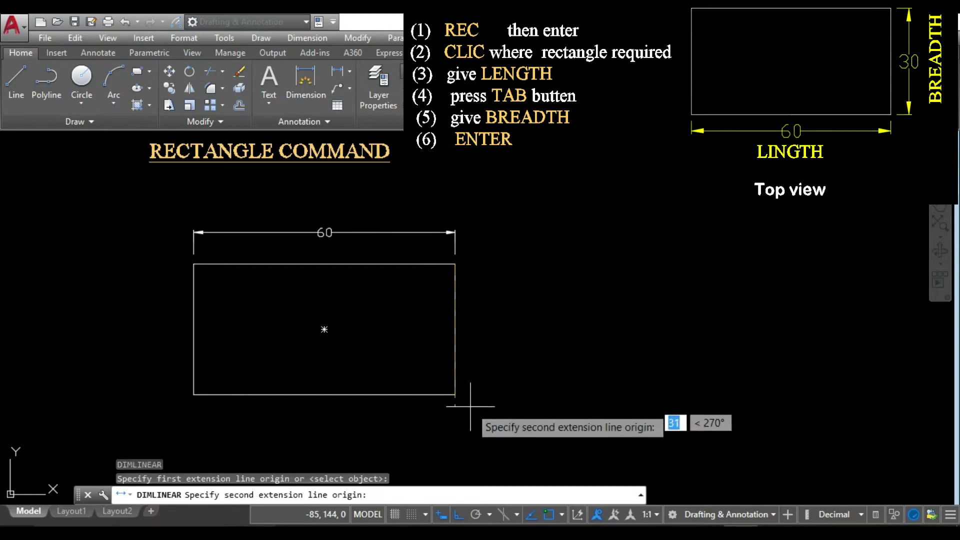
pyautogui.click(454, 395)
pyautogui.click(511, 380)
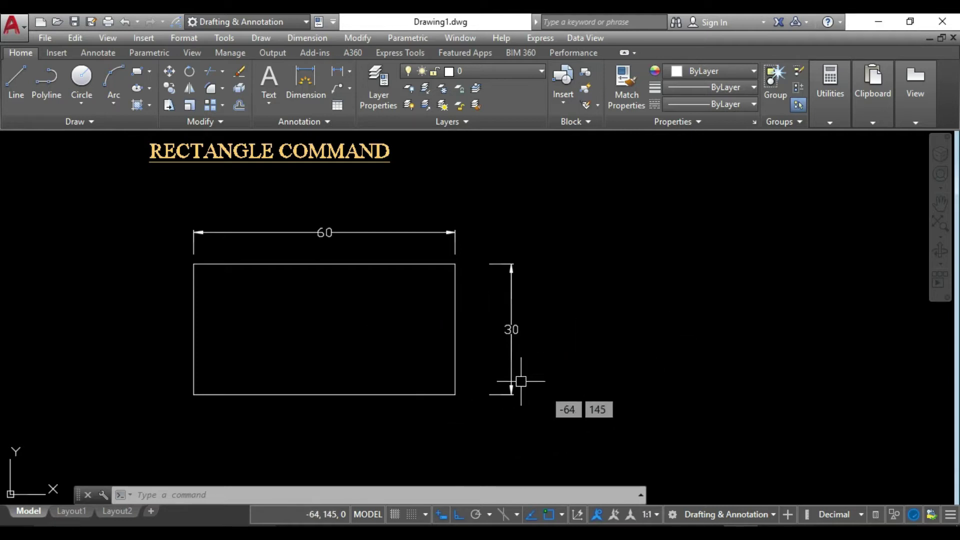
pyautogui.press('Escape')
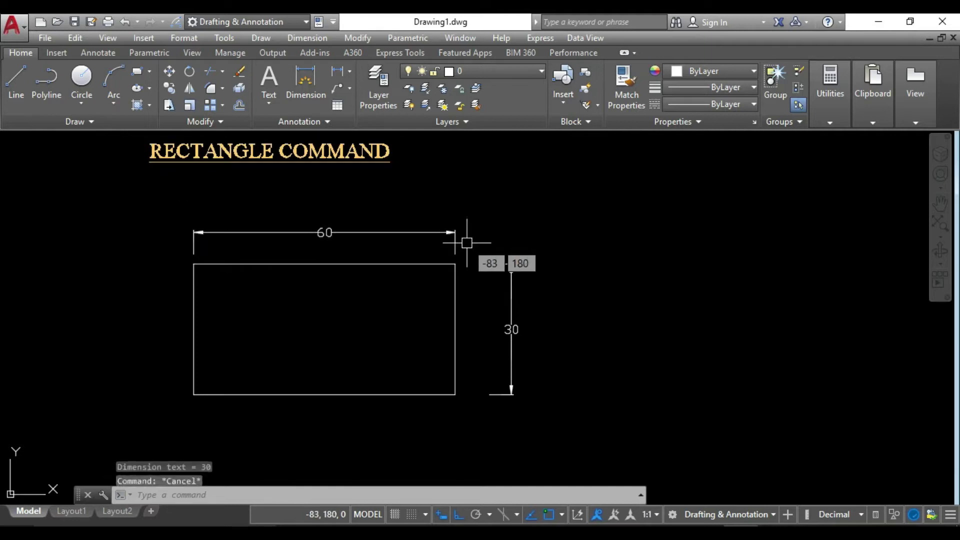
# Step: Draw a tall, narrow rectangle freehand by two opposite corners, to the right of the dimensioned rectangle
pyautogui.write('rec')
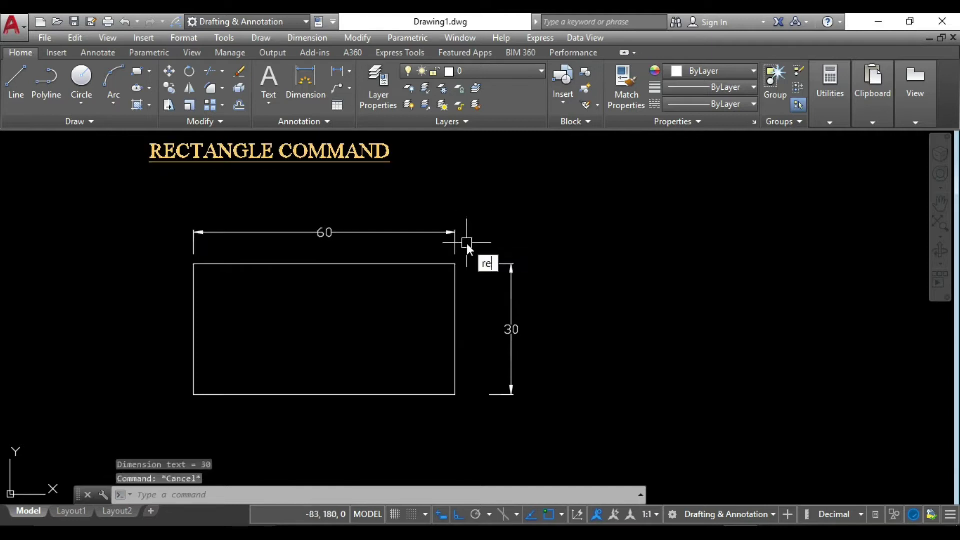
pyautogui.press('Return')
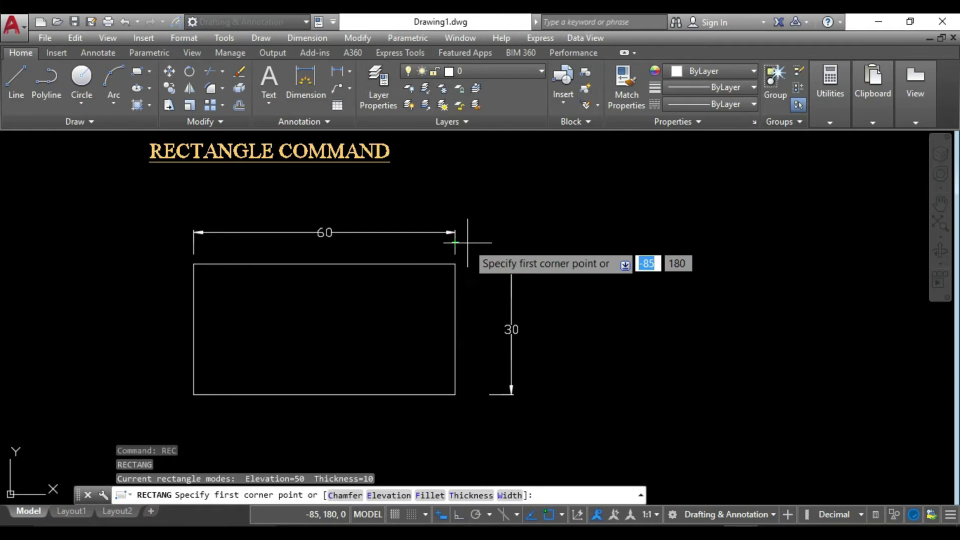
pyautogui.click(604, 398)
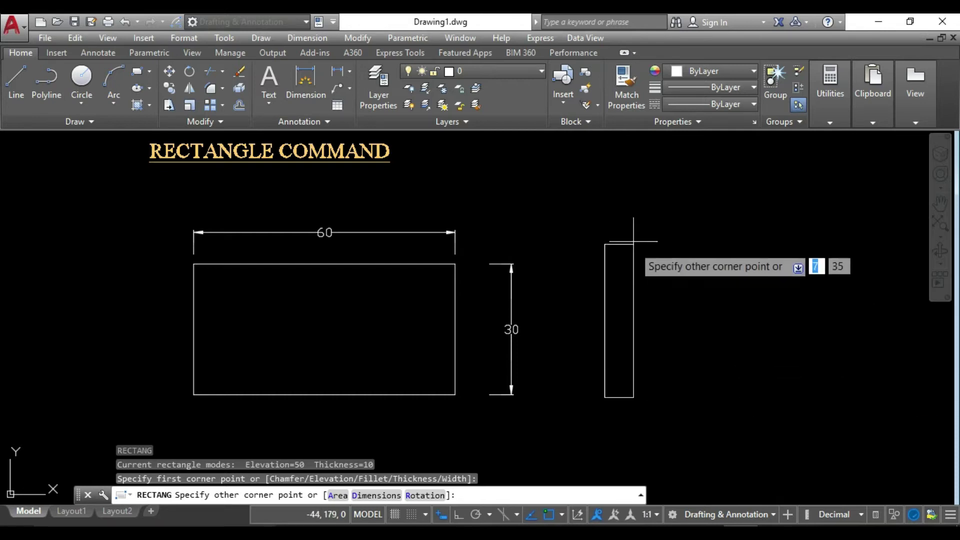
pyautogui.click(645, 206)
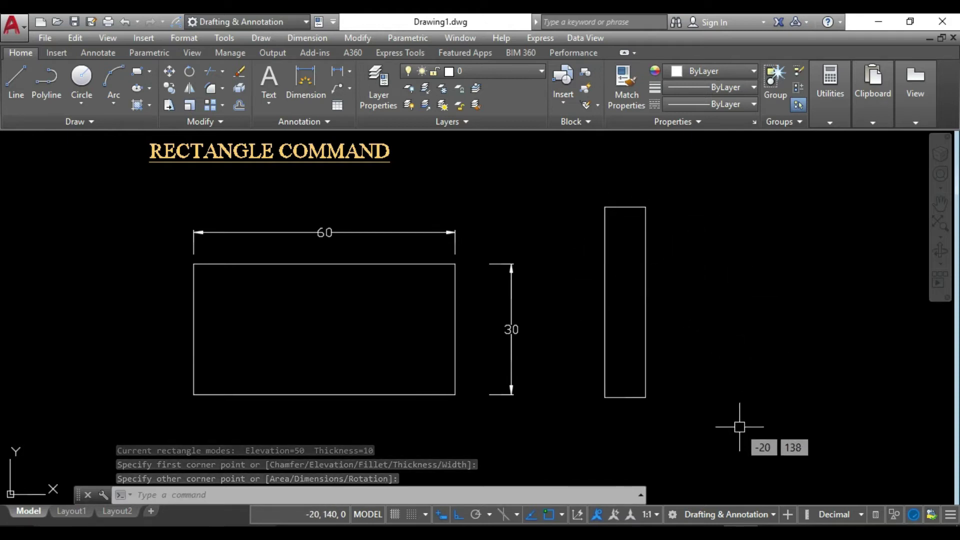
# Step: Draw a rectangle below the RECTANGLE by AREA heading using the Area option, with area 1800 and length 60
pyautogui.moveTo(826, 400); pyautogui.dragTo(242, 409, button='middle')
pyautogui.moveTo(351, 378); pyautogui.dragTo(274, 386, button='middle')
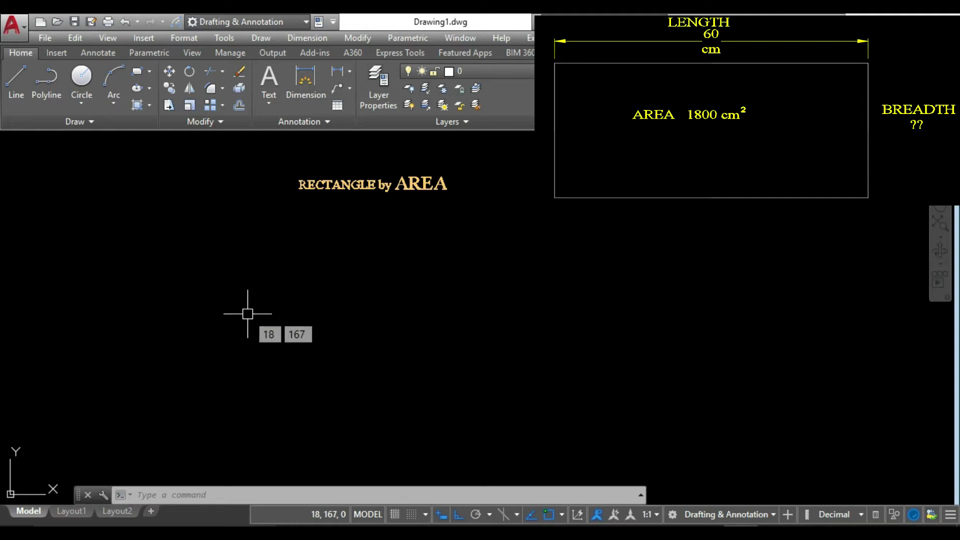
pyautogui.press('Escape')
pyautogui.write('REc')
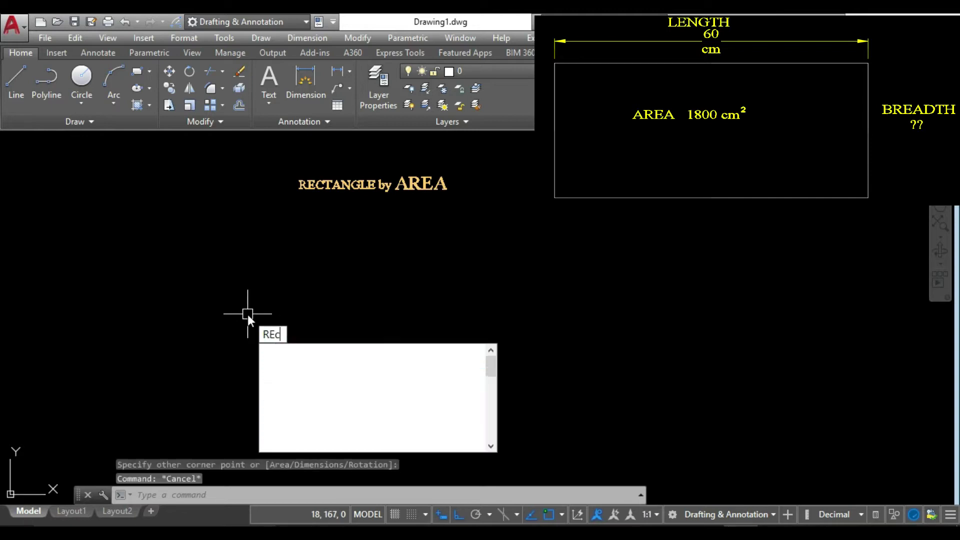
pyautogui.press('Return')
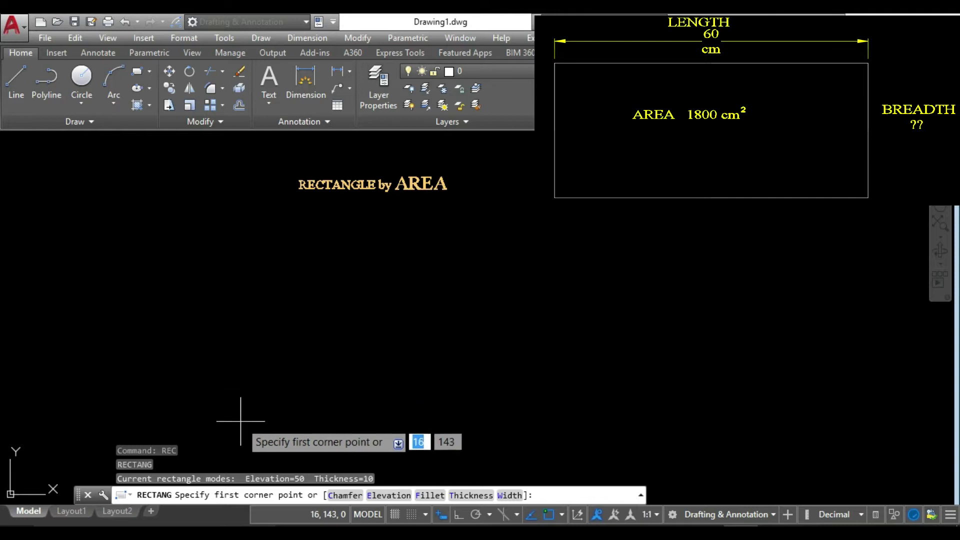
pyautogui.click(251, 404)
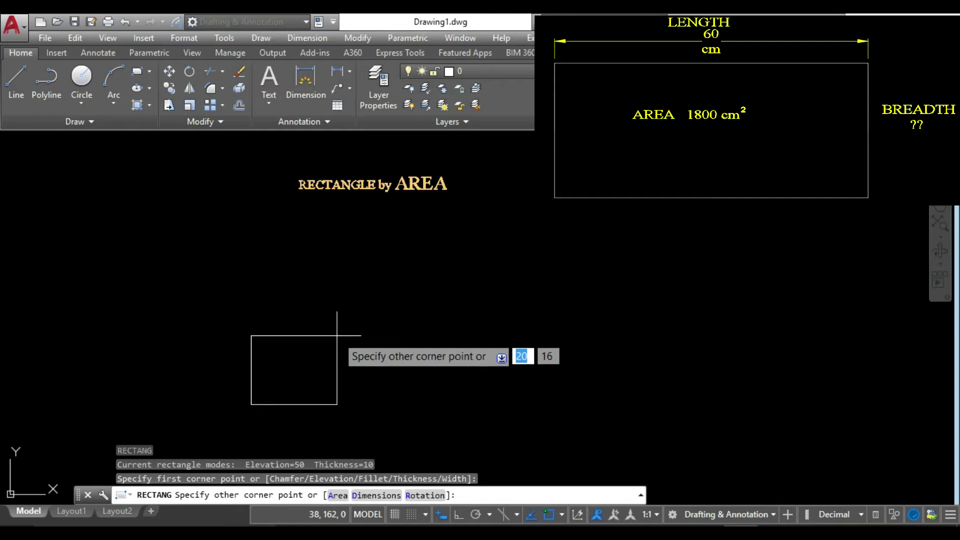
pyautogui.click(338, 495)
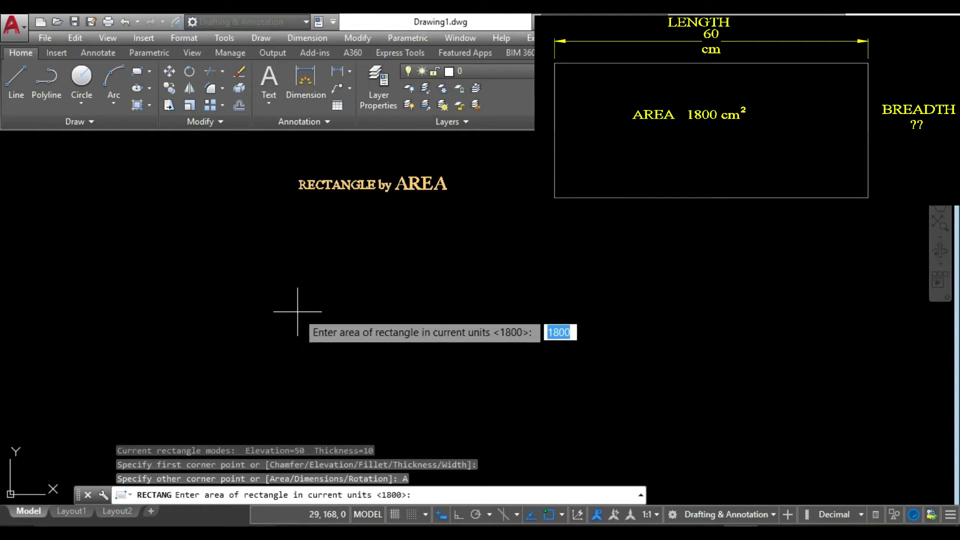
pyautogui.write('1')
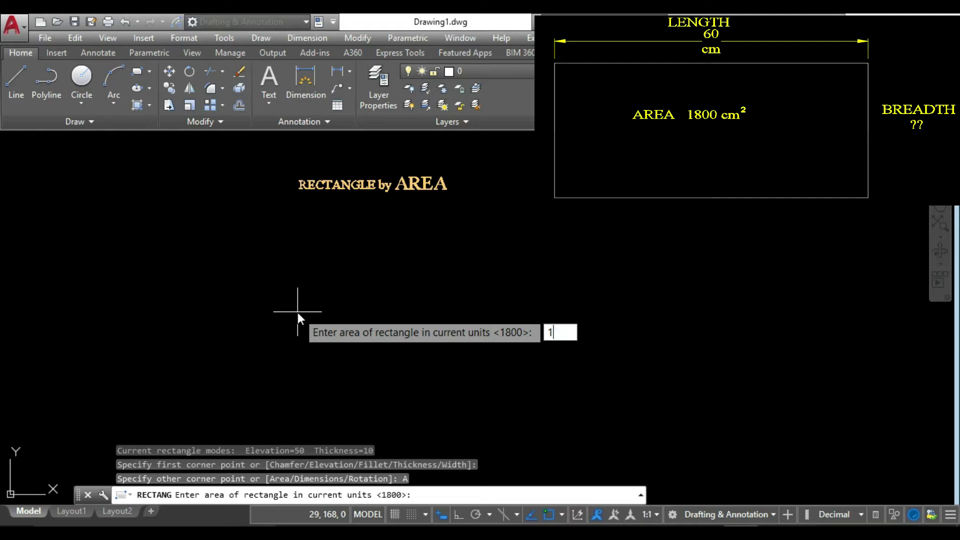
pyautogui.write('8')
pyautogui.press('Return')
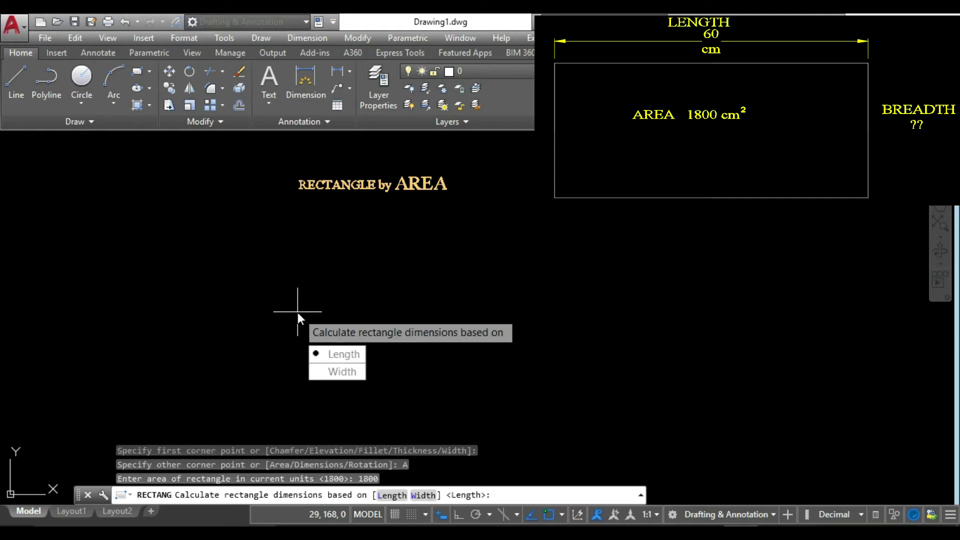
pyautogui.click(335, 355)
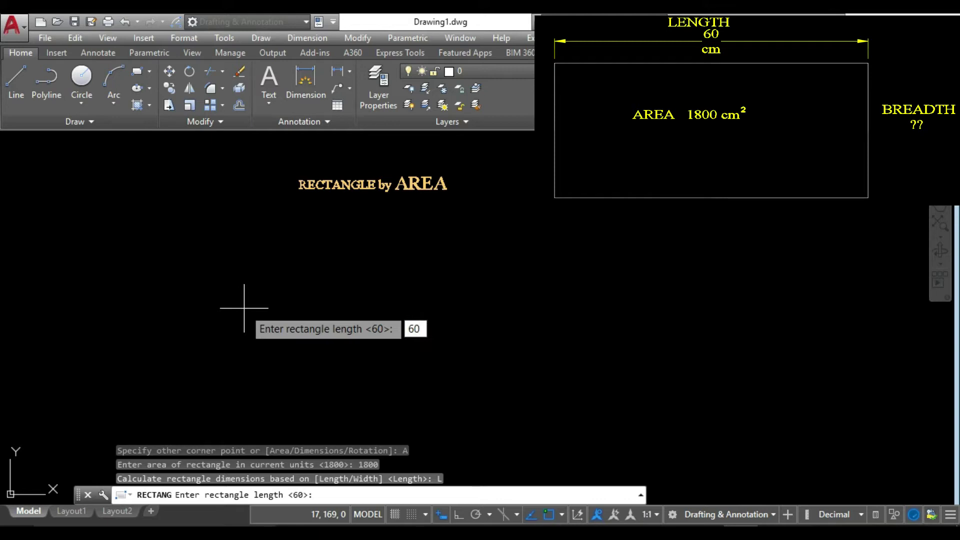
pyautogui.press('Return')
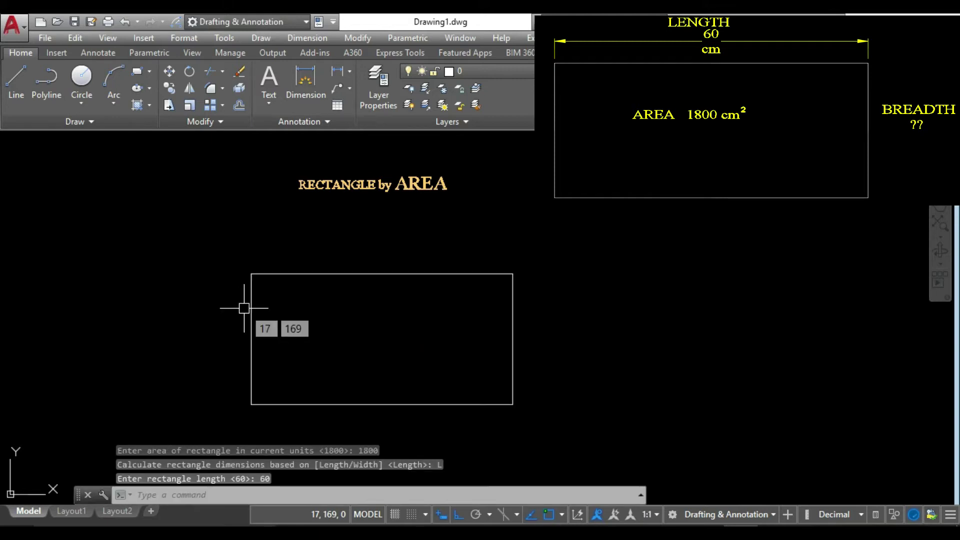
pyautogui.click(350, 353)
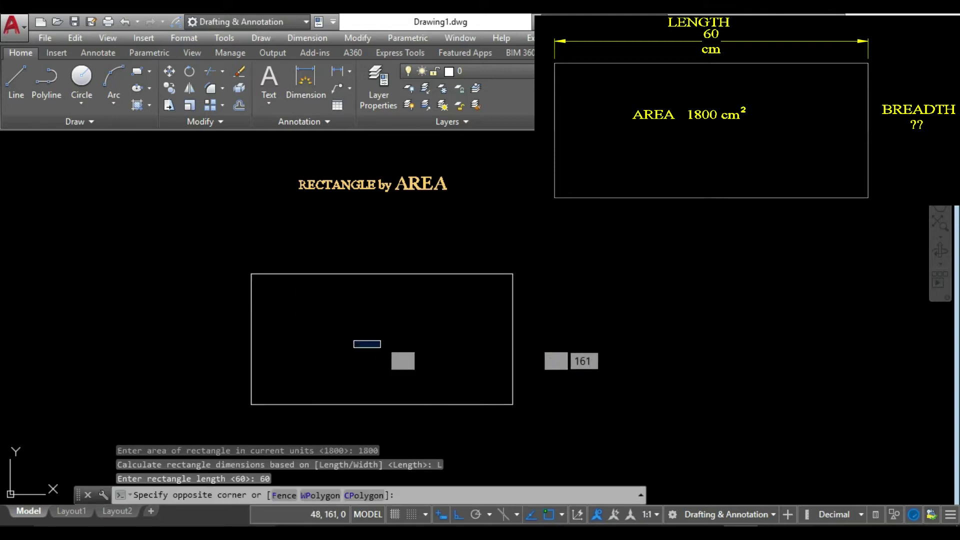
pyautogui.click(381, 377)
pyautogui.press('Escape')
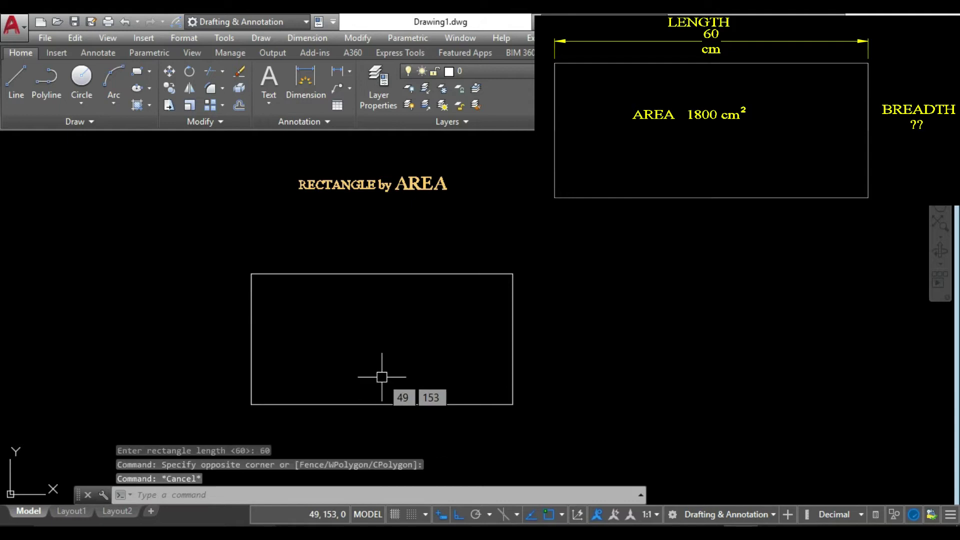
# Step: Add a linear dimension for the length of the area-based rectangle, placed above its top edge
pyautogui.write('dli')
pyautogui.press('Return')
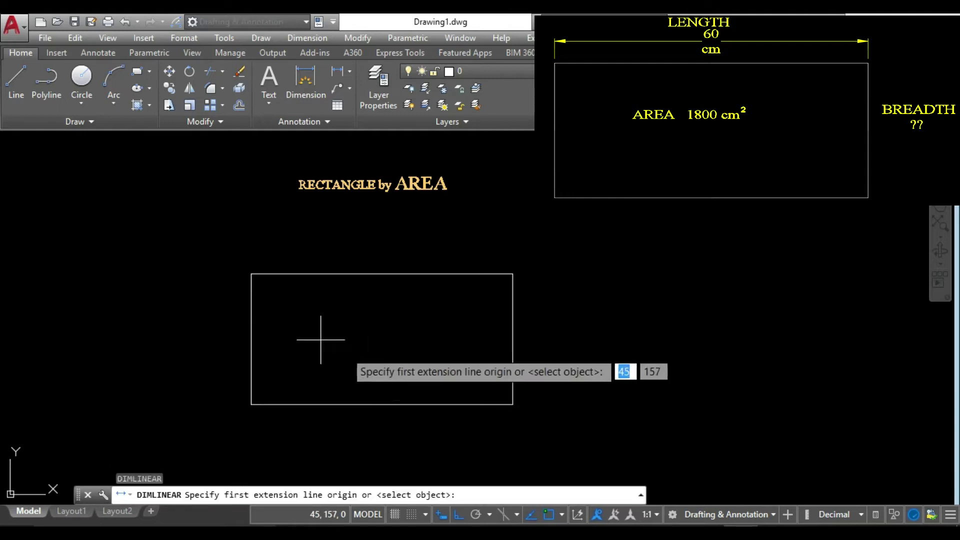
pyautogui.click(251, 274)
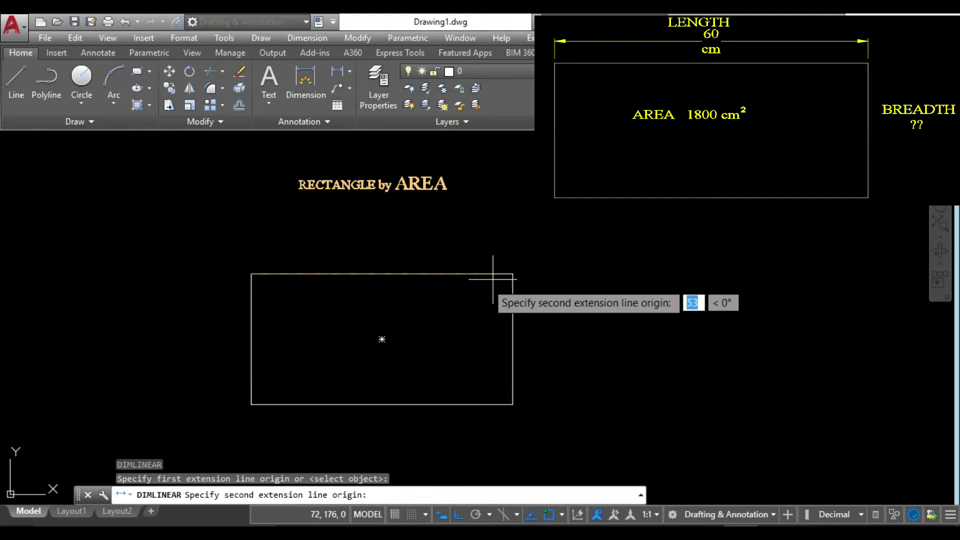
pyautogui.click(512, 274)
pyautogui.click(509, 242)
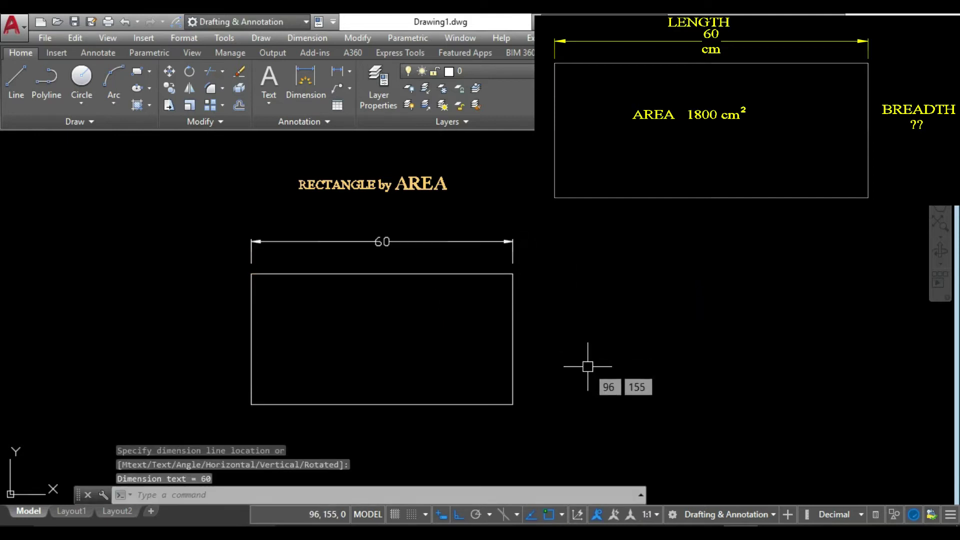
# Step: Measure the area of the rectangle below the RECTANGLE by AREA heading with the AREA command's Object option
pyautogui.press('Return')
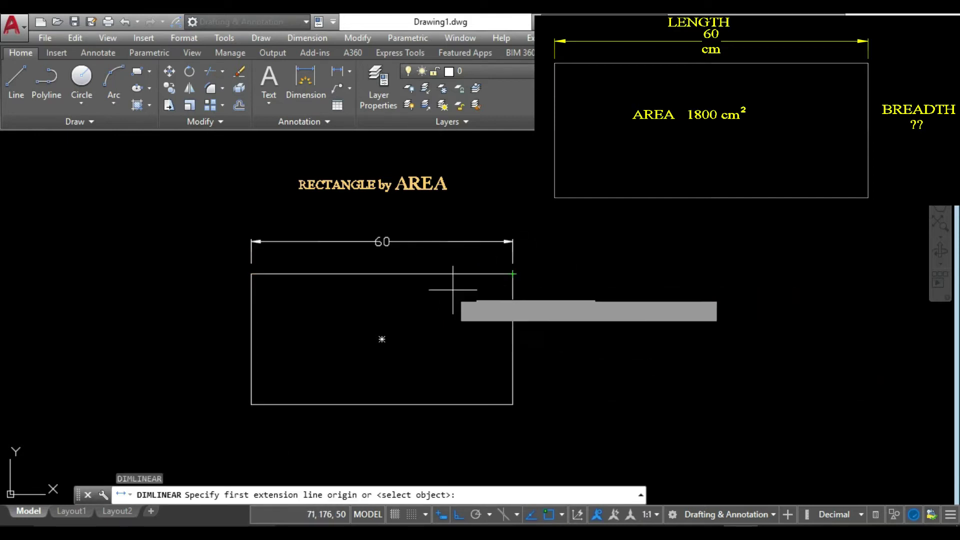
pyautogui.press('Escape')
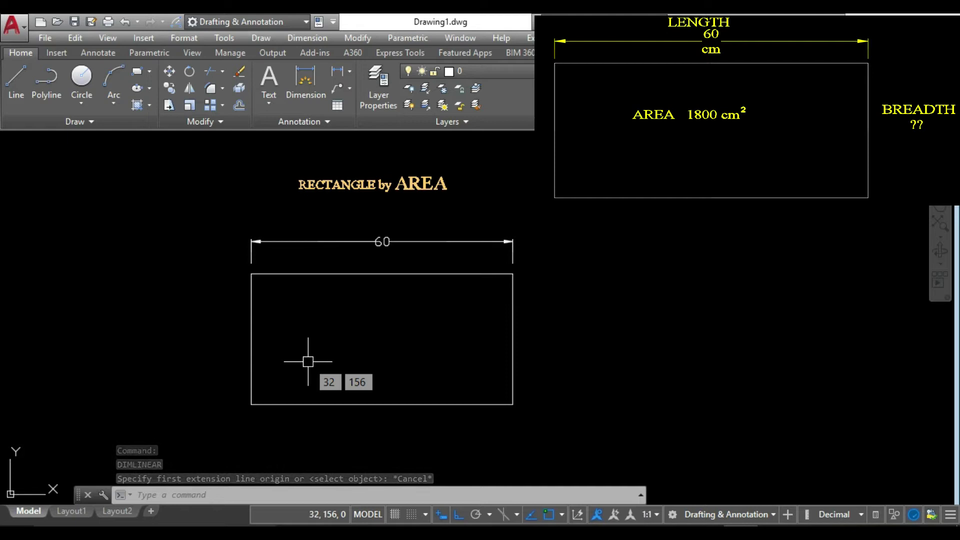
pyautogui.write('aa')
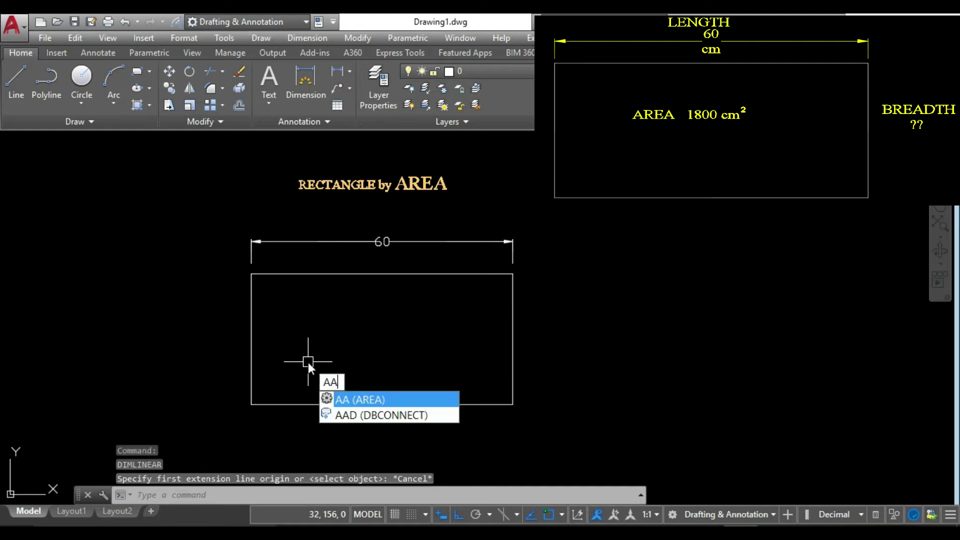
pyautogui.press('Return')
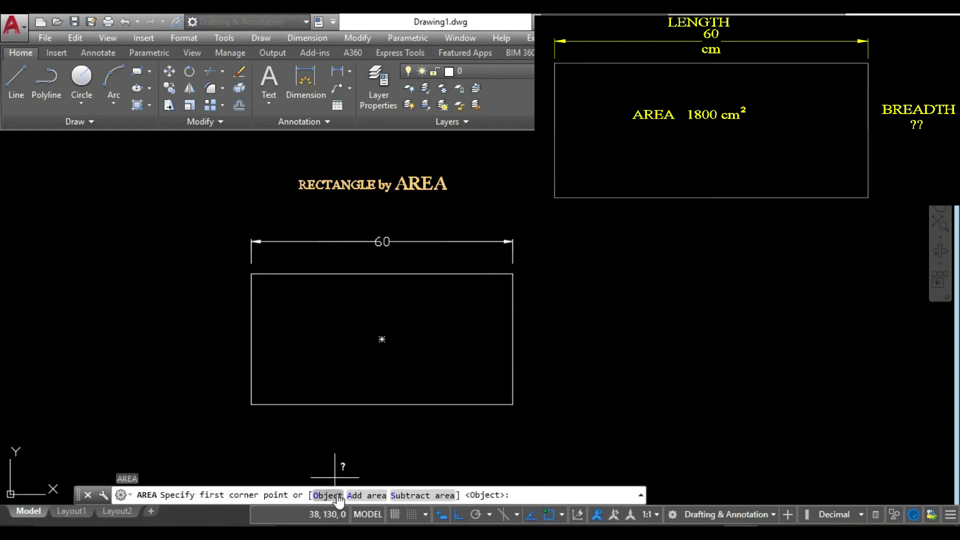
pyautogui.click(336, 494)
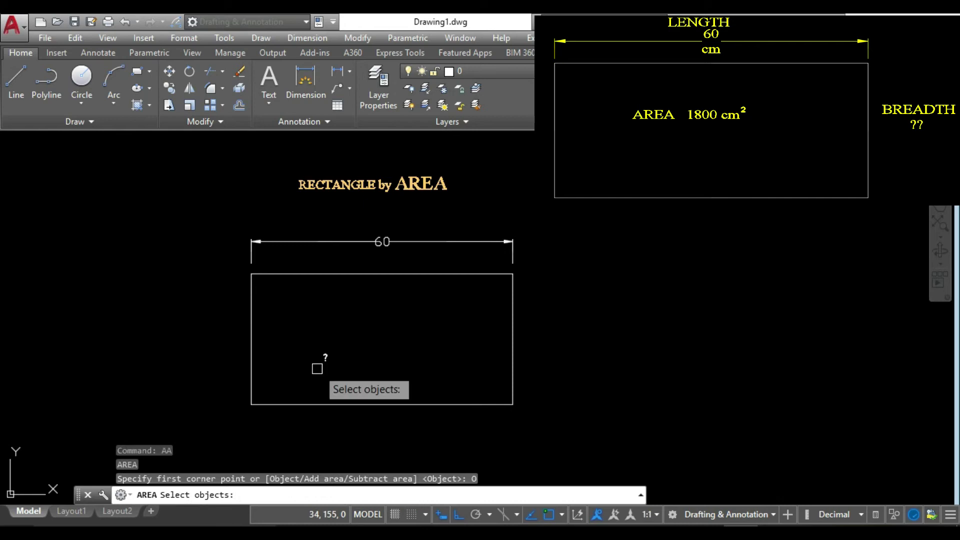
pyautogui.click(336, 274)
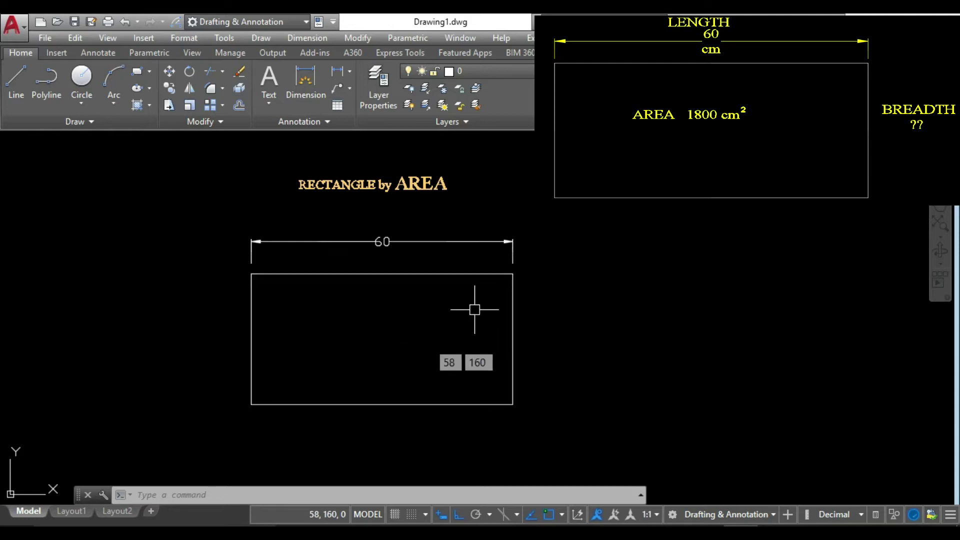
# Step: Draw a rectangle below the RECTANGLE BY DIMENSION heading using the Dimensions option, with length 60 and width 30
pyautogui.moveTo(695, 306)
pyautogui.mouseDown(button='middle')
pyautogui.moveTo(251, 328)
pyautogui.moveTo(120, 310)
pyautogui.moveTo(140, 300)
pyautogui.mouseUp(button='middle')
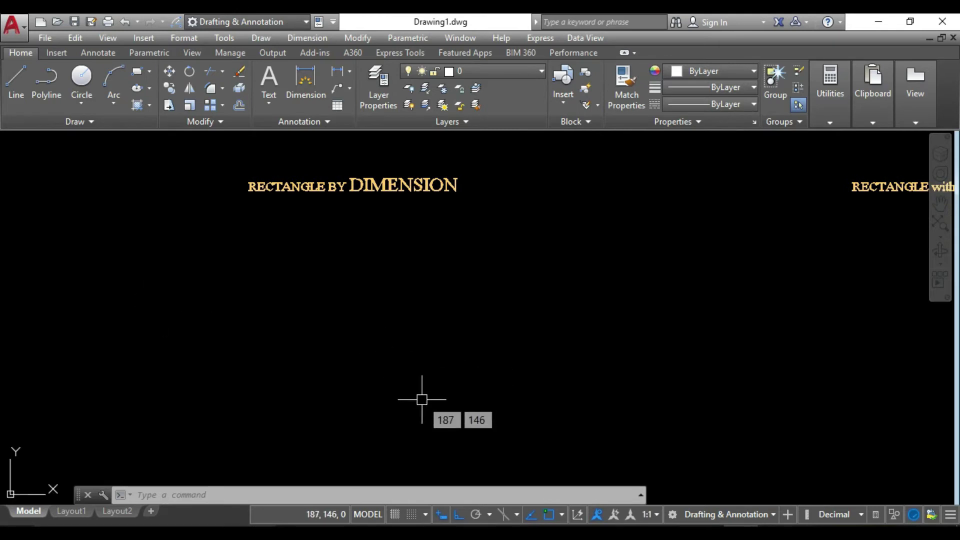
pyautogui.write('rec')
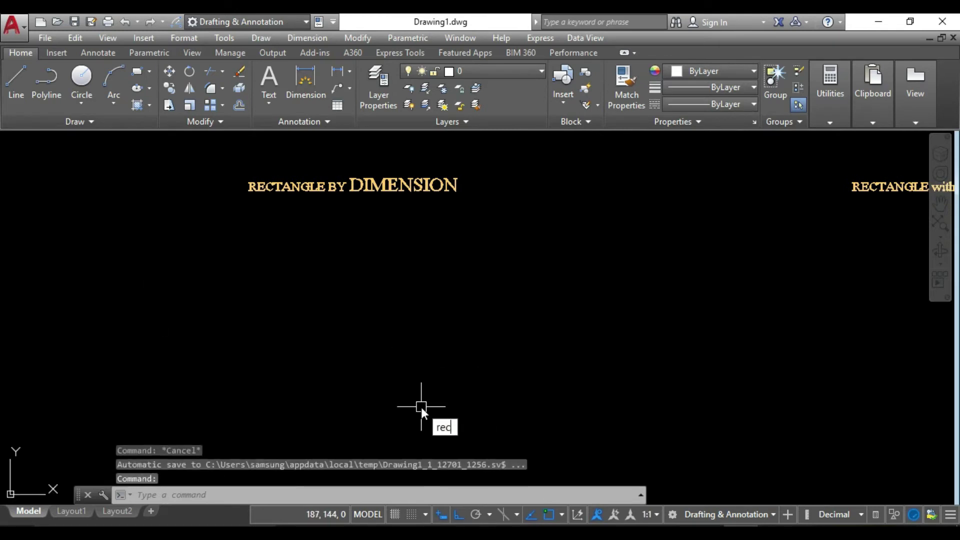
pyautogui.press('Return')
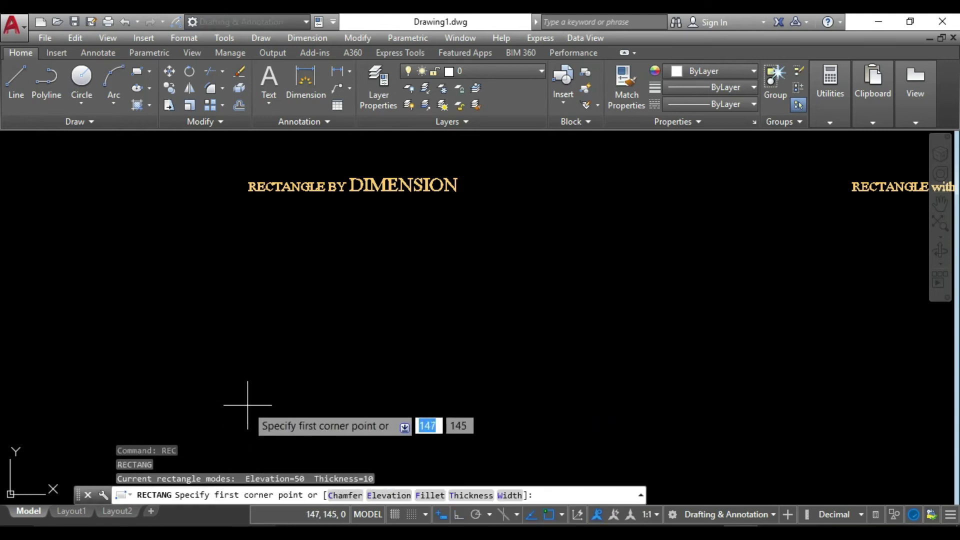
pyautogui.click(259, 407)
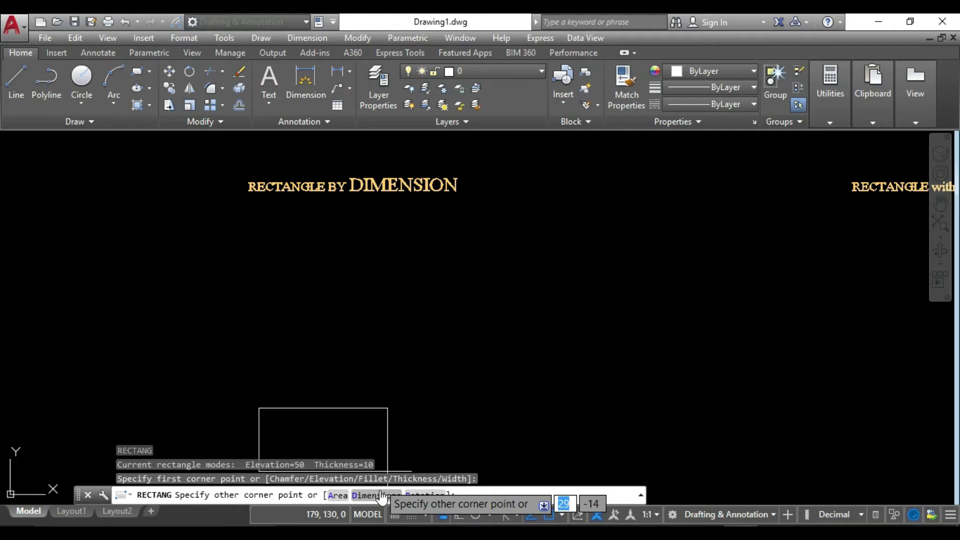
pyautogui.write('d')
pyautogui.press('Return')
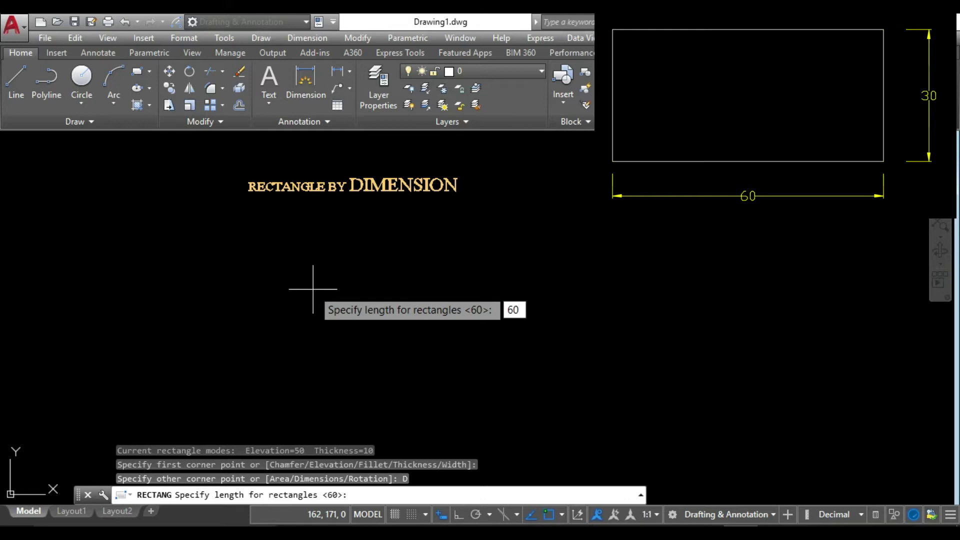
pyautogui.write('60')
pyautogui.press('Return')
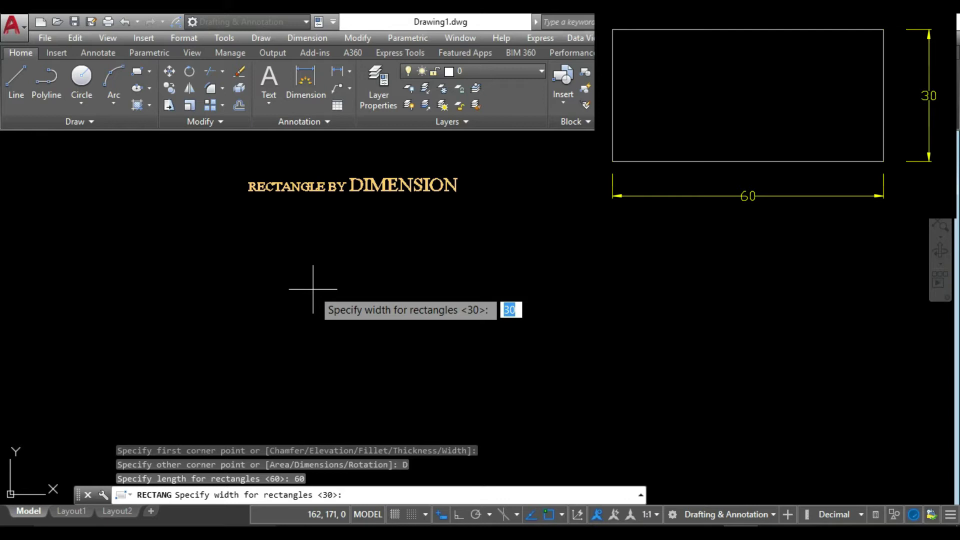
pyautogui.press('Return')
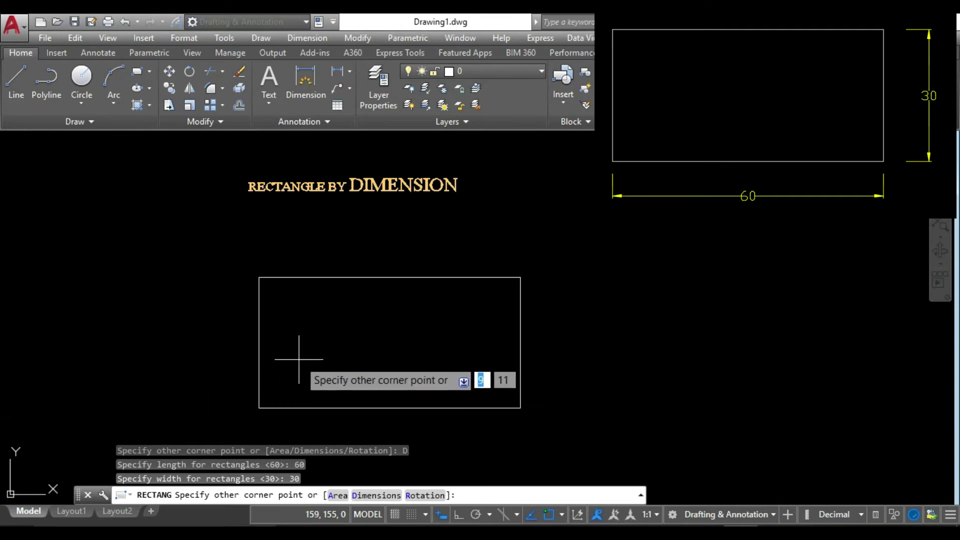
pyautogui.click(361, 330)
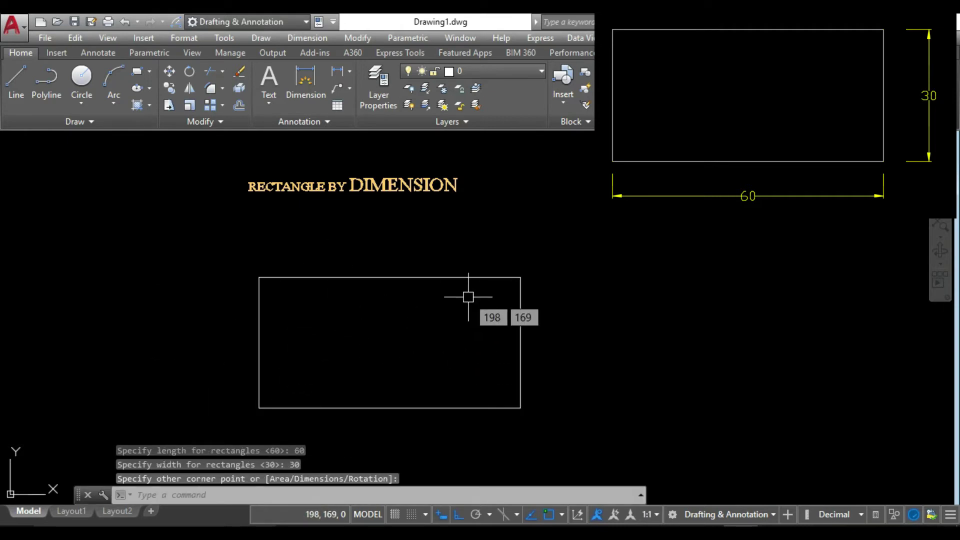
pyautogui.press('Escape')
pyautogui.press('Escape')
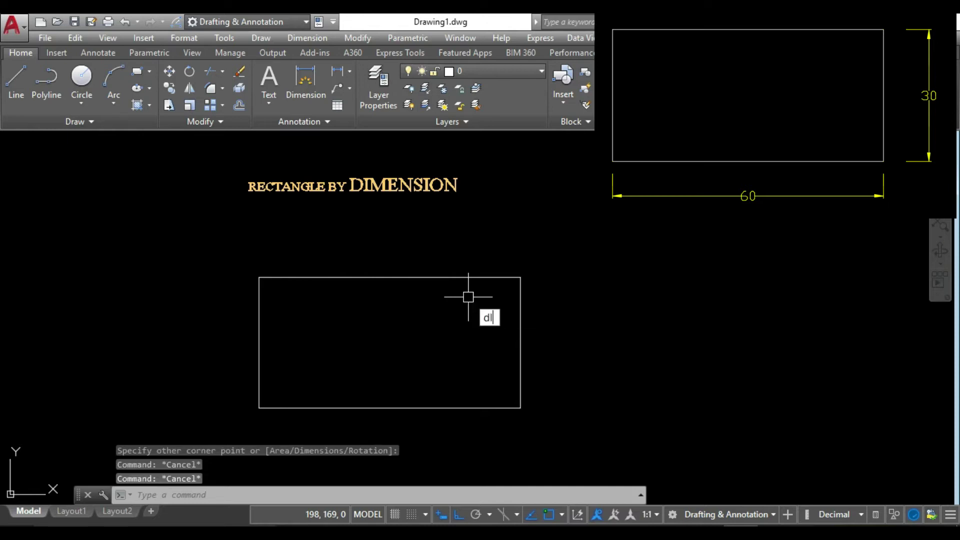
# Step: Add a linear dimension for the length of the new rectangle, placed above its top edge
pyautogui.write('dli')
pyautogui.press('Return')
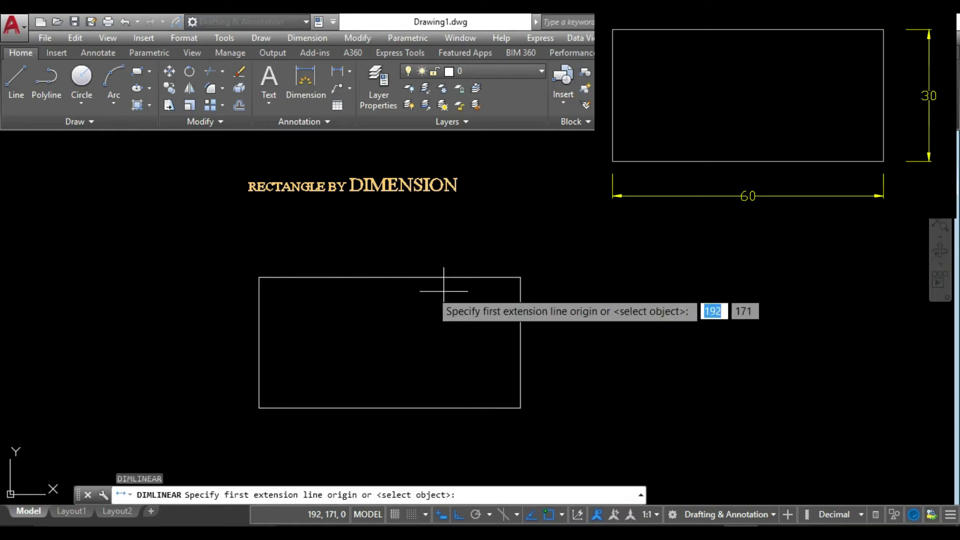
pyautogui.click(259, 277)
pyautogui.click(521, 278)
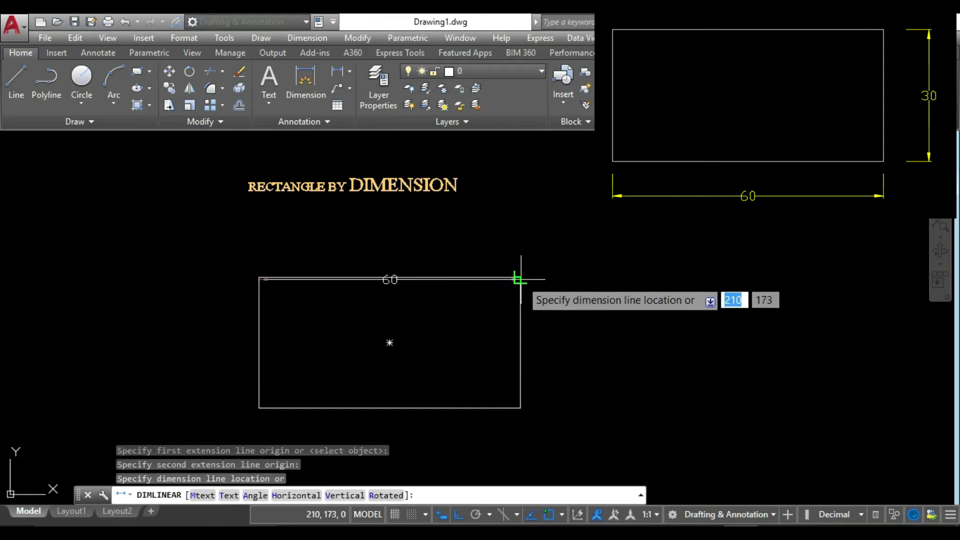
pyautogui.click(524, 256)
# Step: Add a linear dimension for the width of the same rectangle, placed to the left of its left edge
pyautogui.press('Return')
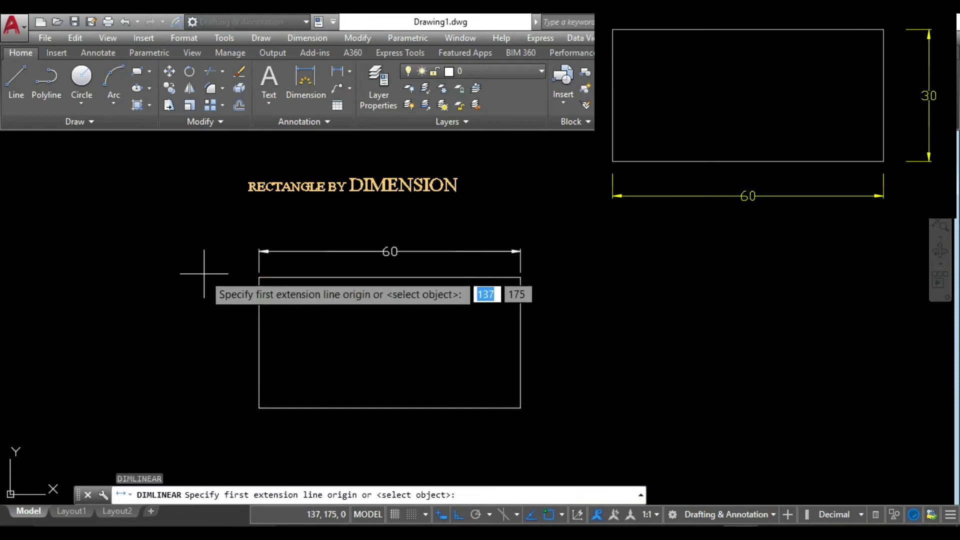
pyautogui.click(259, 277)
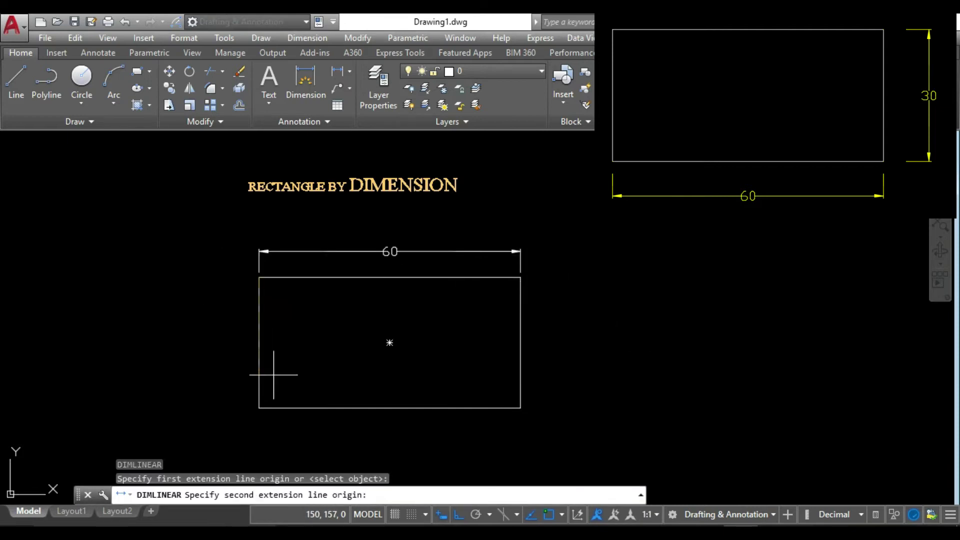
pyautogui.click(259, 408)
pyautogui.click(211, 402)
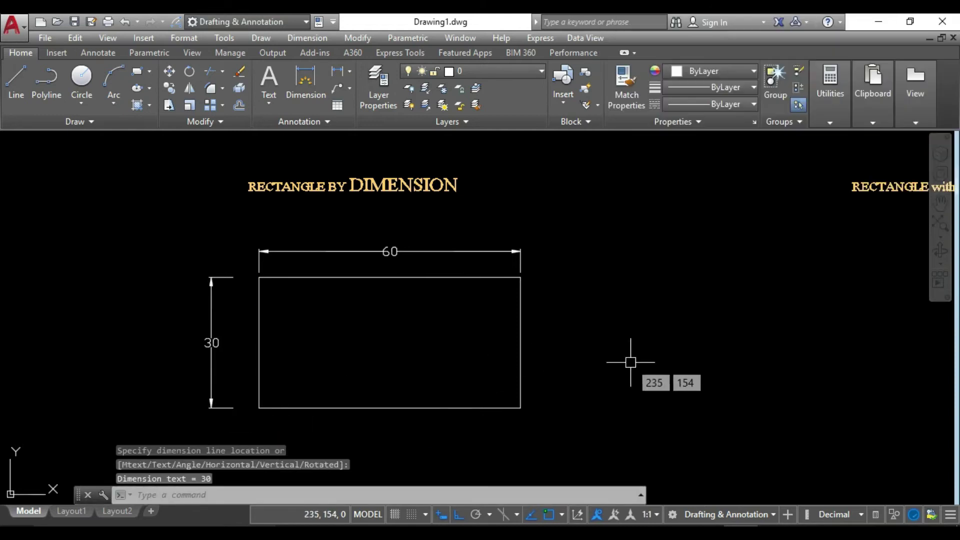
# Step: Draw a rectangle near the RECTANGLE with ROTATION heading, rotated 50 degrees, with length 60 and width 30
pyautogui.moveTo(723, 384)
pyautogui.mouseDown(button='middle')
pyautogui.moveTo(382, 439)
pyautogui.moveTo(251, 366)
pyautogui.moveTo(144, 368)
pyautogui.mouseUp(button='middle')
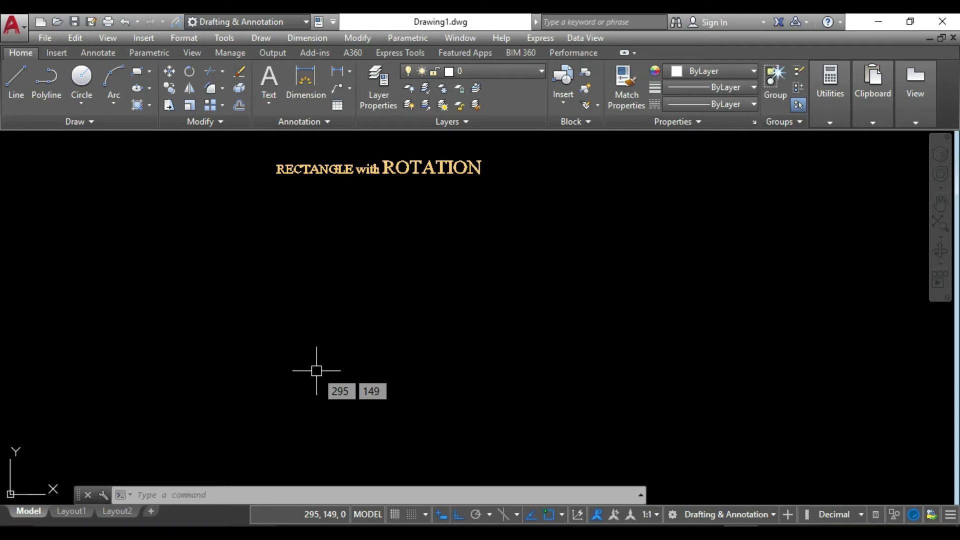
pyautogui.press('Escape')
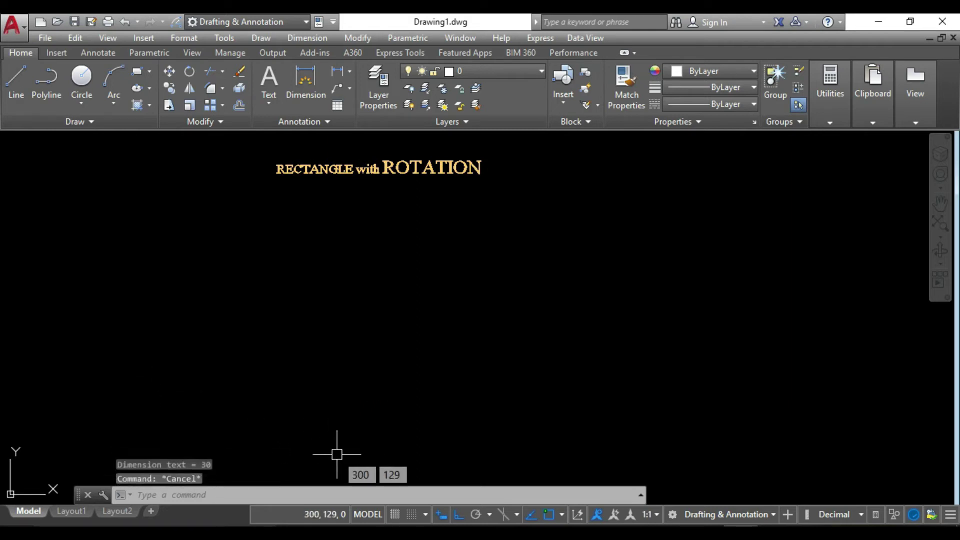
pyautogui.write('REC')
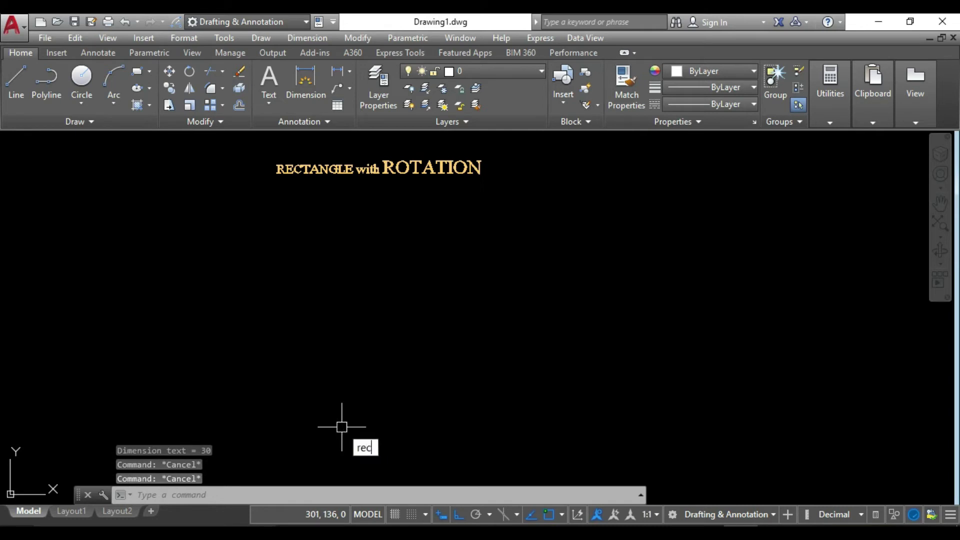
pyautogui.press('Return')
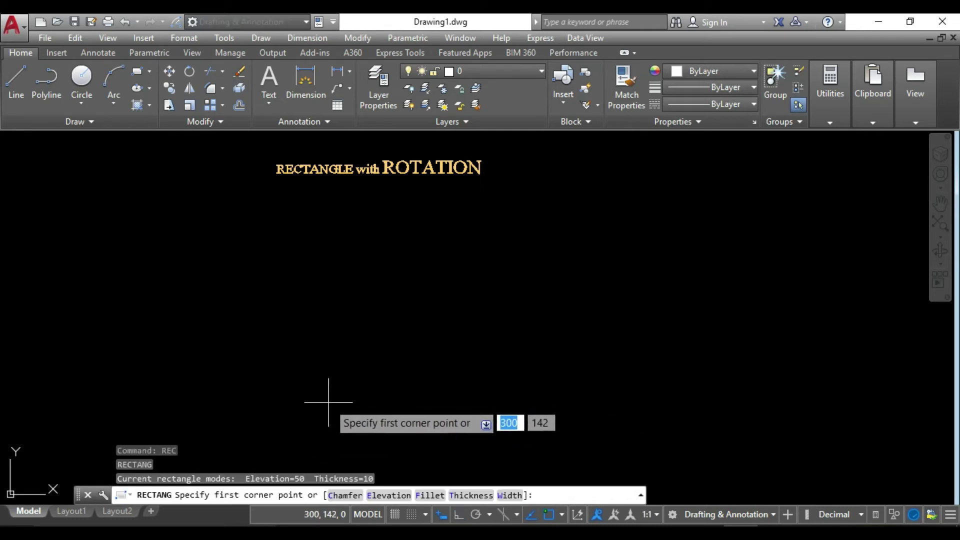
pyautogui.moveTo(392, 433); pyautogui.dragTo(241, 427, button='middle')
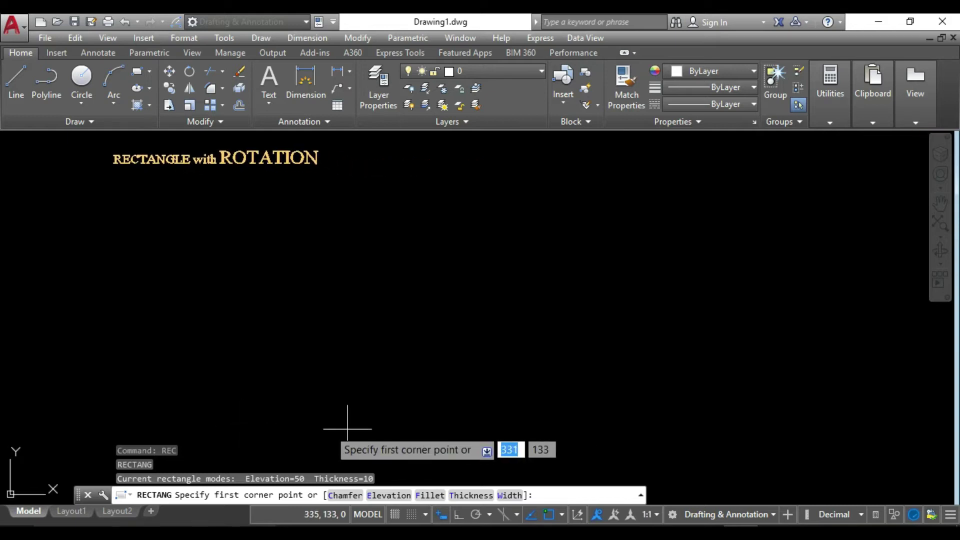
pyautogui.click(425, 437)
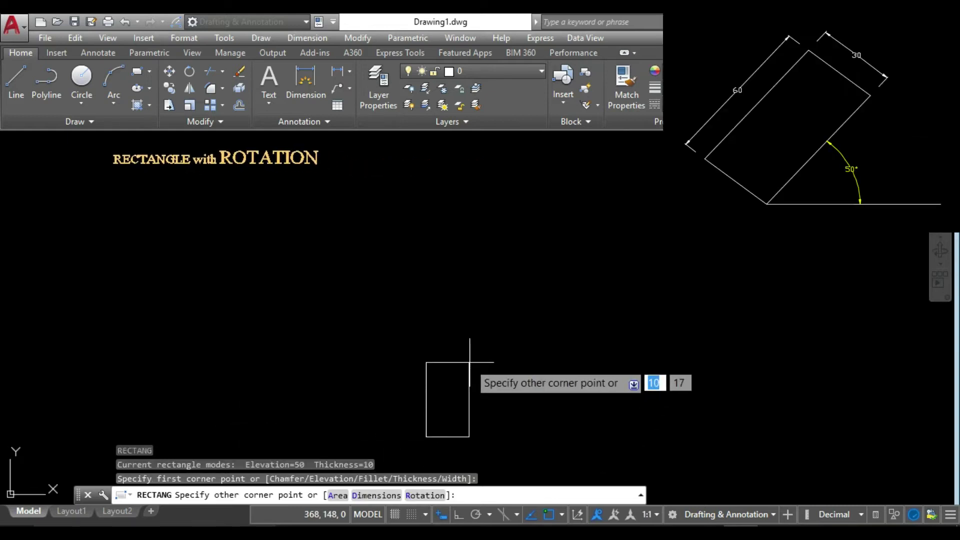
pyautogui.click(436, 495)
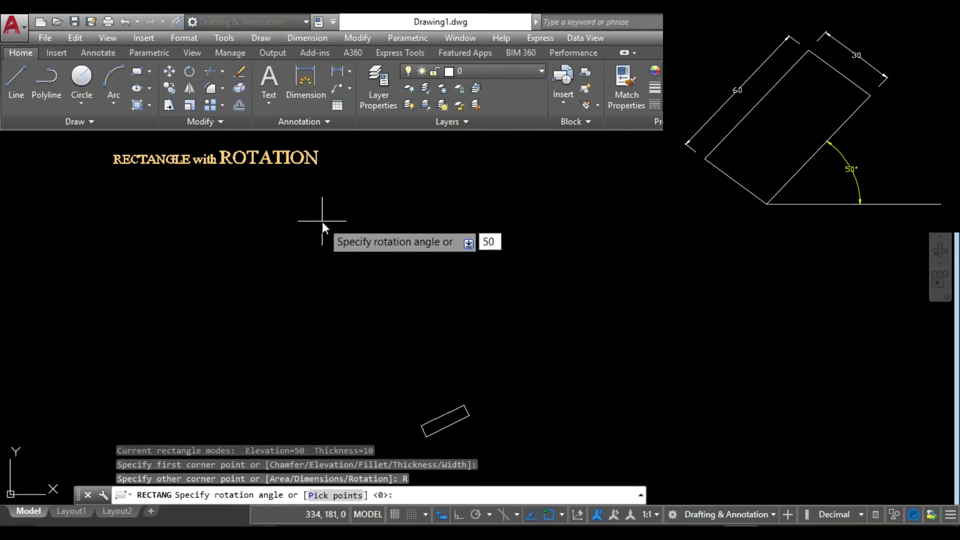
pyautogui.press('Return')
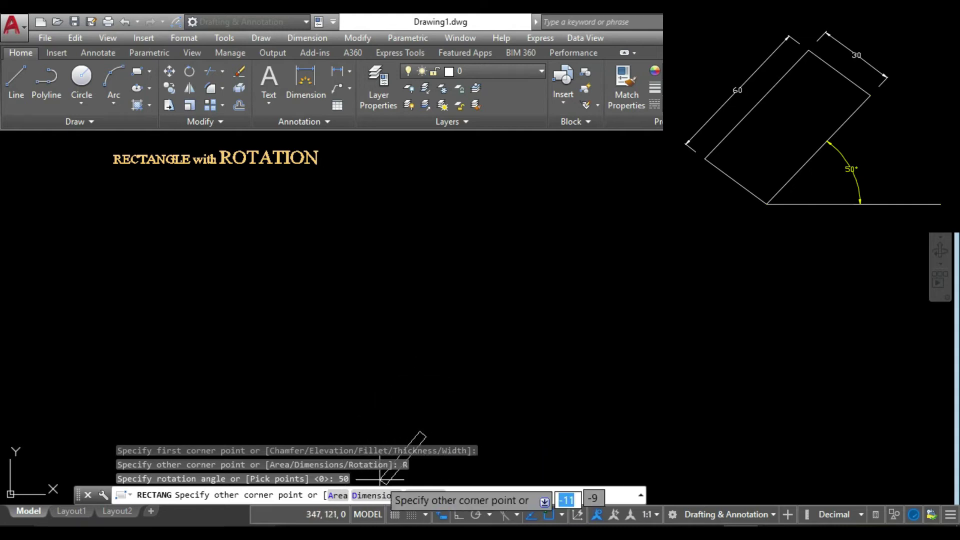
pyautogui.click(362, 496)
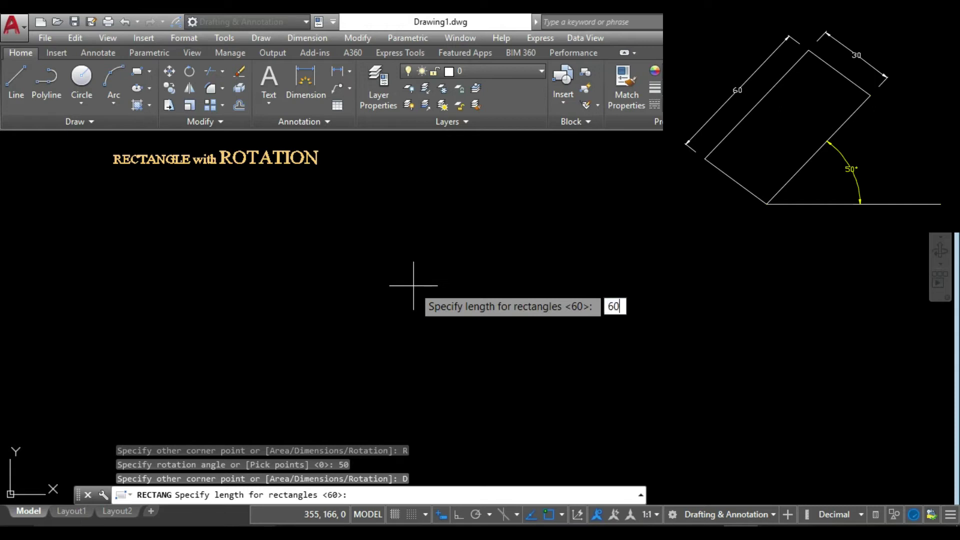
pyautogui.press('Return')
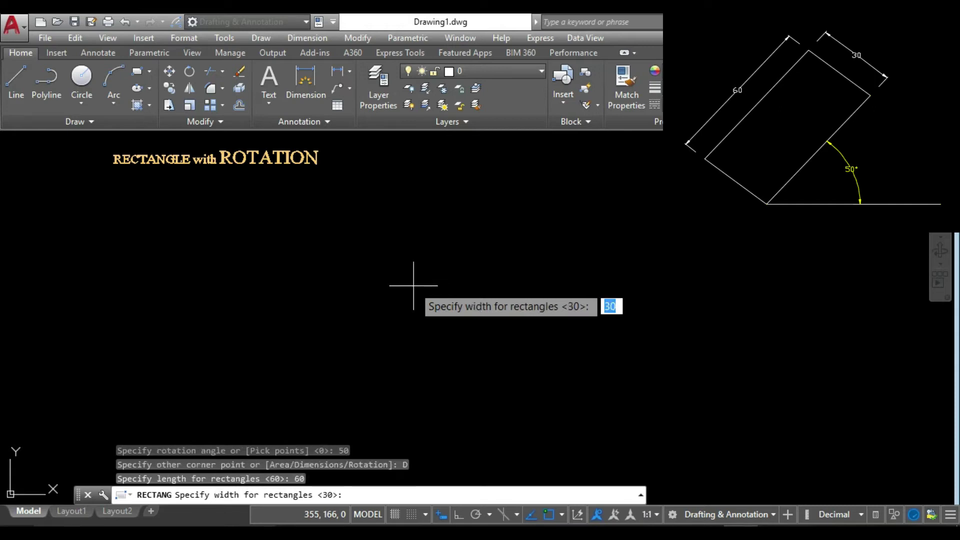
pyautogui.press('Return')
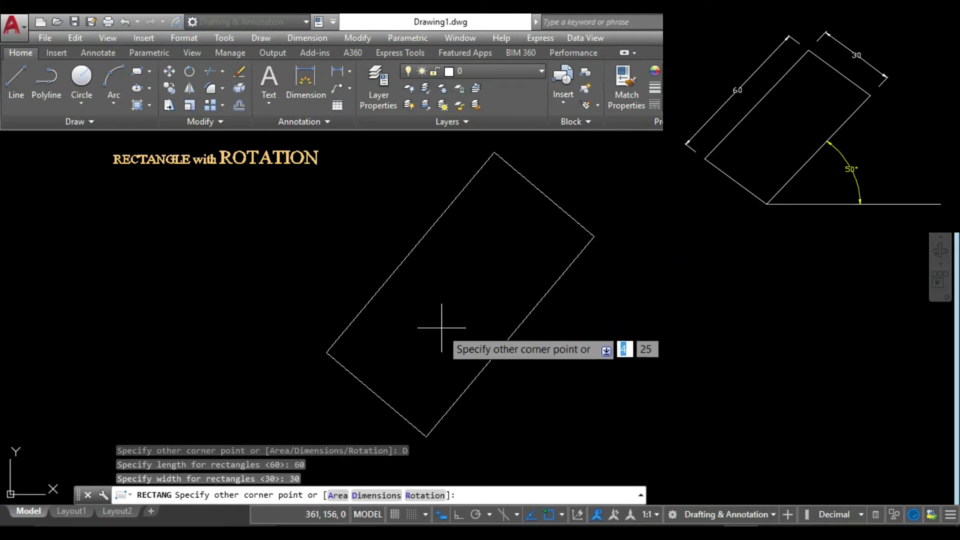
pyautogui.click(508, 259)
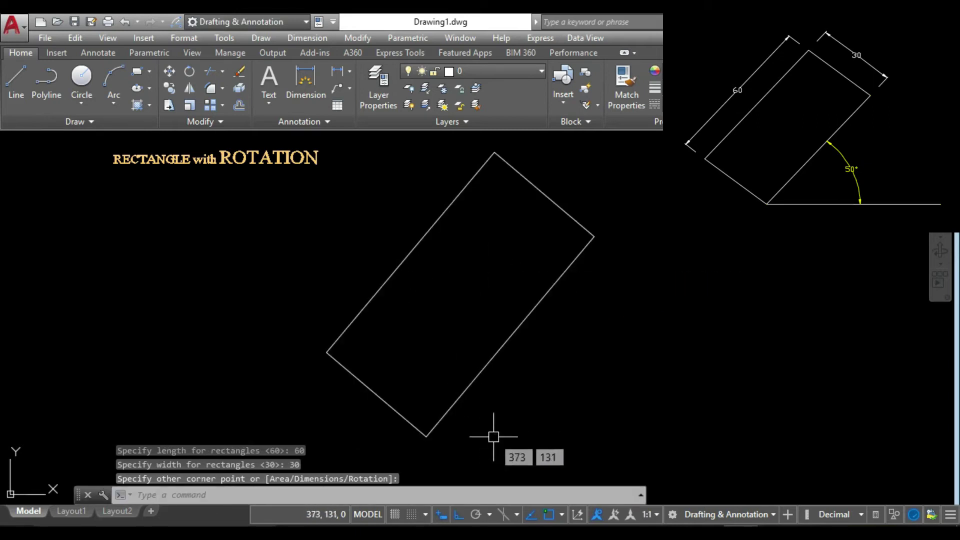
pyautogui.press('Escape')
# Step: Draw a horizontal reference line running right from the lowest corner of the rotated rectangle
pyautogui.write('l')
pyautogui.press('Return')
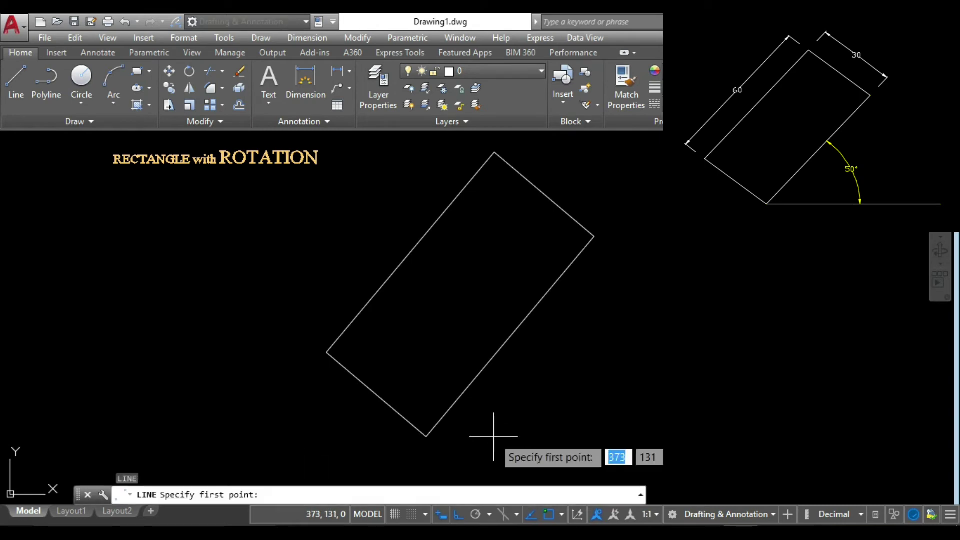
pyautogui.click(427, 436)
pyautogui.click(656, 436)
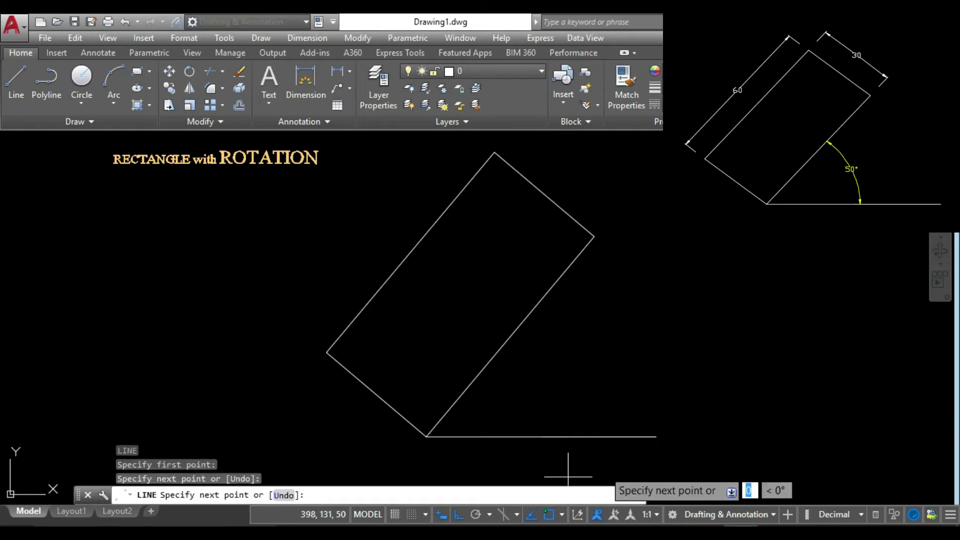
pyautogui.press('Escape')
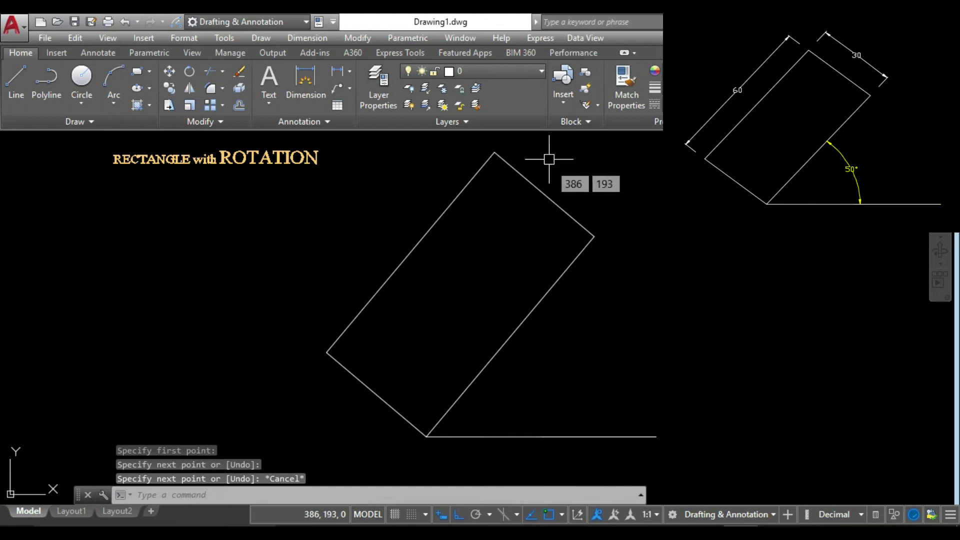
# Step: Add an angular dimension between the rotated rectangle's lower-right long edge and the horizontal reference line, placed inside the angle
pyautogui.click(350, 72)
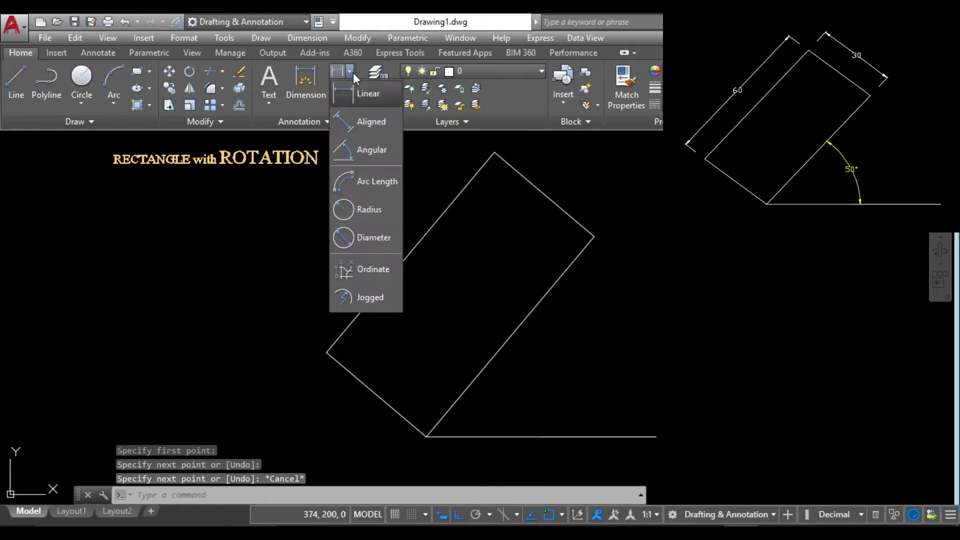
pyautogui.click(370, 153)
pyautogui.click(491, 362)
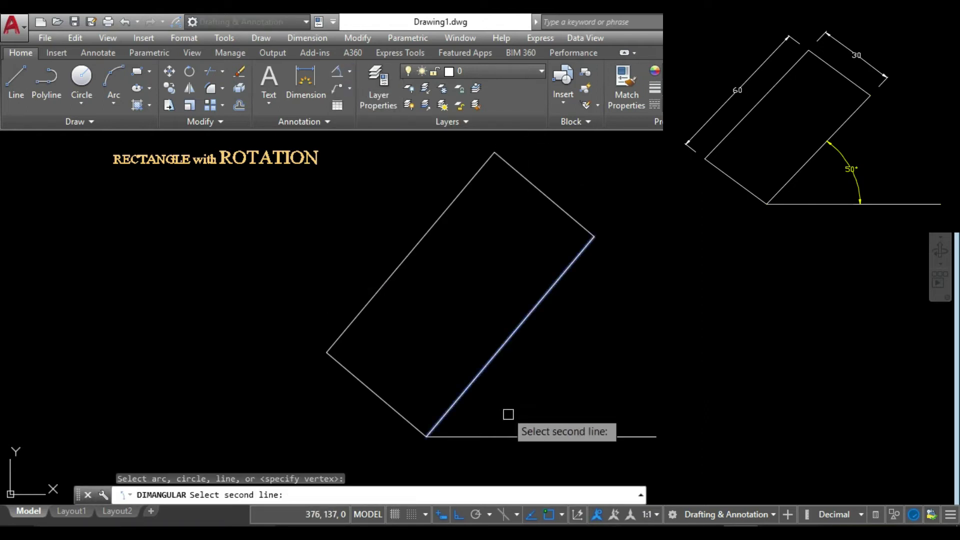
pyautogui.click(512, 436)
pyautogui.click(565, 385)
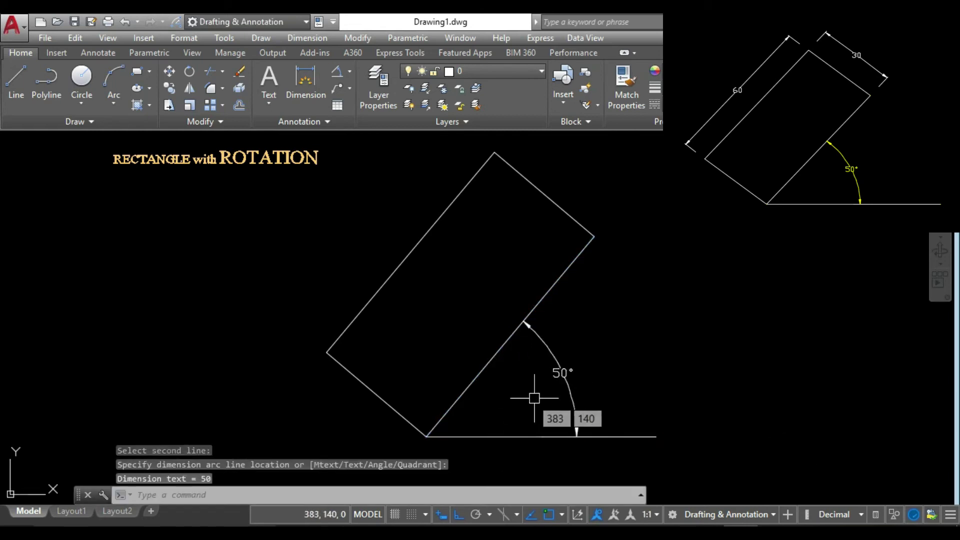
pyautogui.press('Escape')
pyautogui.press('Escape')
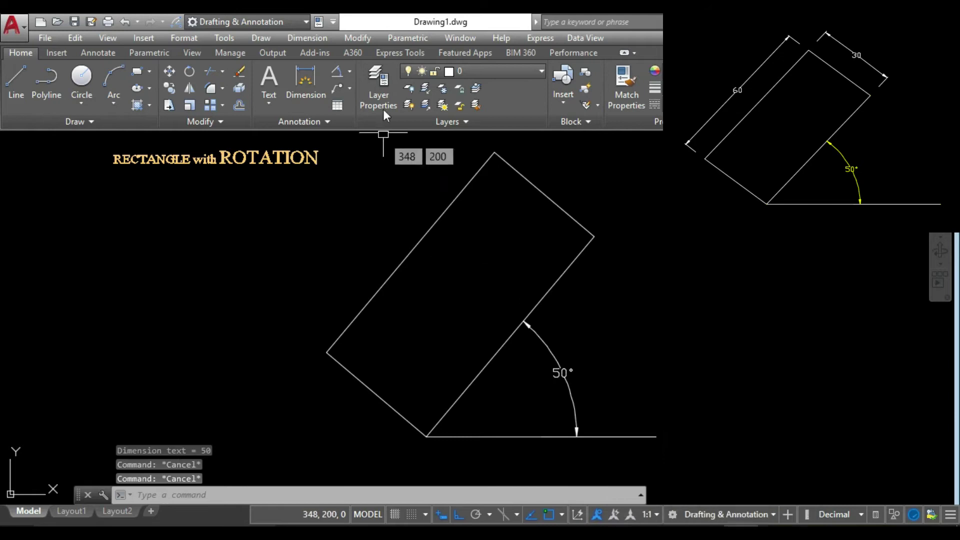
# Step: Add an aligned dimension for the rotated rectangle's upper-left long edge, placed outside it
pyautogui.click(349, 70)
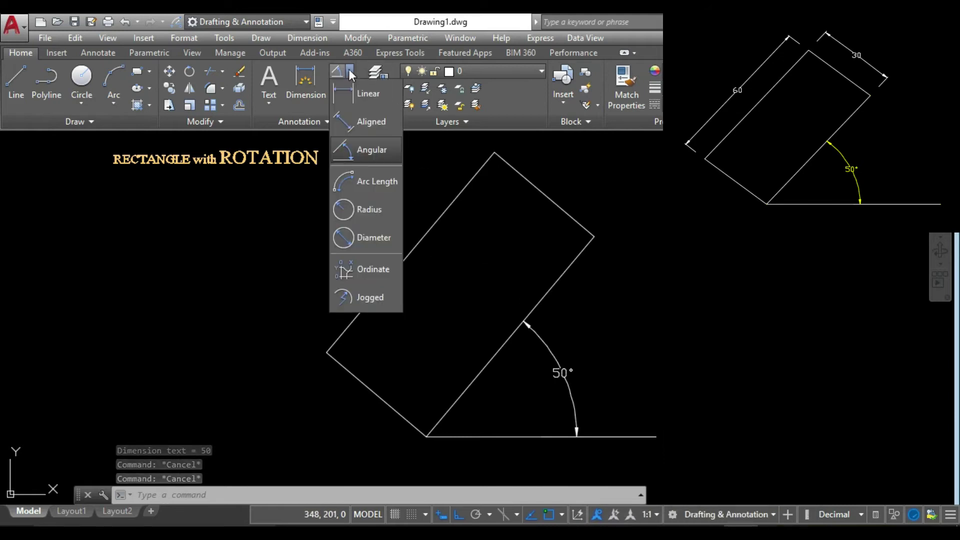
pyautogui.click(370, 122)
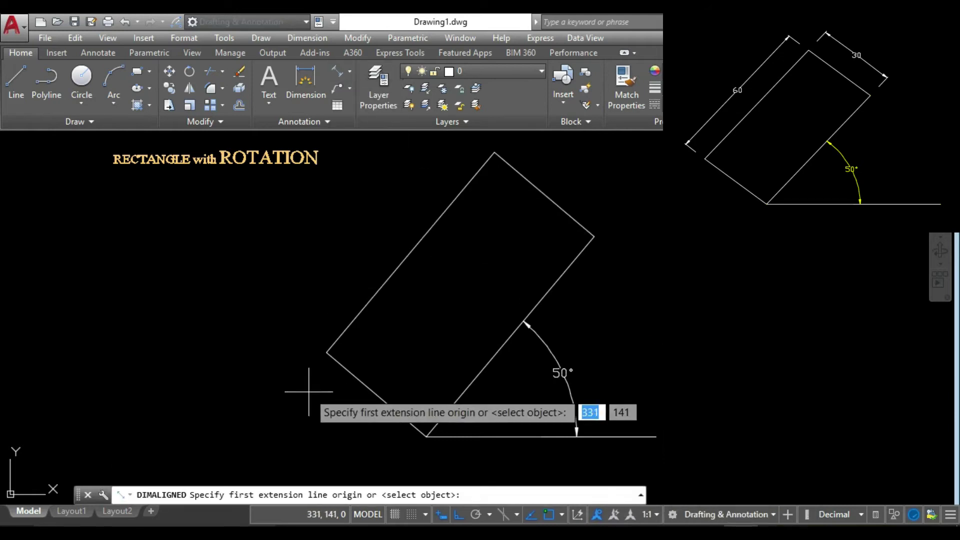
pyautogui.click(325, 353)
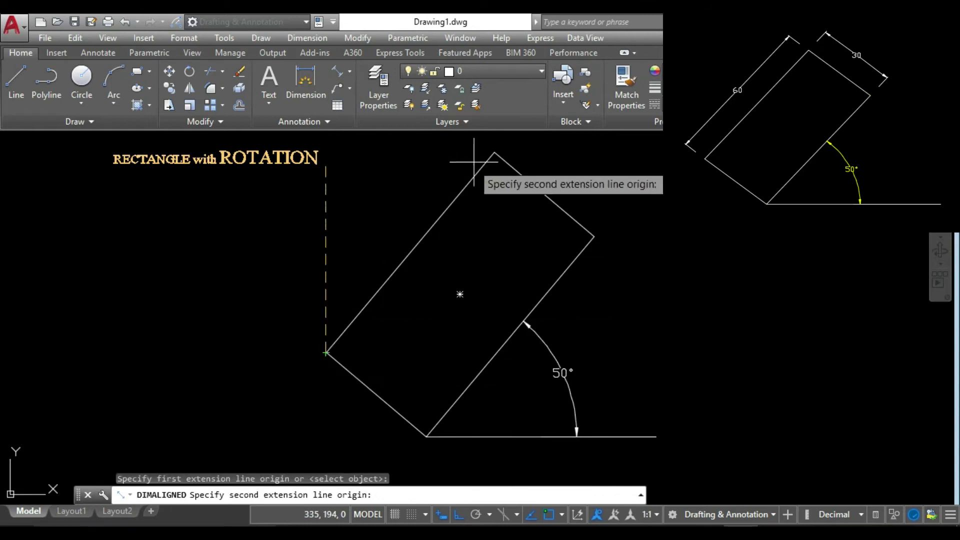
pyautogui.click(492, 154)
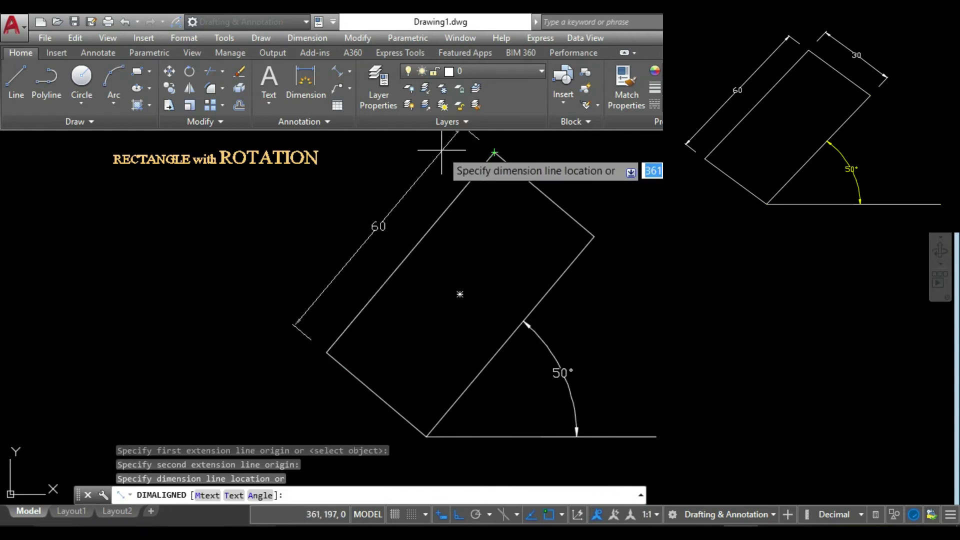
pyautogui.click(447, 152)
# Step: Add an aligned dimension for the rotated rectangle's upper short edge, placed outside it
pyautogui.press('Return')
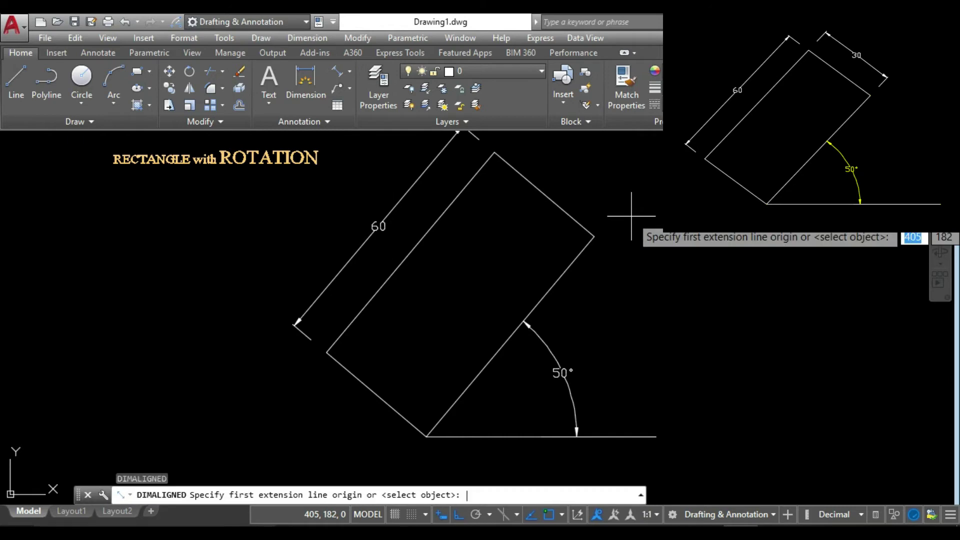
pyautogui.click(495, 152)
pyautogui.click(594, 236)
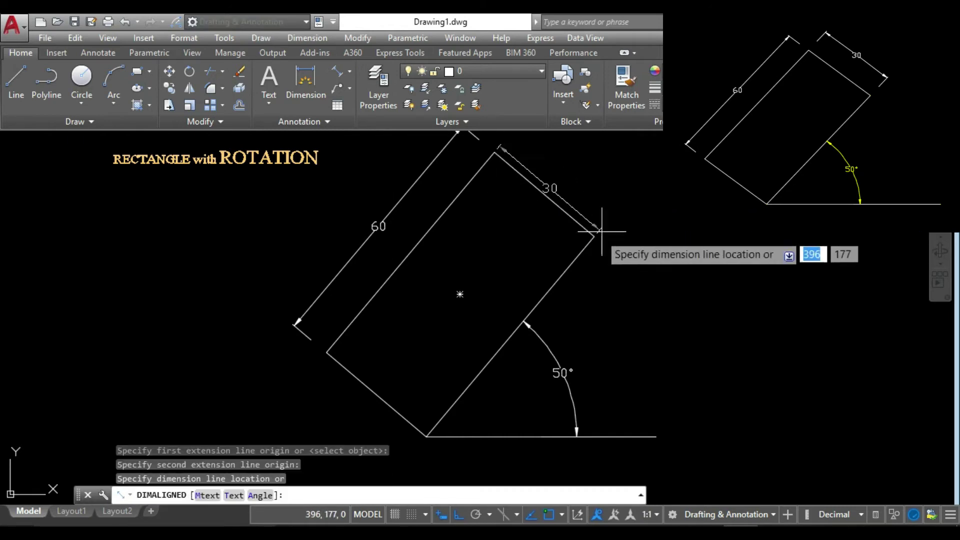
pyautogui.click(622, 205)
pyautogui.moveTo(677, 242); pyautogui.dragTo(674, 272, button='middle')
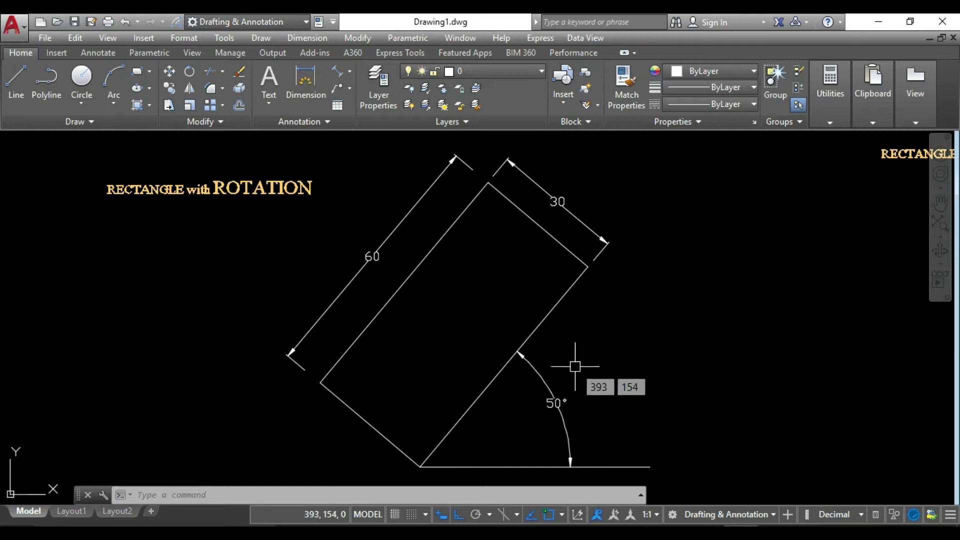
# Step: Reset the Rectangle command's rotation to 0 by drawing an upright trial rectangle beside the rotated one
pyautogui.moveTo(619, 345); pyautogui.dragTo(536, 334, button='middle')
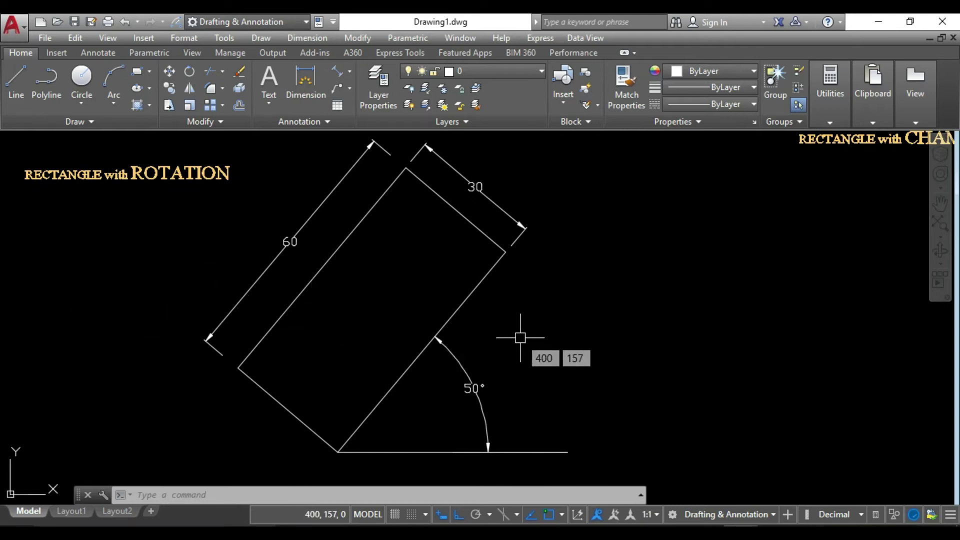
pyautogui.write('ec')
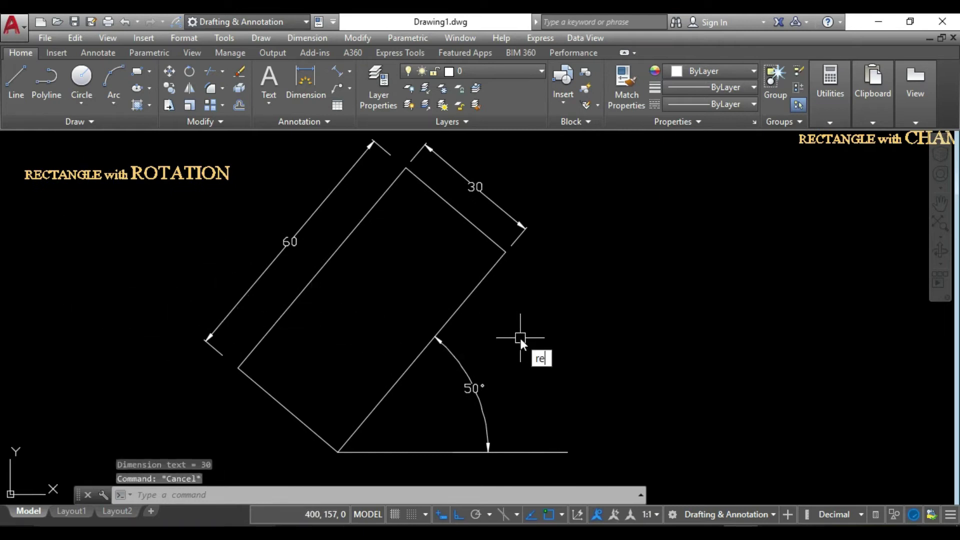
pyautogui.press('Return')
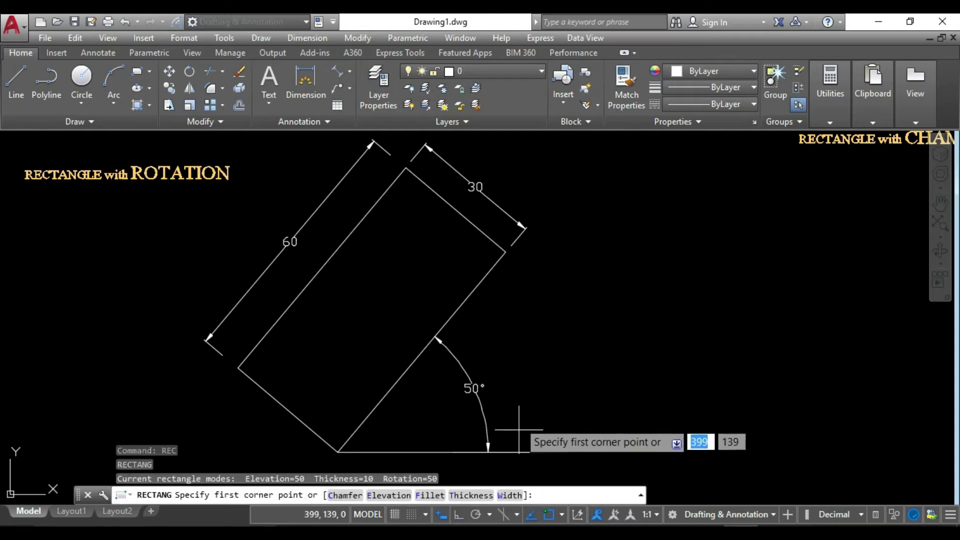
pyautogui.click(615, 408)
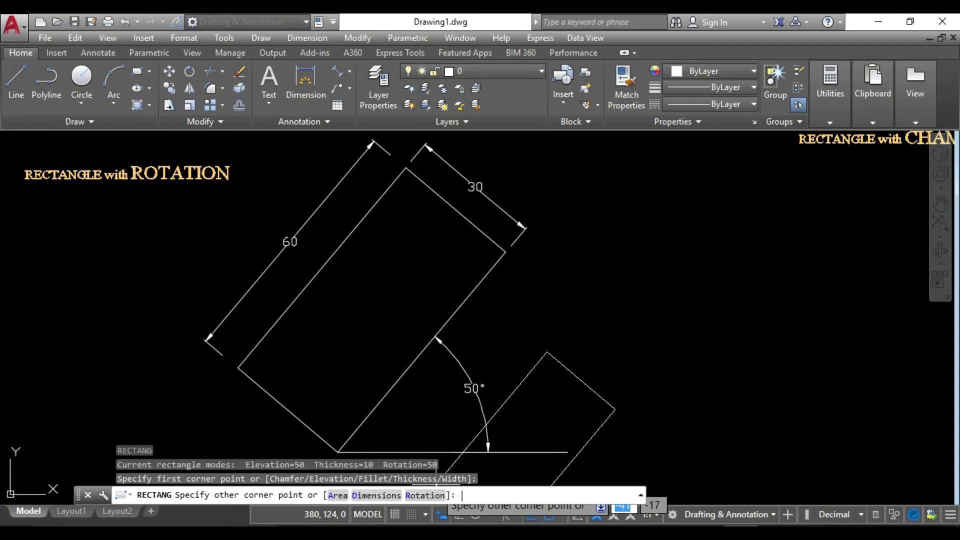
pyautogui.click(433, 494)
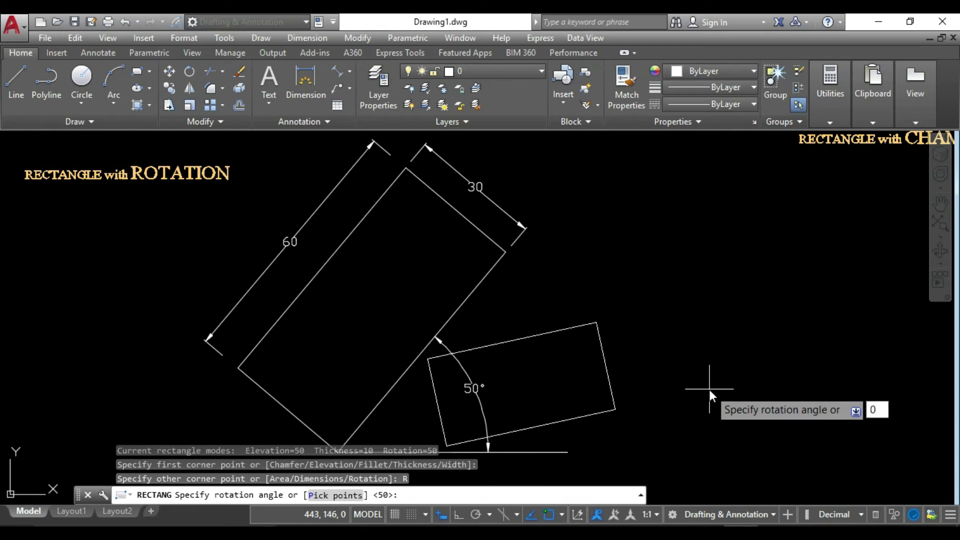
pyautogui.press('Return')
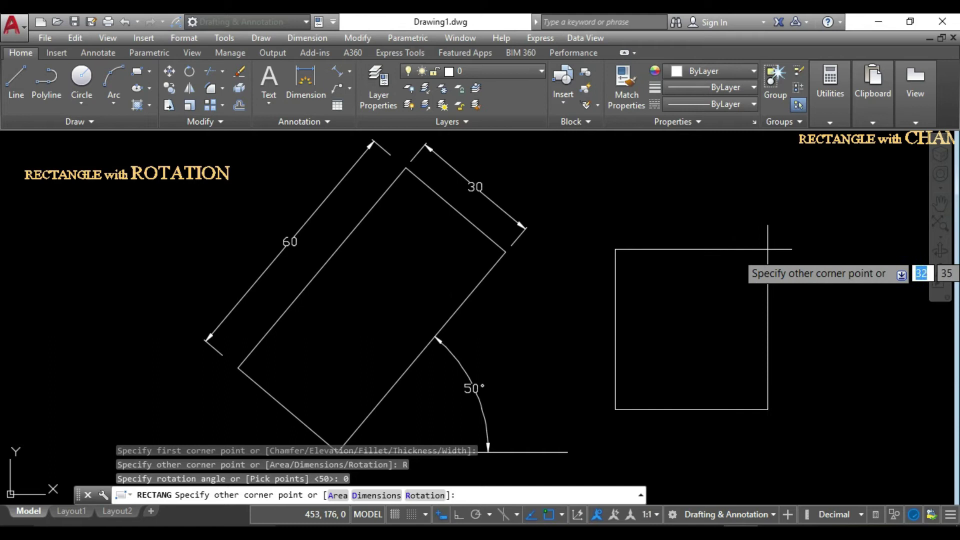
pyautogui.click(711, 269)
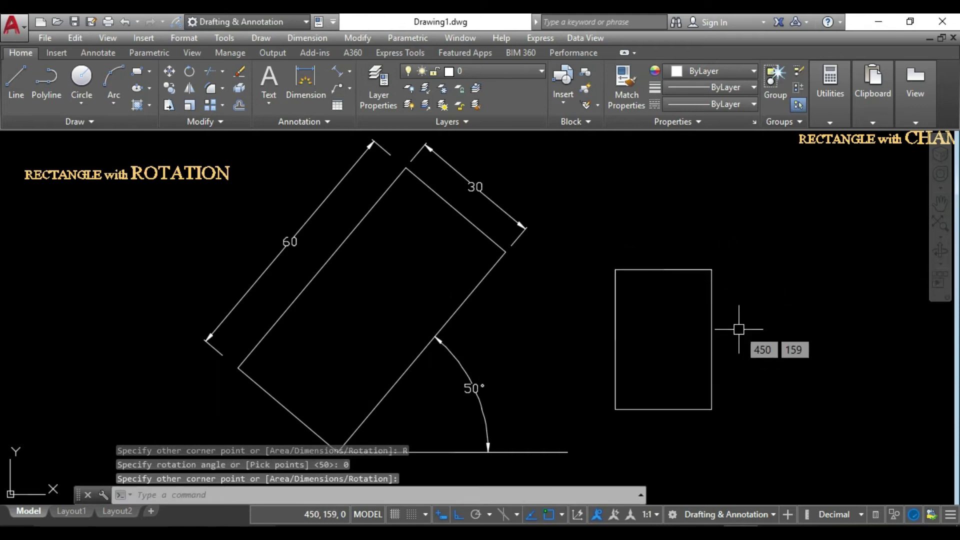
# Step: Erase the upright trial rectangle next to the rotated one
pyautogui.moveTo(801, 348); pyautogui.dragTo(581, 368, button='middle')
pyautogui.click(549, 350)
pyautogui.click(399, 413)
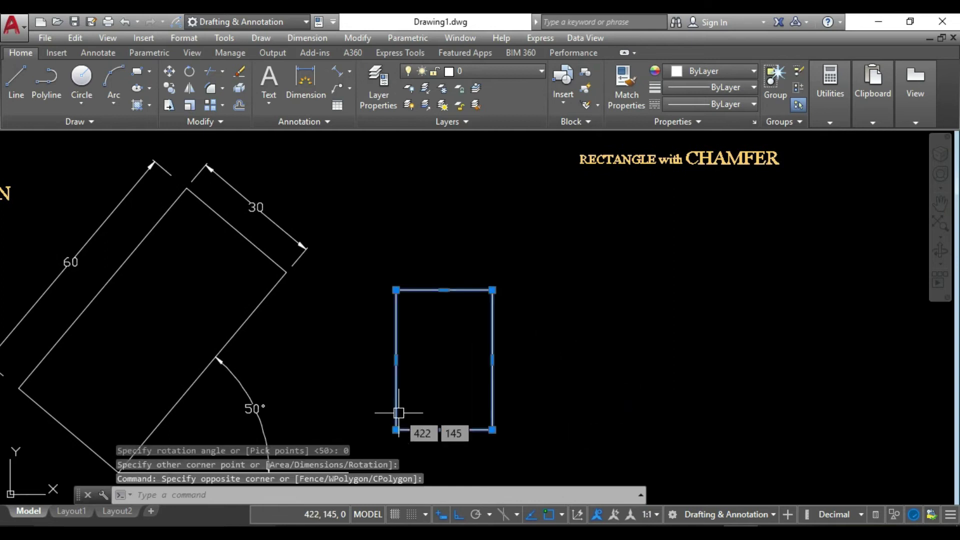
pyautogui.press('Delete')
pyautogui.moveTo(497, 362)
pyautogui.mouseDown(button='middle')
pyautogui.moveTo(394, 377)
pyautogui.moveTo(321, 367)
pyautogui.moveTo(255, 380)
pyautogui.moveTo(186, 369)
pyautogui.mouseUp(button='middle')
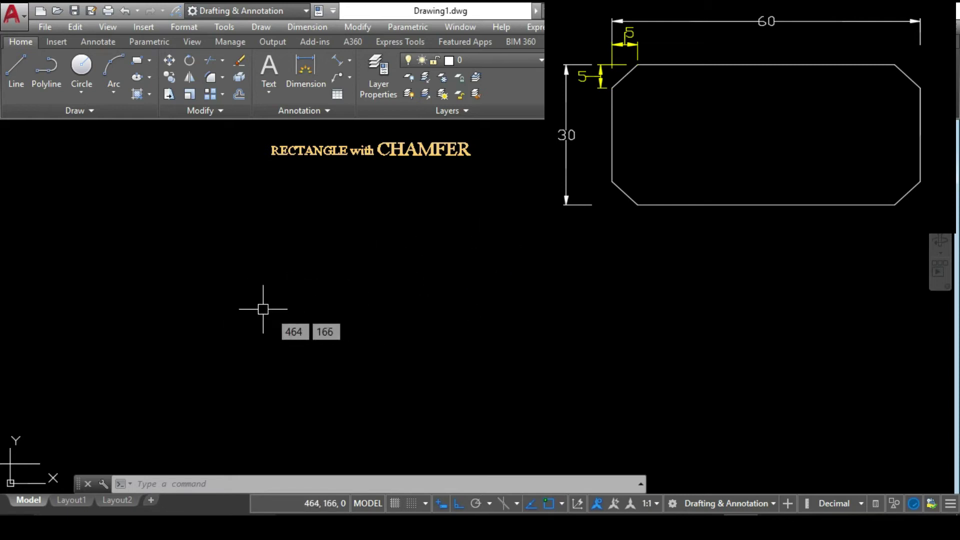
pyautogui.press('Delete')
pyautogui.press('Escape')
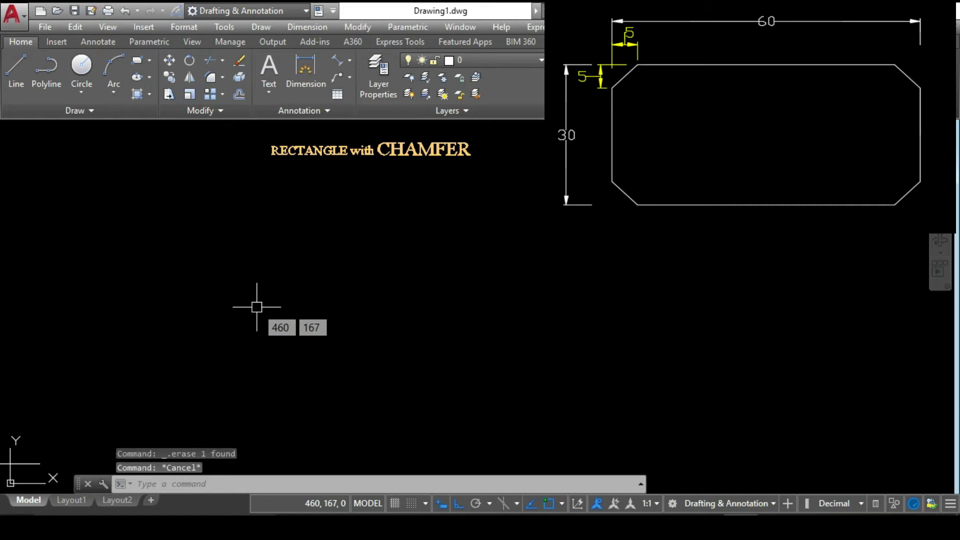
# Step: Start a rectangle with both the first and second chamfer distances set to 5
pyautogui.write('REC')
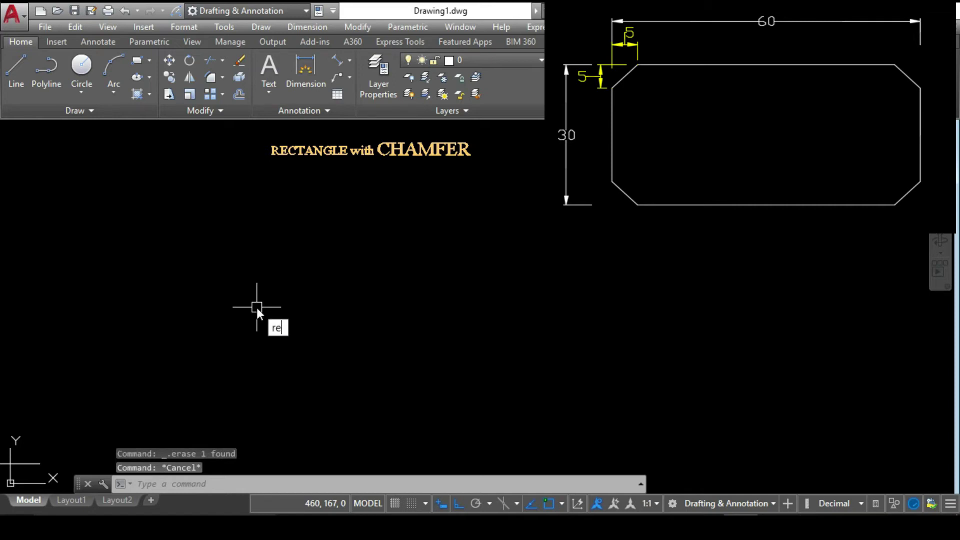
pyautogui.press('Return')
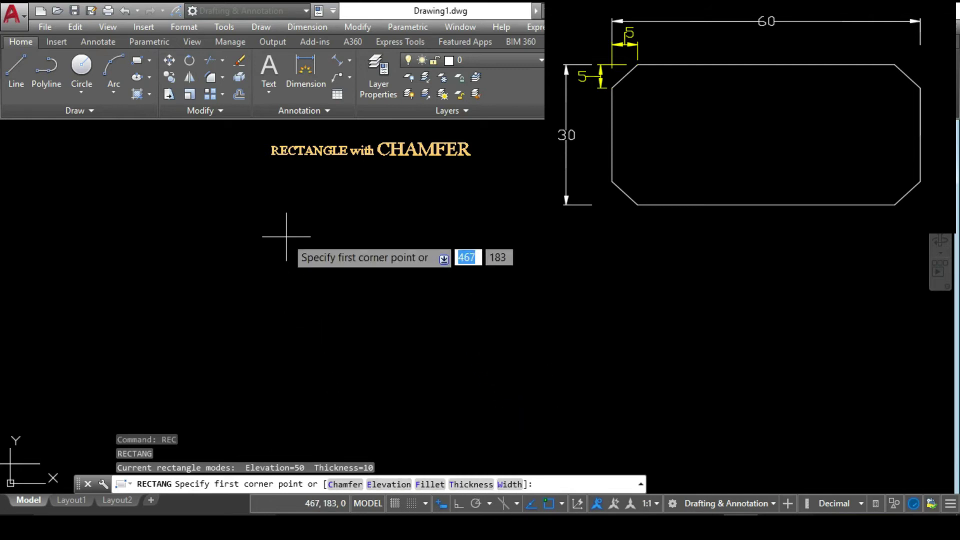
pyautogui.click(344, 484)
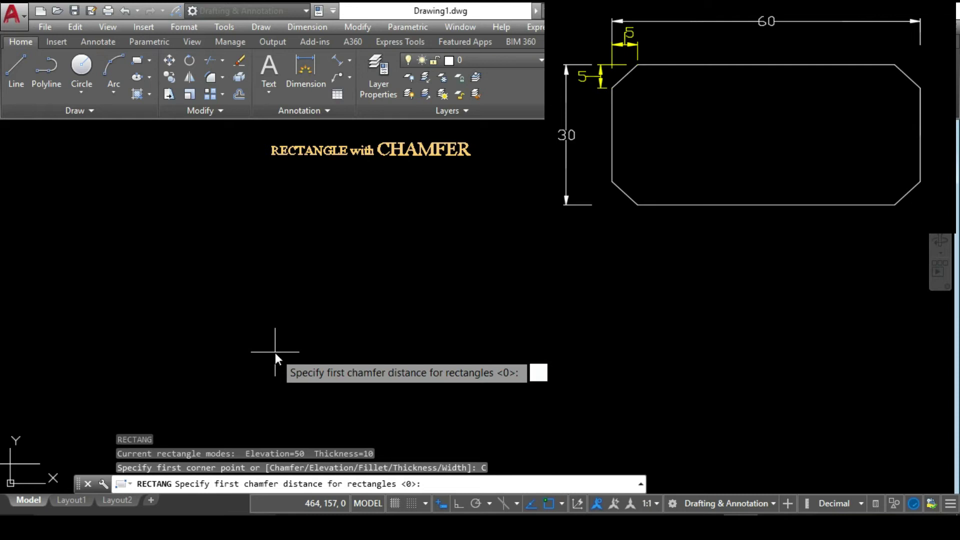
pyautogui.press('Return')
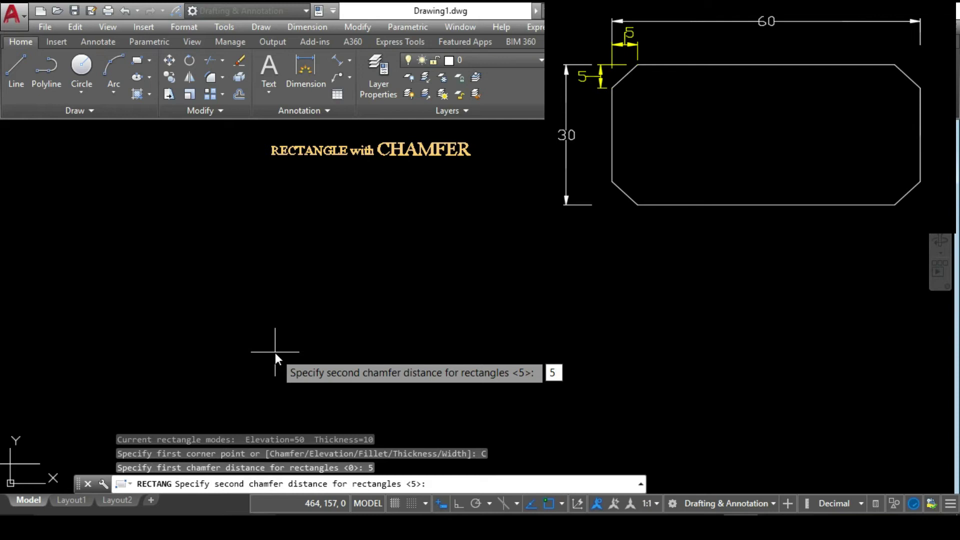
pyautogui.press('Return')
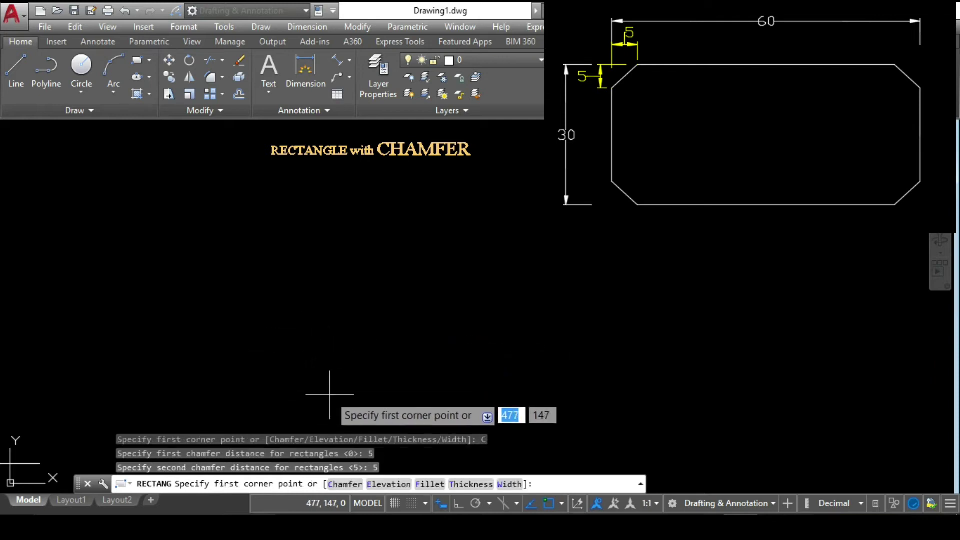
# Step: Draw the chamfered rectangle below the RECTANGLE with CHAMFER heading by dimensions, with length 60 and width 30
pyautogui.click(305, 378)
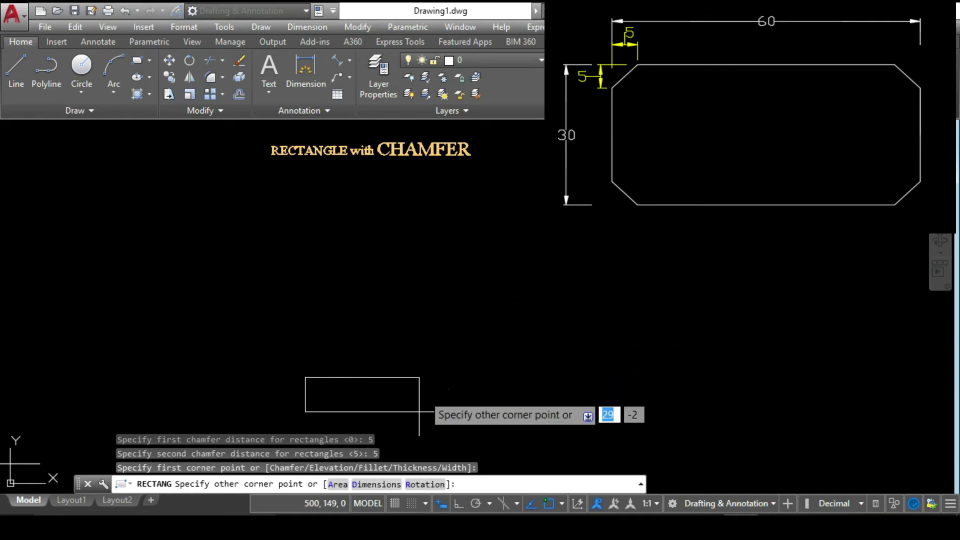
pyautogui.click(370, 484)
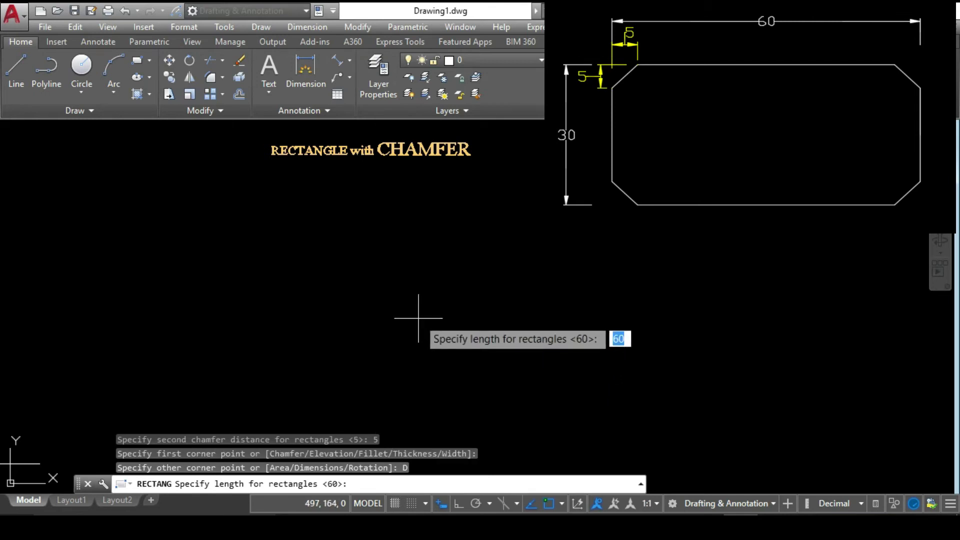
pyautogui.write('6')
pyautogui.press('Return')
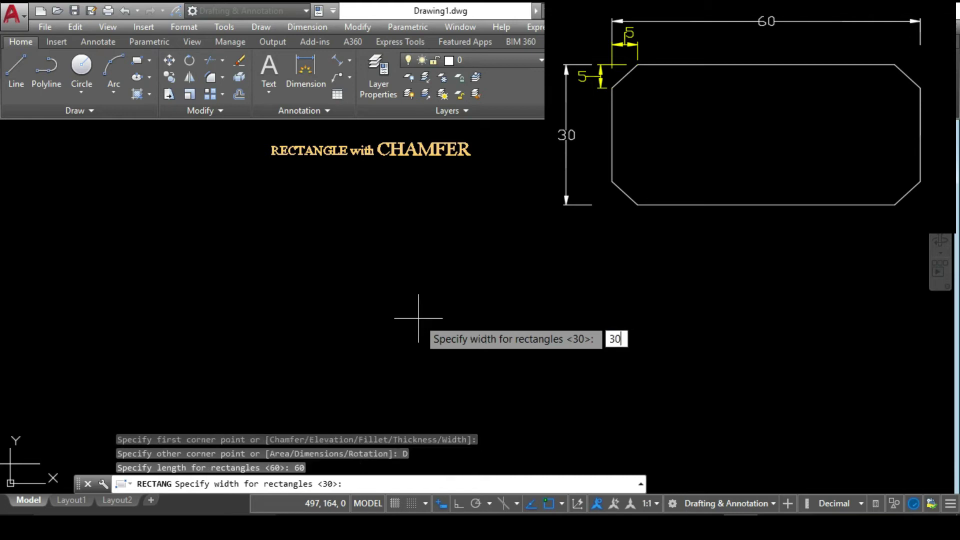
pyautogui.press('Return')
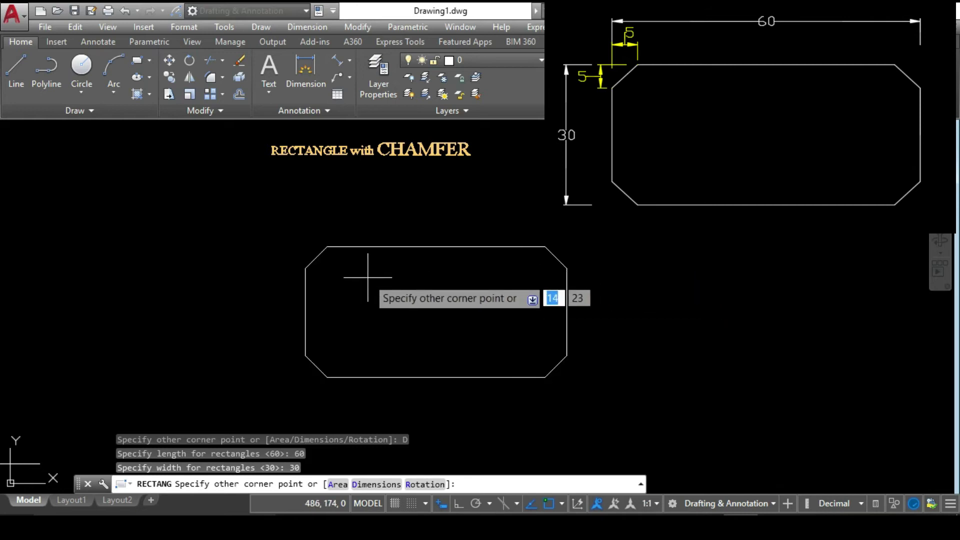
pyautogui.click(398, 282)
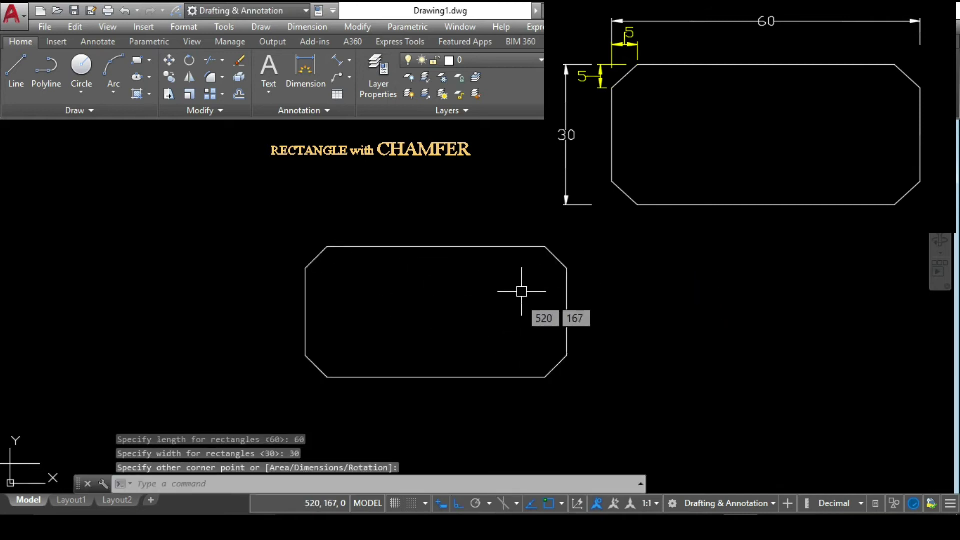
pyautogui.press('Escape')
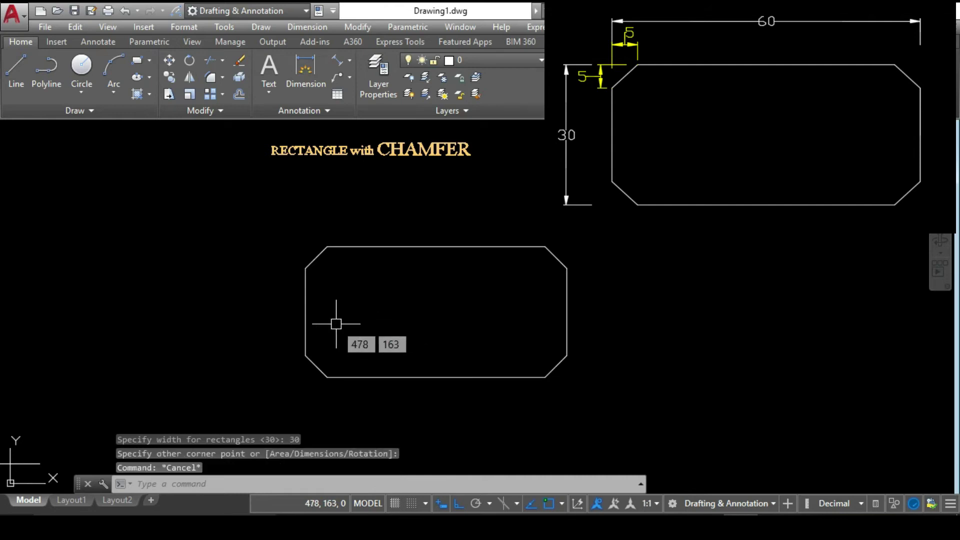
# Step: Add a horizontal linear dimension above the chamfer at the rectangle's upper-left corner
pyautogui.write('dli')
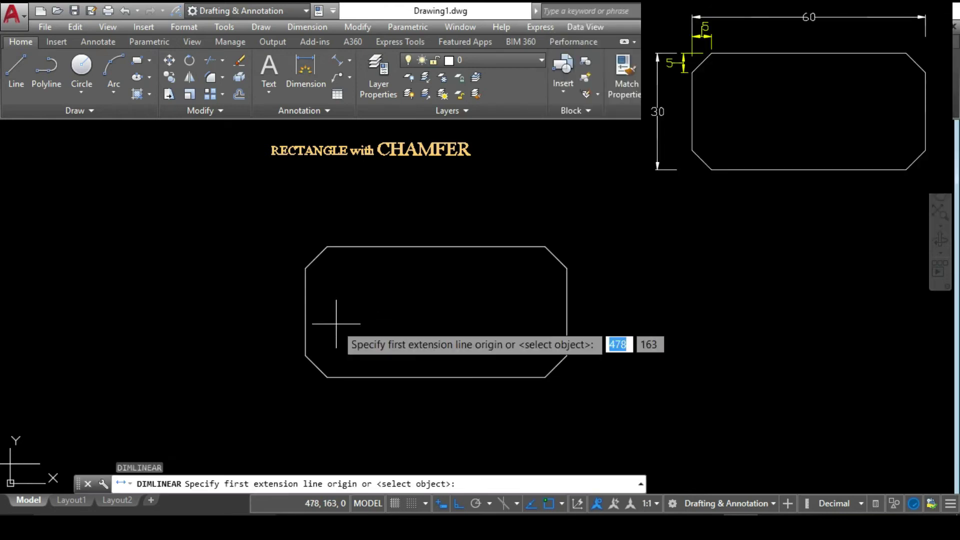
pyautogui.press('Return')
pyautogui.scroll(4, 345, 262)
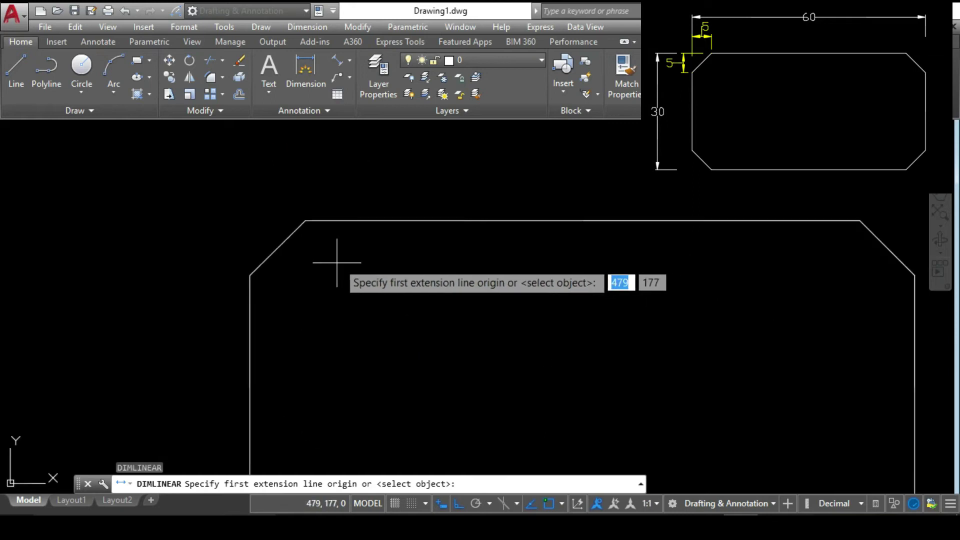
pyautogui.click(249, 275)
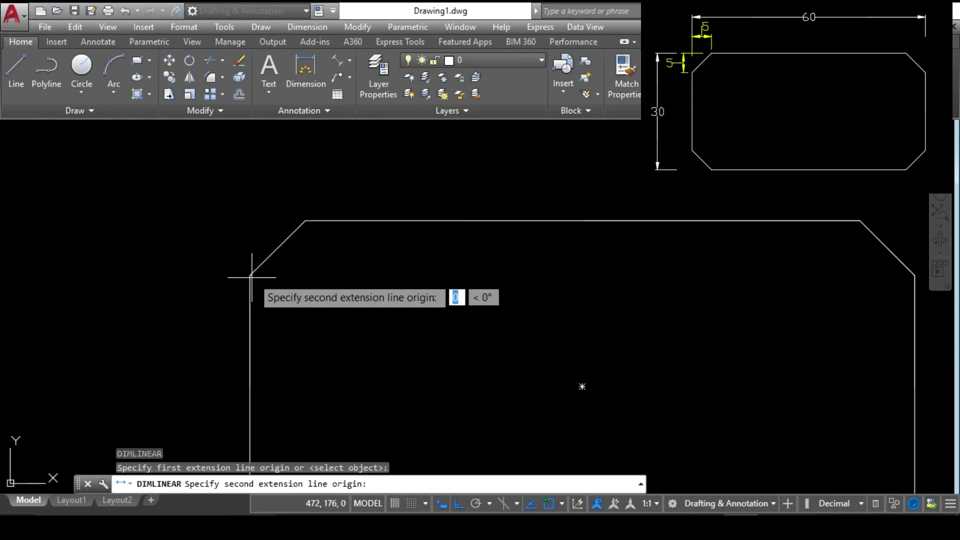
pyautogui.click(305, 221)
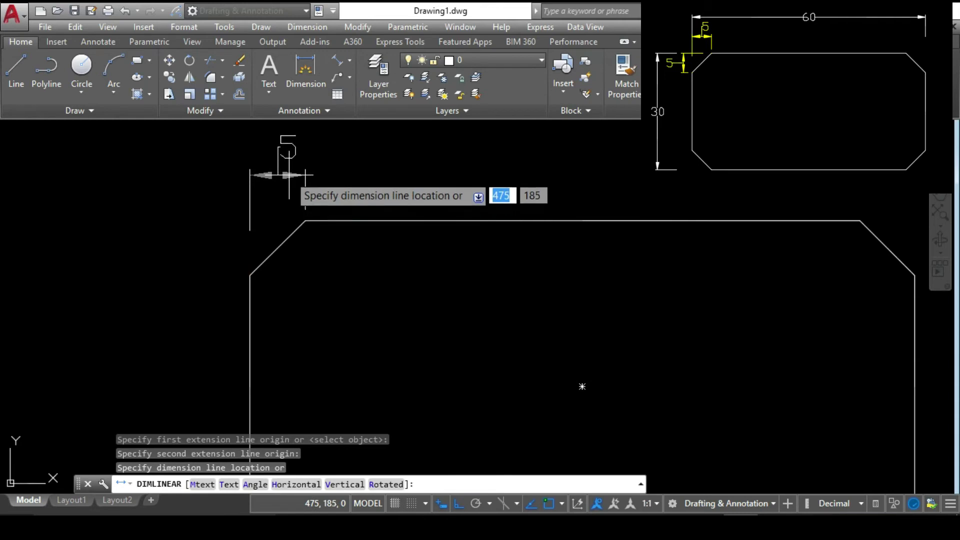
pyautogui.click(294, 163)
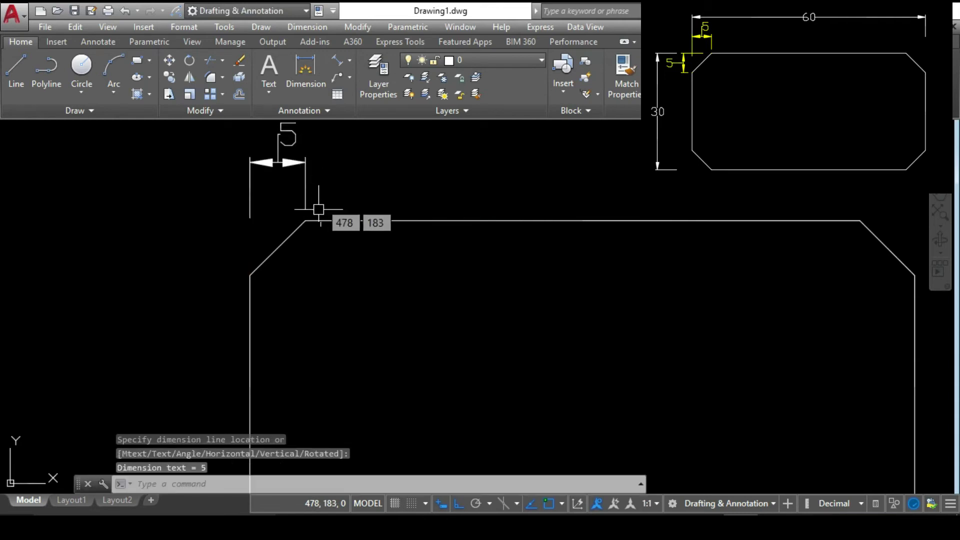
# Step: Add a vertical linear dimension to the left of the rectangle's upper-left chamfer
pyautogui.press('Return')
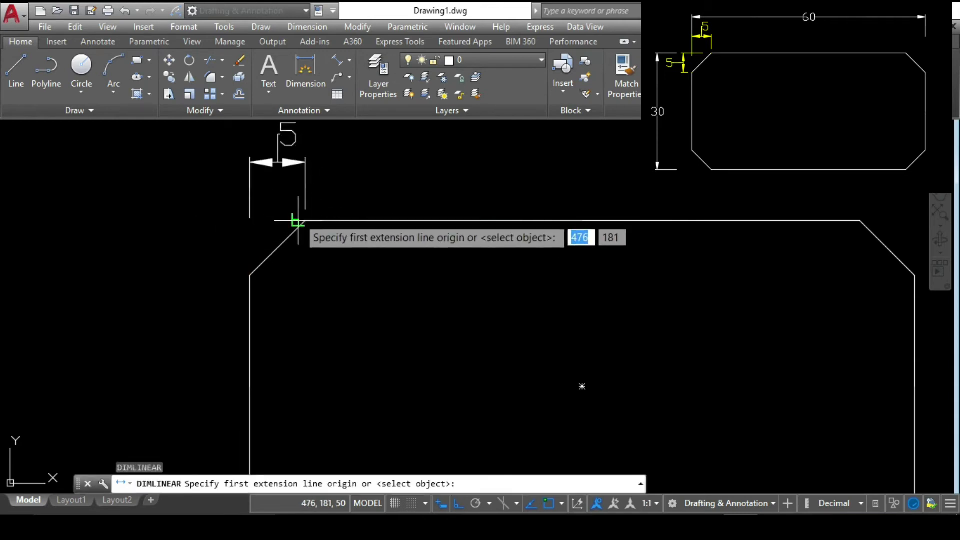
pyautogui.click(305, 220)
pyautogui.click(250, 275)
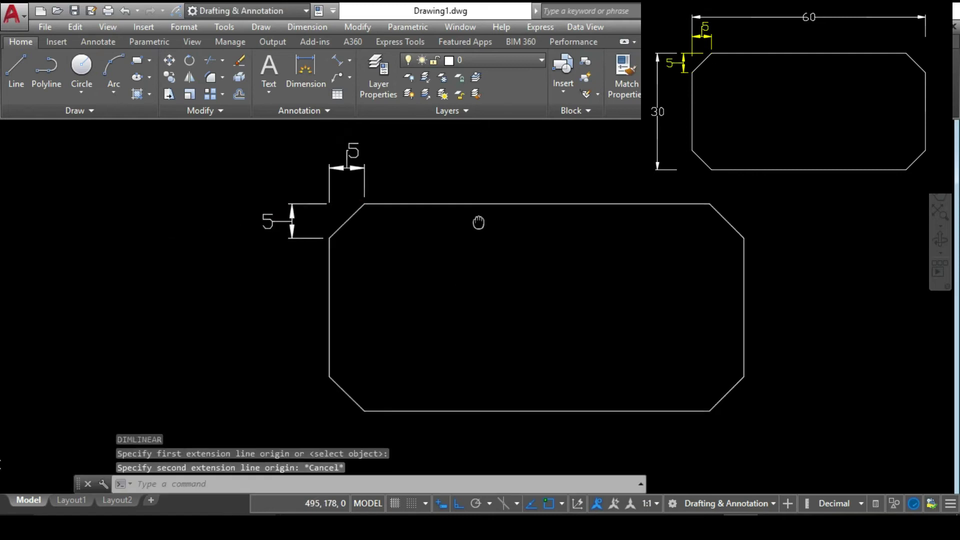
# Step: Dimension the chamfered rectangle's overall length, placing the dimension line above the horizontal chamfer dimension
pyautogui.scroll(1, 428, 253)
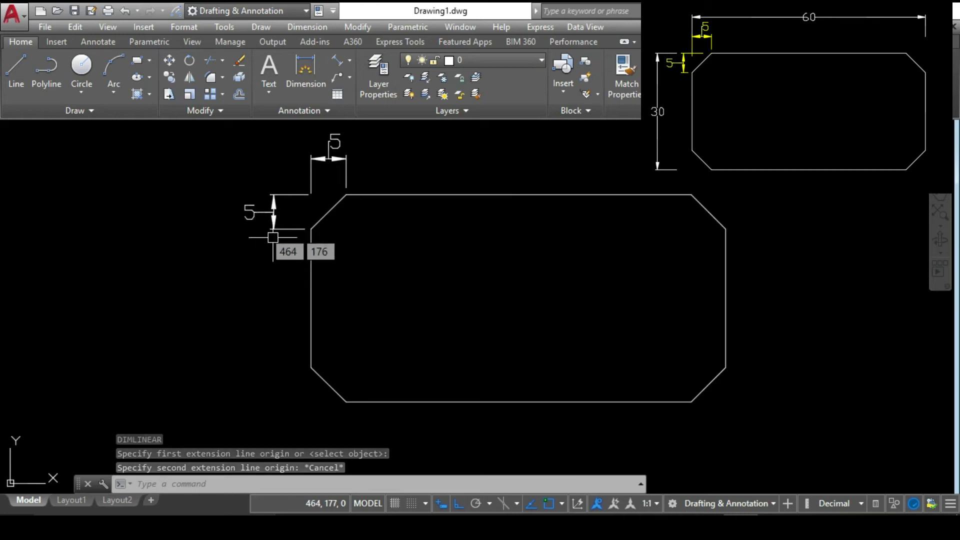
pyautogui.press('Return')
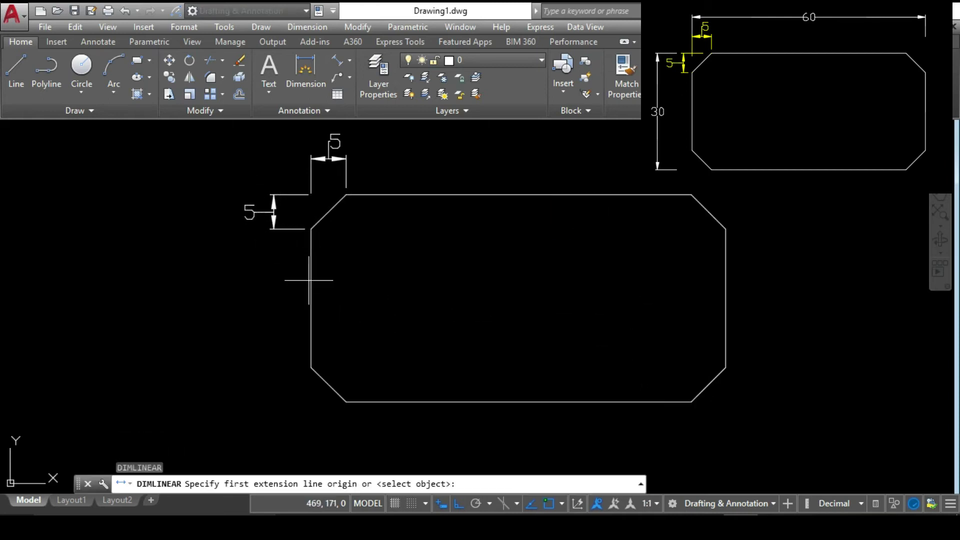
pyautogui.click(311, 368)
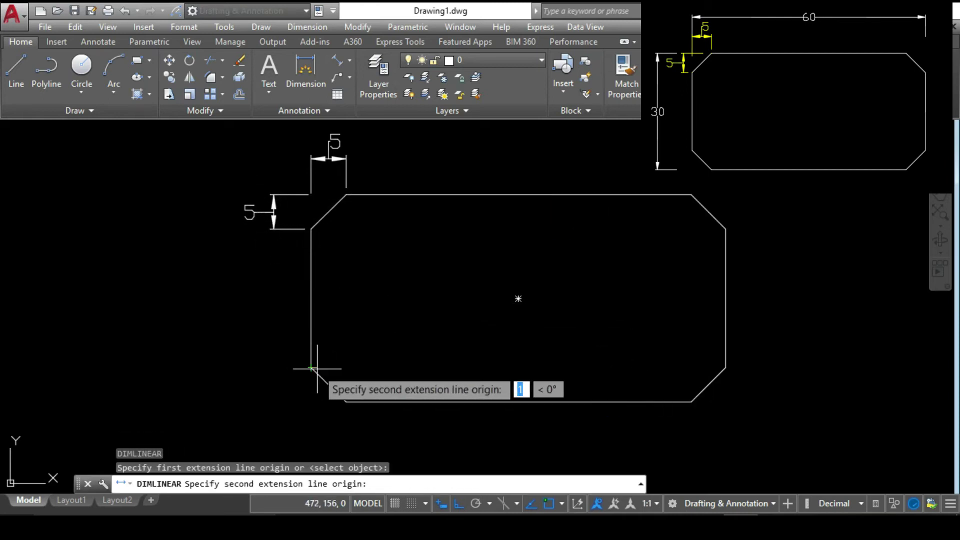
pyautogui.click(725, 367)
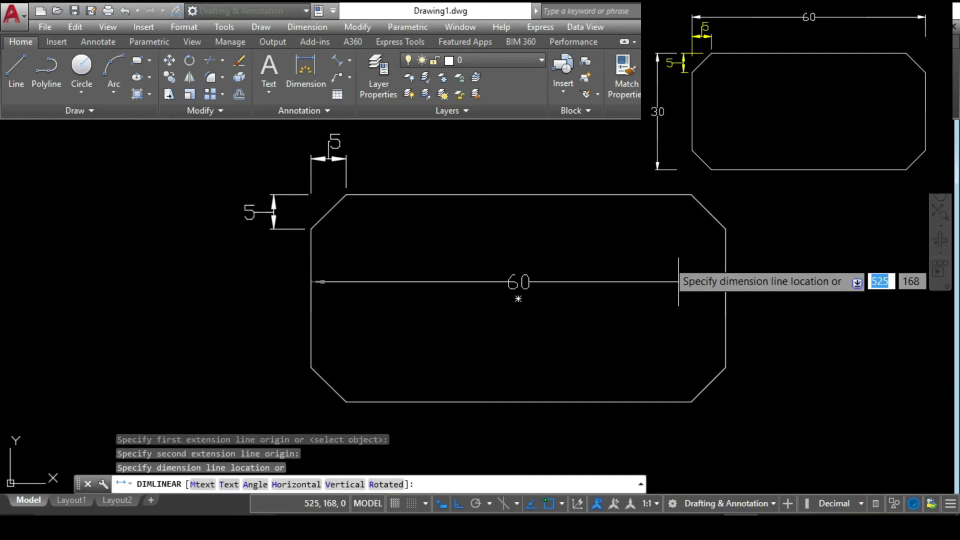
pyautogui.moveTo(634, 156); pyautogui.dragTo(631, 200, button='middle')
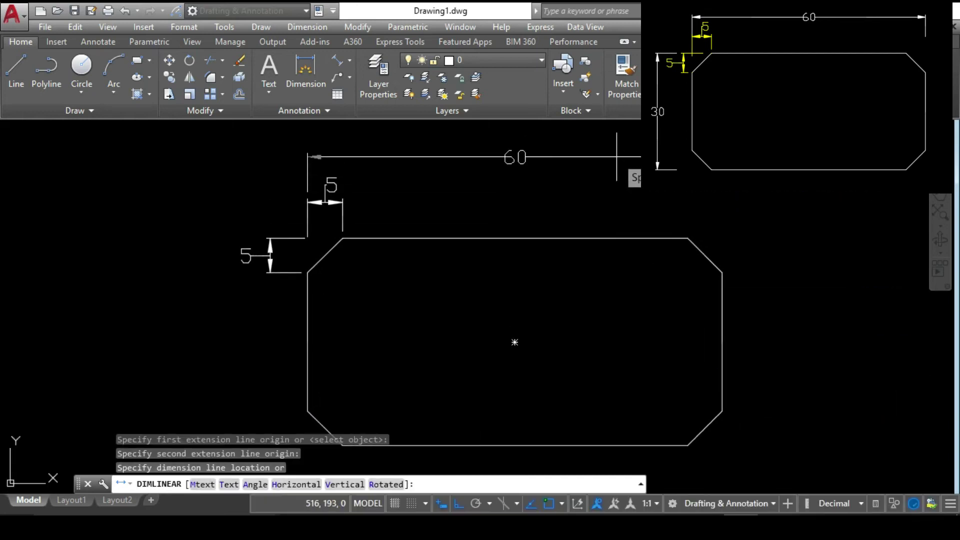
pyautogui.click(634, 156)
# Step: Dimension the chamfered rectangle's overall height, placing the dimension line to the left of the vertical chamfer dimension
pyautogui.press('Return')
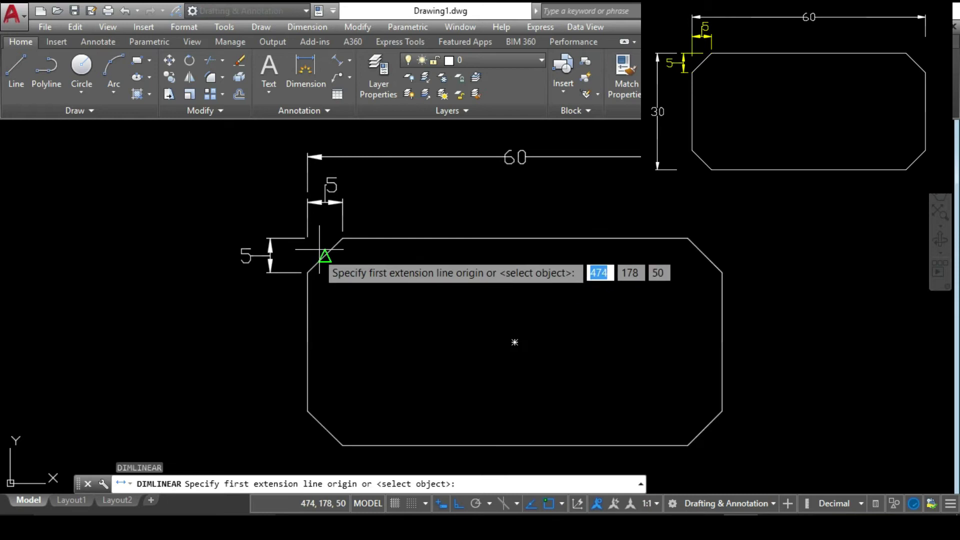
pyautogui.click(342, 239)
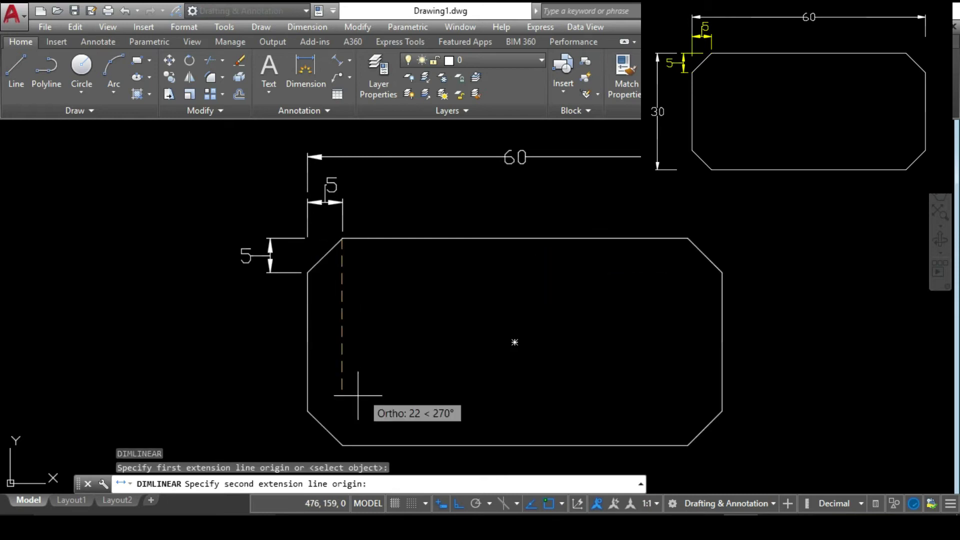
pyautogui.click(342, 445)
pyautogui.click(215, 415)
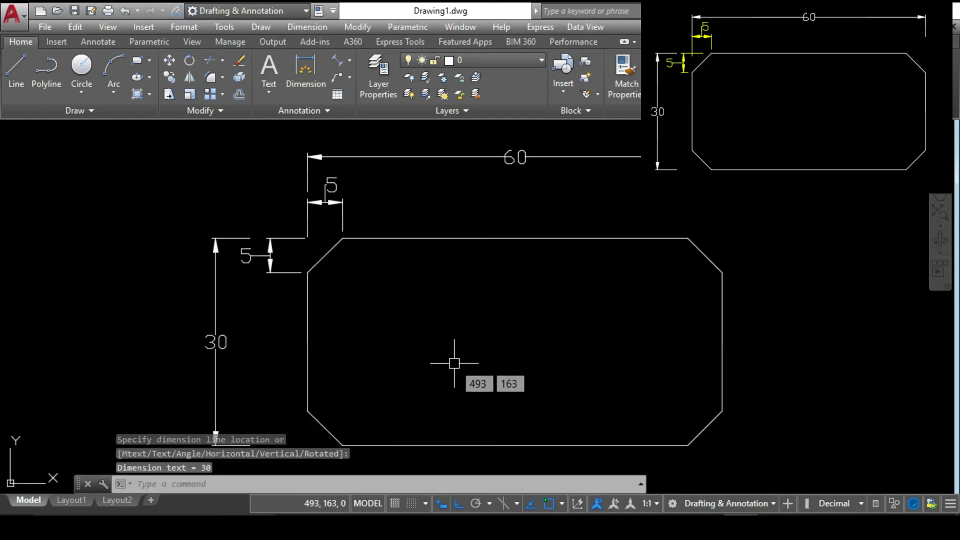
# Step: Examine the dimensioned chamfered rectangle, checking the upper-left chamfer distances up close and the overall size
pyautogui.moveTo(454, 364); pyautogui.dragTo(464, 344, button='middle')
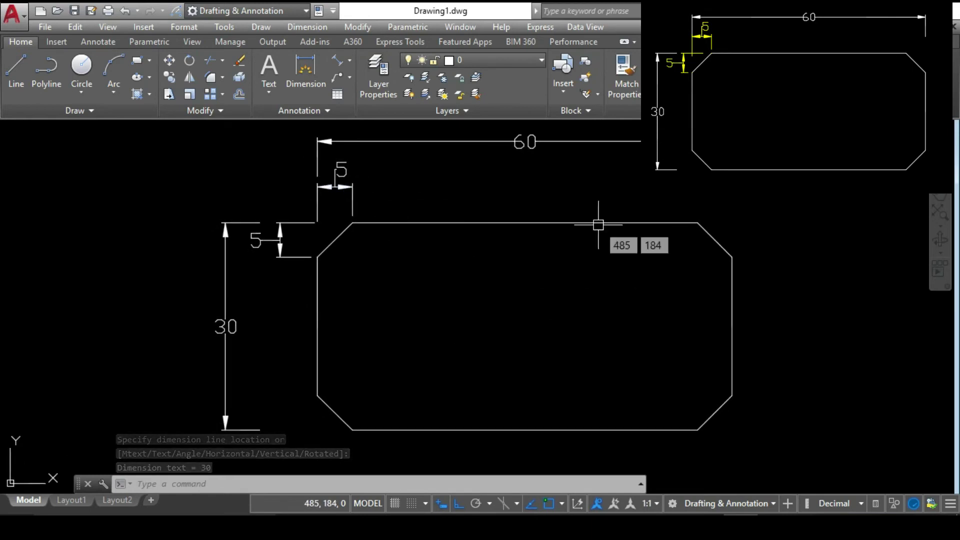
pyautogui.click(940, 239)
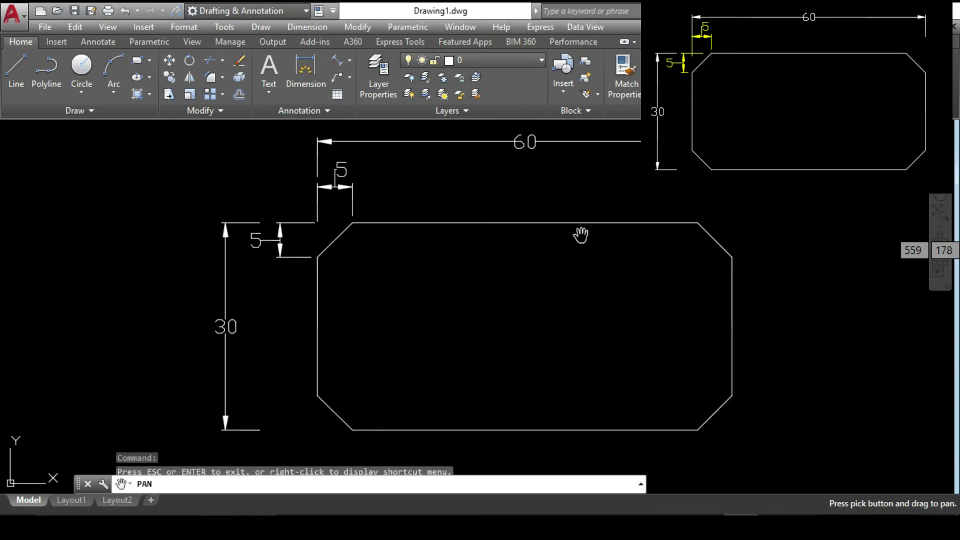
pyautogui.scroll(2, 351, 224)
pyautogui.moveTo(349, 221); pyautogui.dragTo(467, 276)
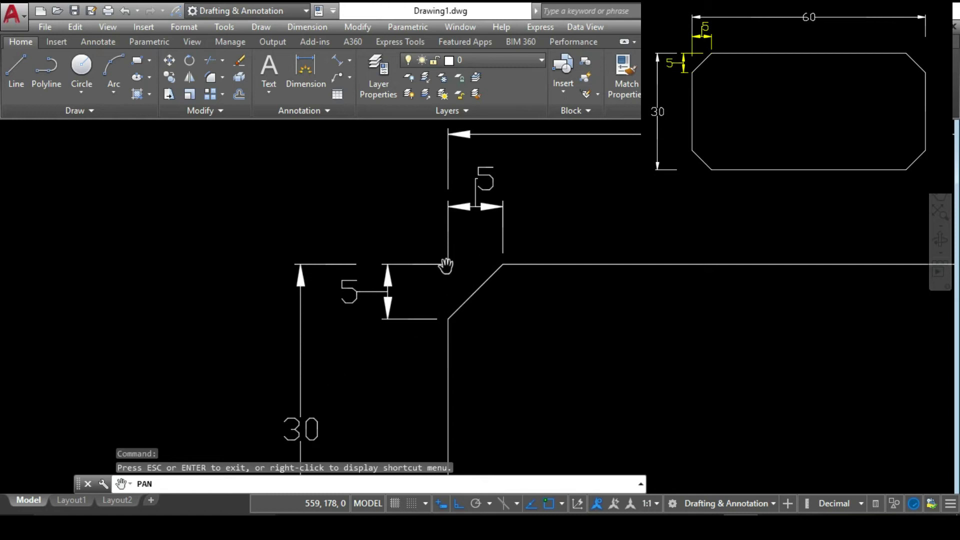
pyautogui.scroll(-4, 475, 325)
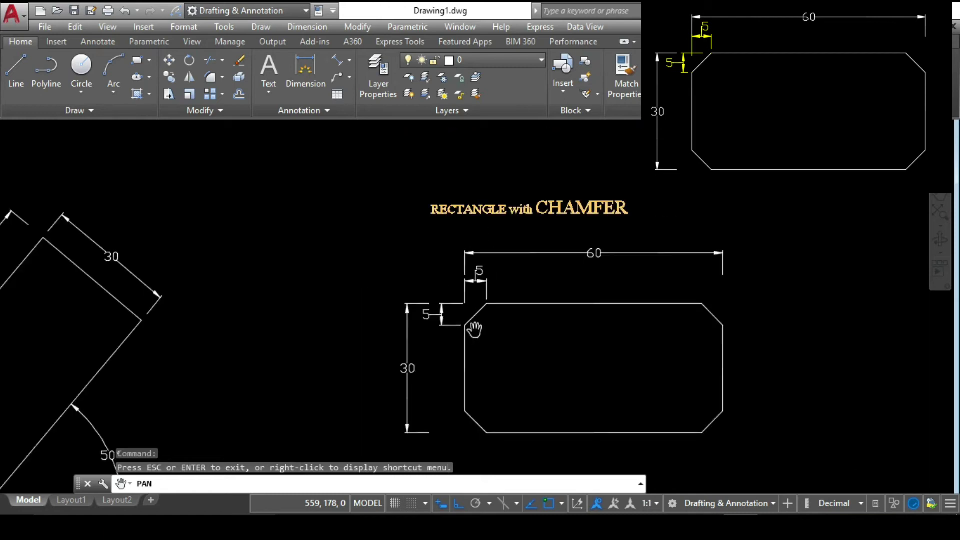
pyautogui.moveTo(415, 331); pyautogui.dragTo(383, 326)
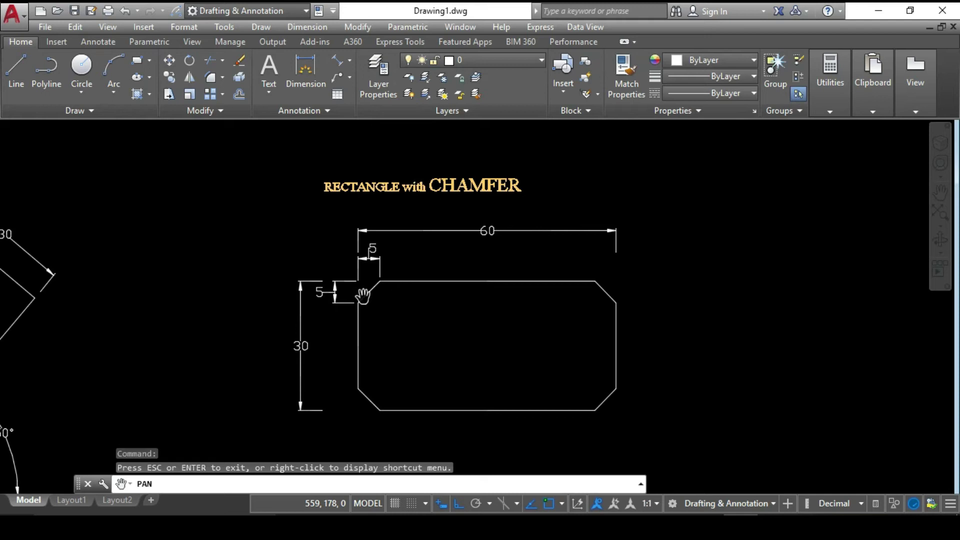
pyautogui.scroll(2, 369, 290)
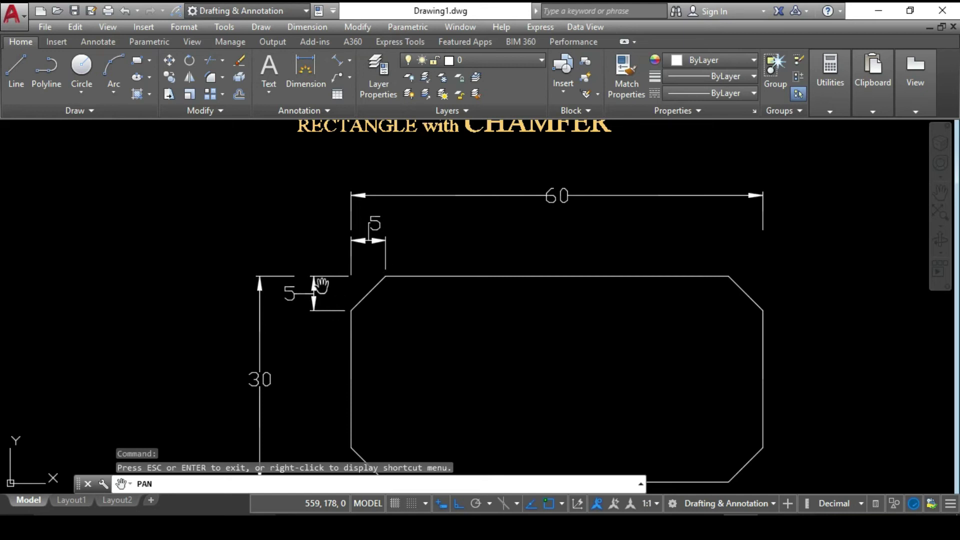
pyautogui.scroll(-2, 361, 310)
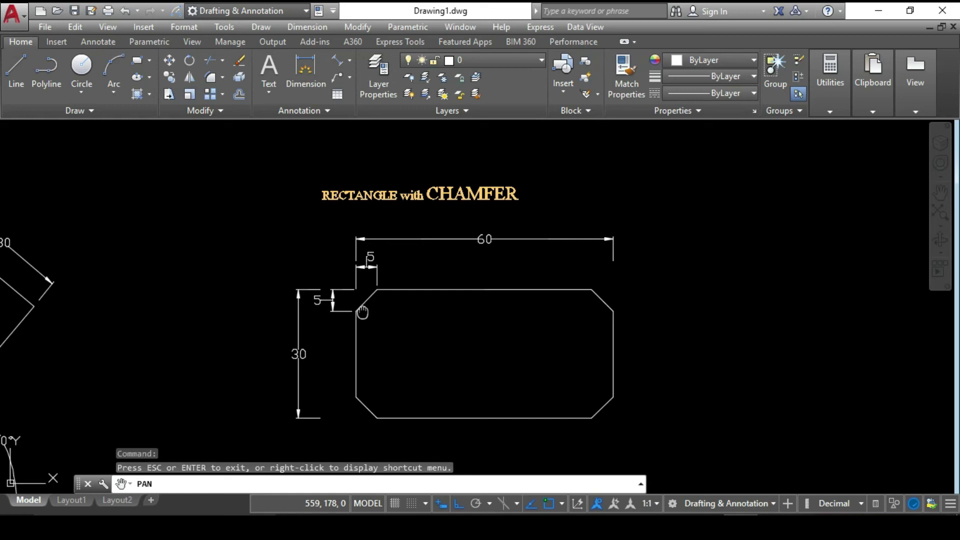
pyautogui.moveTo(362, 311); pyautogui.dragTo(335, 293)
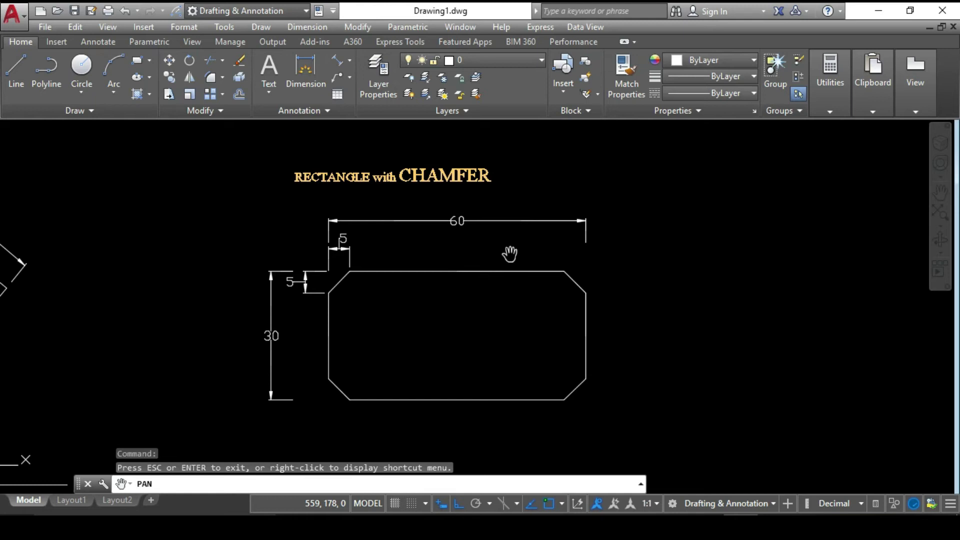
pyautogui.press('Escape')
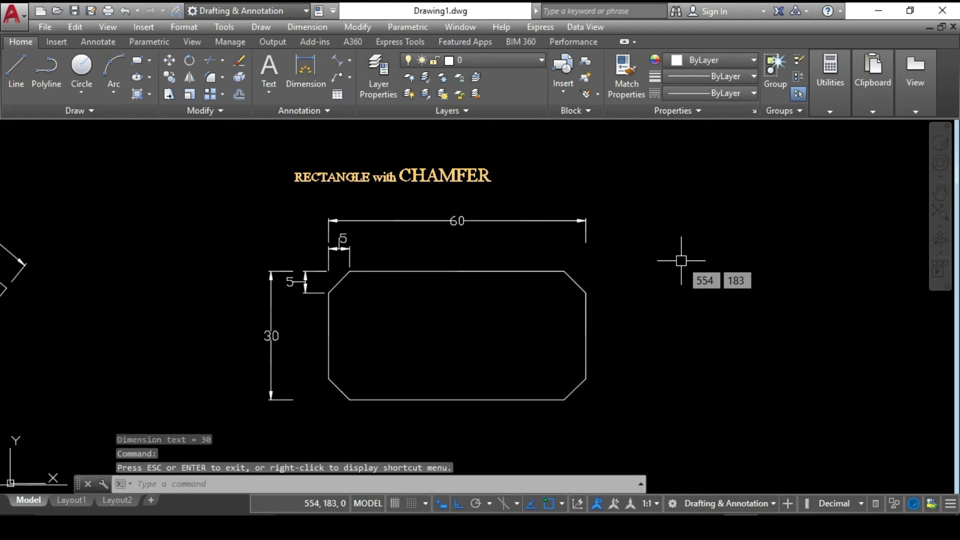
# Step: Start a rectangle in the empty area under the RECTANGLE with FILET heading, with the fillet radius set to 8
pyautogui.scroll(-3, 682, 274)
pyautogui.scroll(3, 683, 274)
pyautogui.scroll(2, 660, 283)
pyautogui.moveTo(714, 270); pyautogui.dragTo(184, 358, button='middle')
pyautogui.moveTo(504, 330)
pyautogui.mouseDown(button='middle')
pyautogui.moveTo(392, 334)
pyautogui.moveTo(150, 312)
pyautogui.mouseUp(button='middle')
pyautogui.press('Escape')
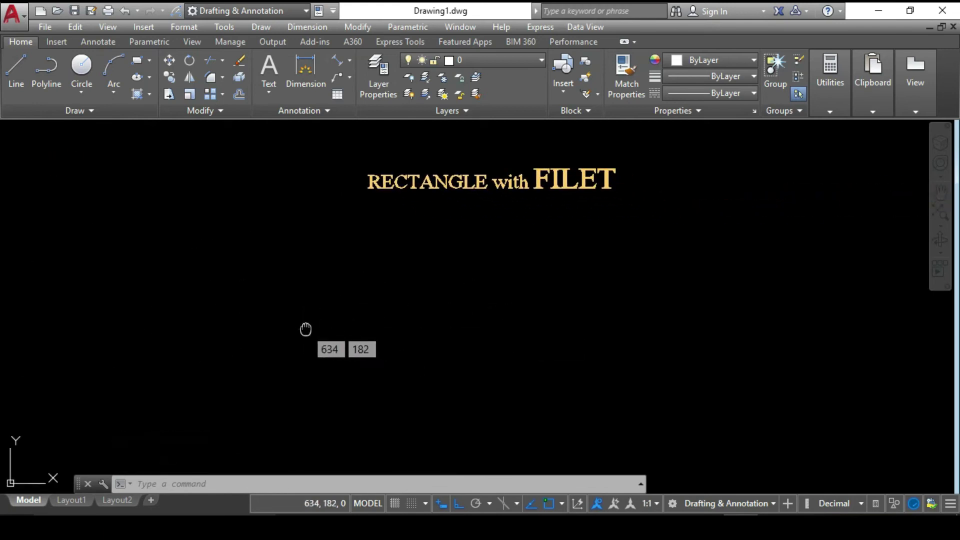
pyautogui.moveTo(306, 330); pyautogui.dragTo(270, 306, button='middle')
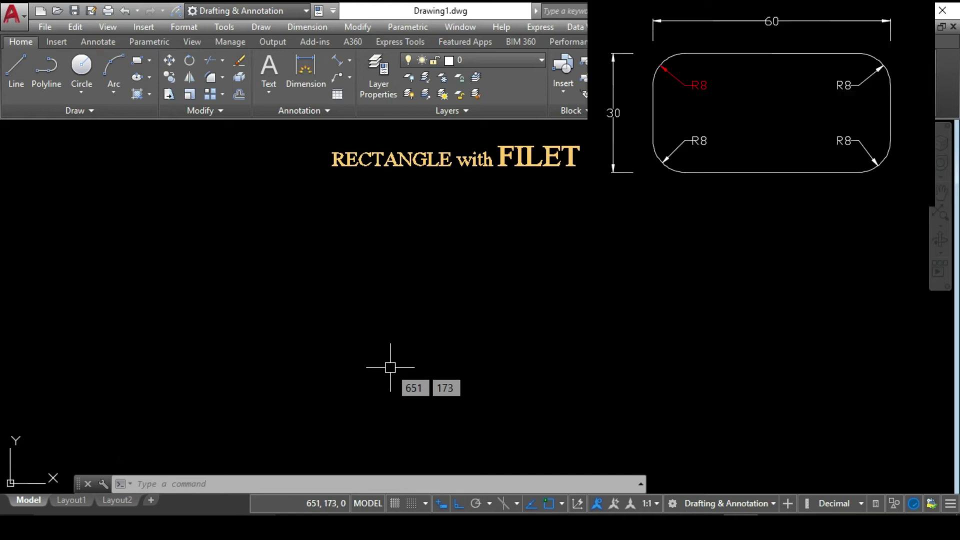
pyautogui.press('Escape')
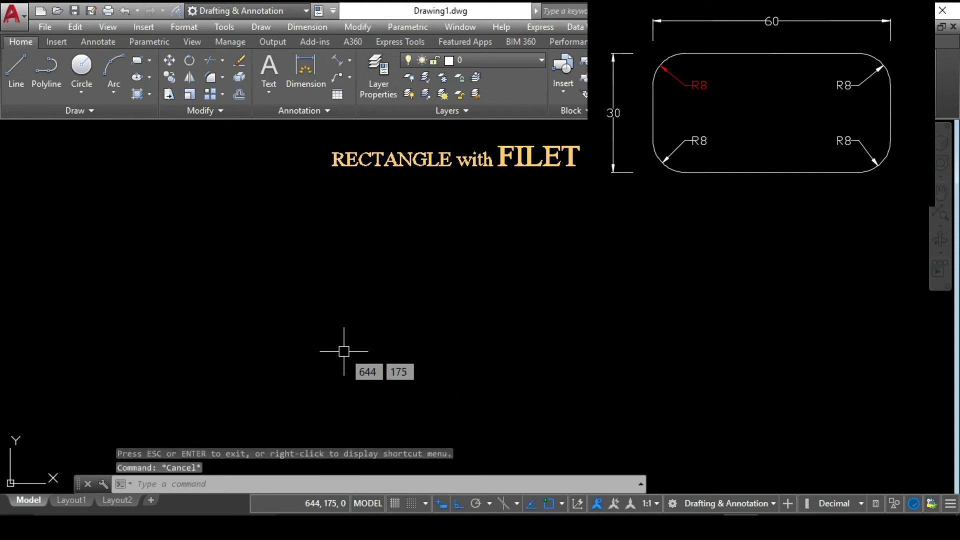
pyautogui.write('rec')
pyautogui.press('Return')
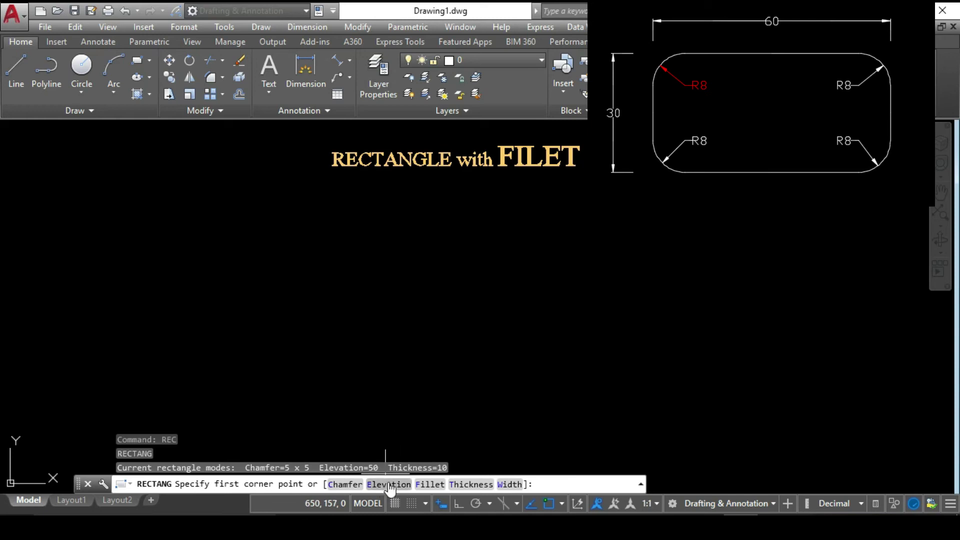
pyautogui.click(428, 484)
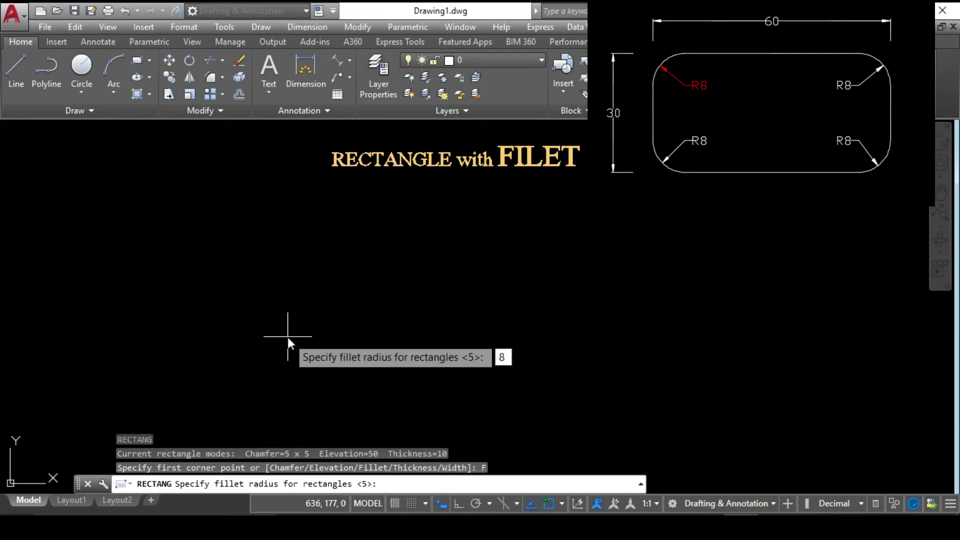
pyautogui.write('8')
pyautogui.press('Return')
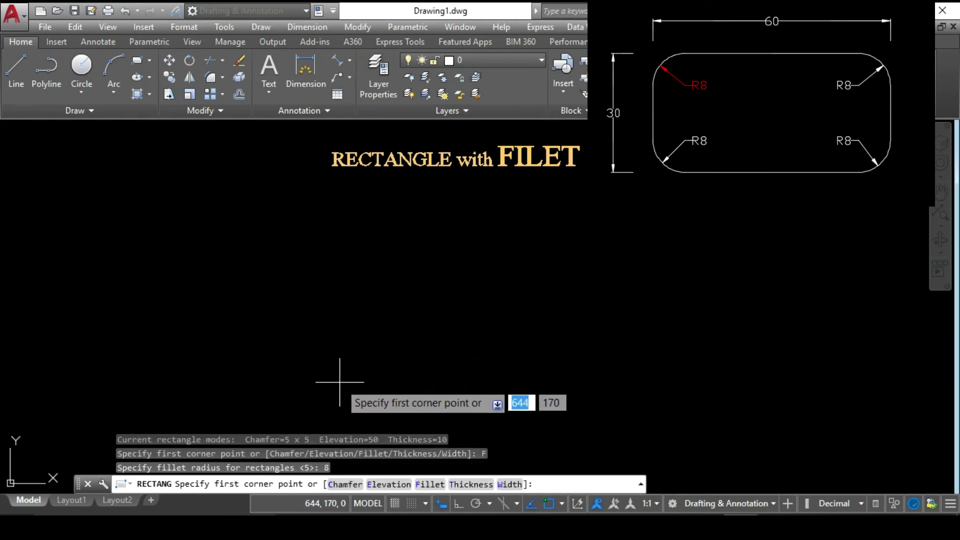
# Step: Draw the filleted rectangle below the RECTANGLE with FILET heading by dimensions, with length 60 and width 30
pyautogui.click(282, 378)
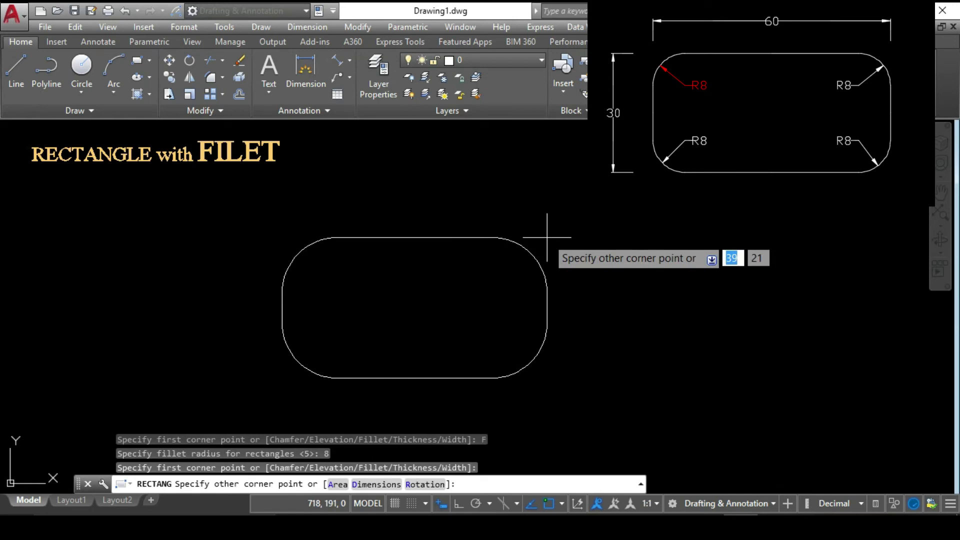
pyautogui.write('D')
pyautogui.press('Return')
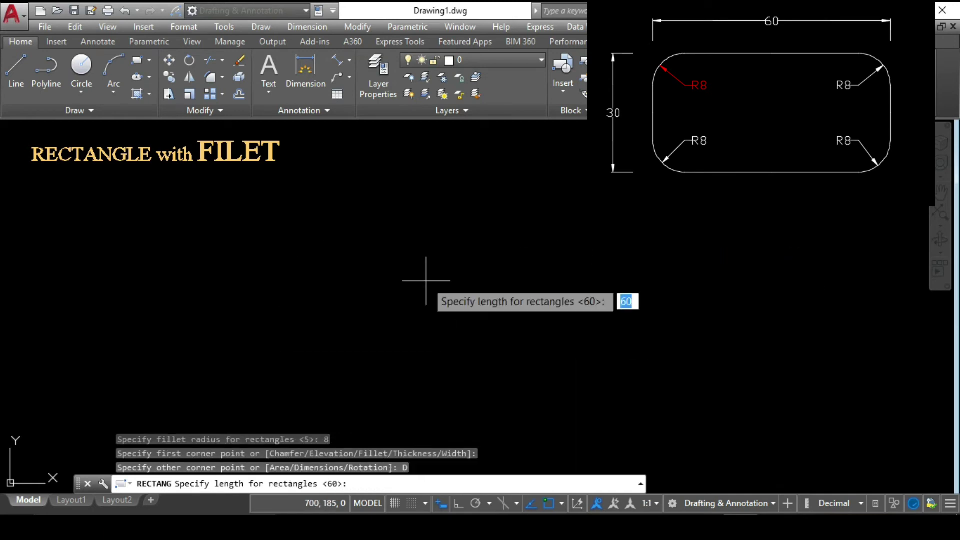
pyautogui.press('Return')
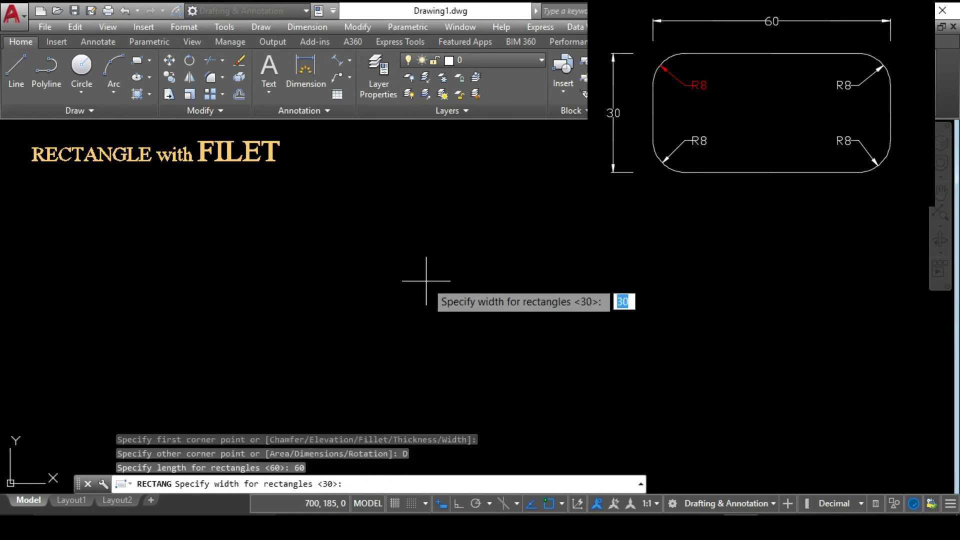
pyautogui.press('Return')
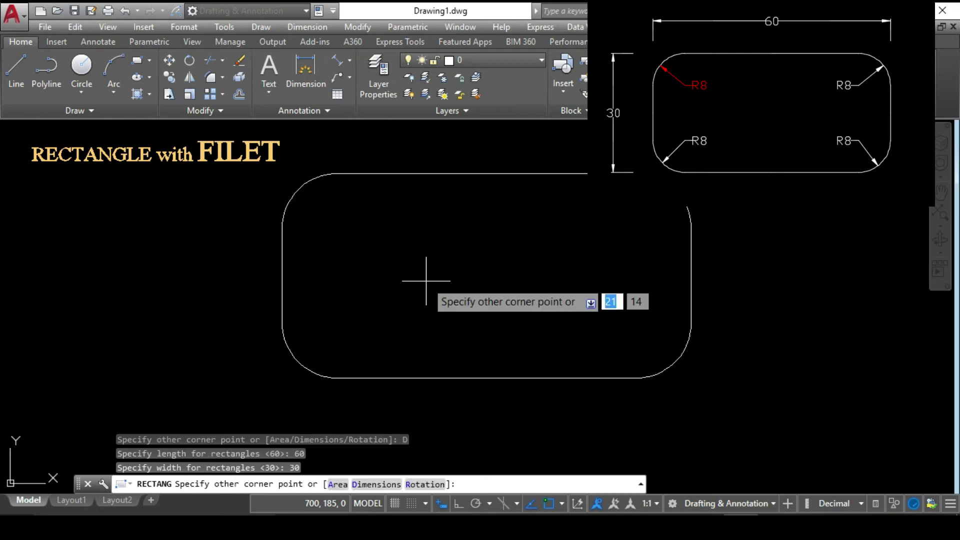
pyautogui.click(444, 276)
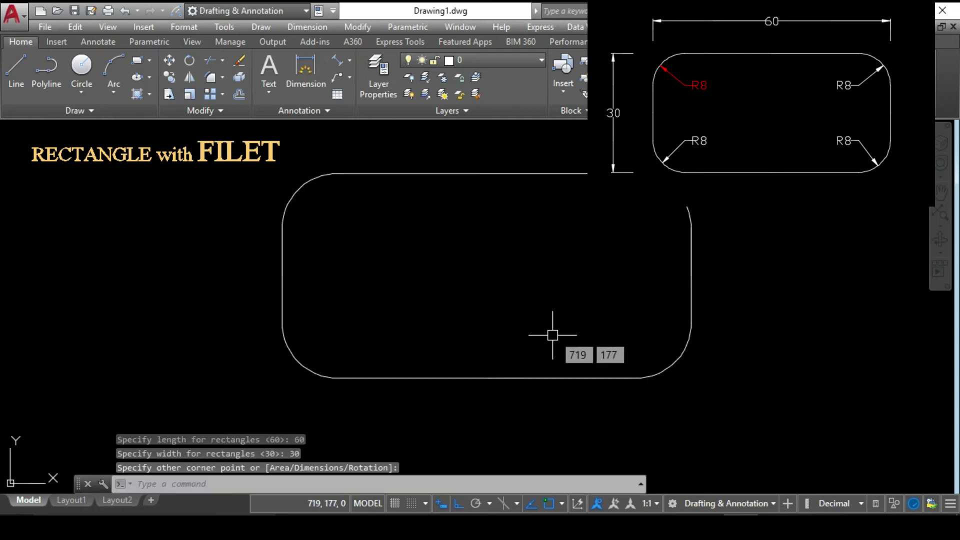
# Step: Add a radius dimension to the upper-left rounded corner of the filleted rectangle, placing its text inside the shape
pyautogui.moveTo(506, 245); pyautogui.dragTo(450, 275, button='middle')
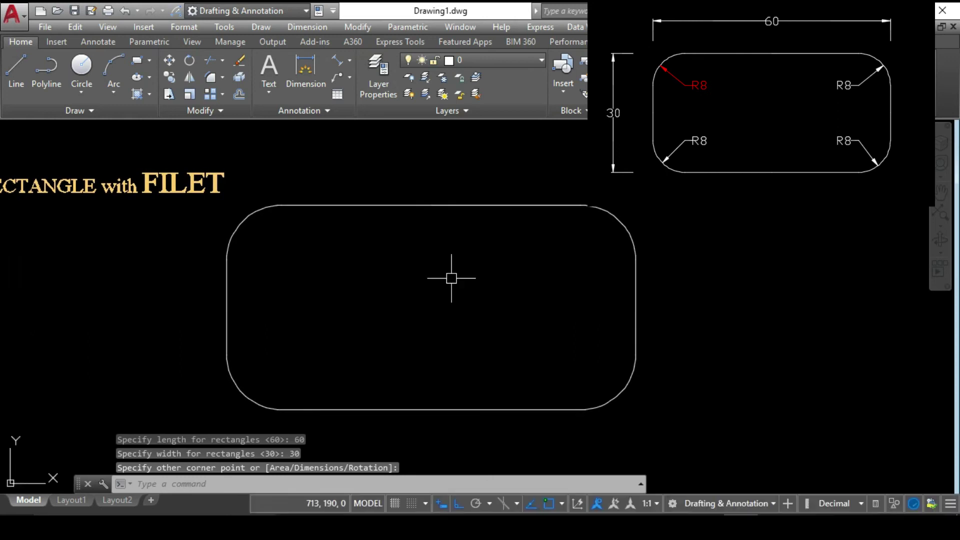
pyautogui.click(350, 60)
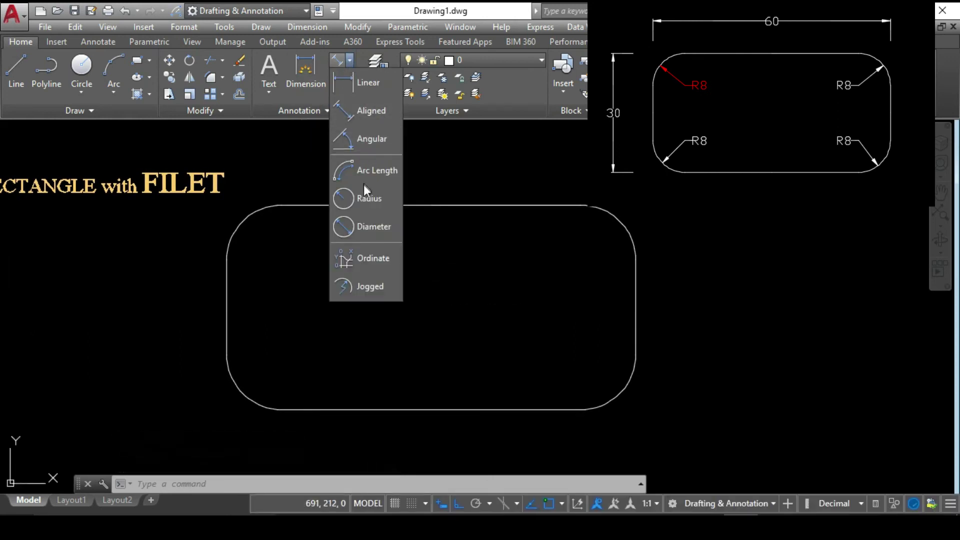
pyautogui.click(365, 198)
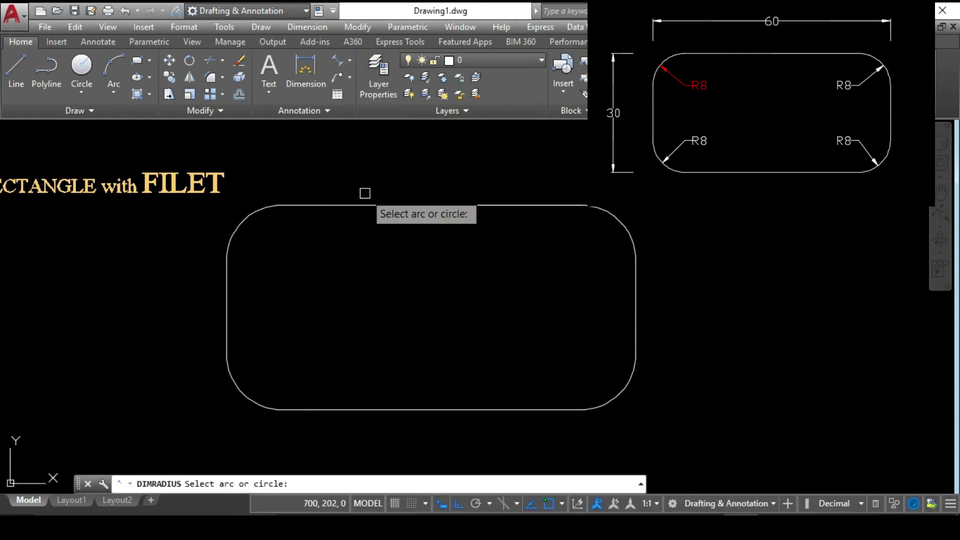
pyautogui.click(243, 223)
pyautogui.click(281, 249)
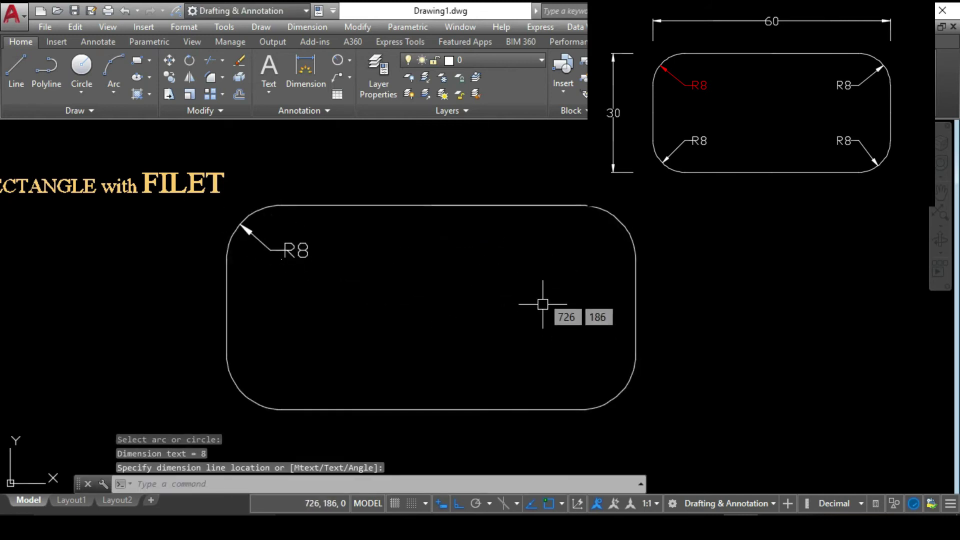
# Step: Add radius dimensions to the upper-right and lower-left rounded corners, with their text inside the rectangle
pyautogui.press('Return')
pyautogui.click(619, 221)
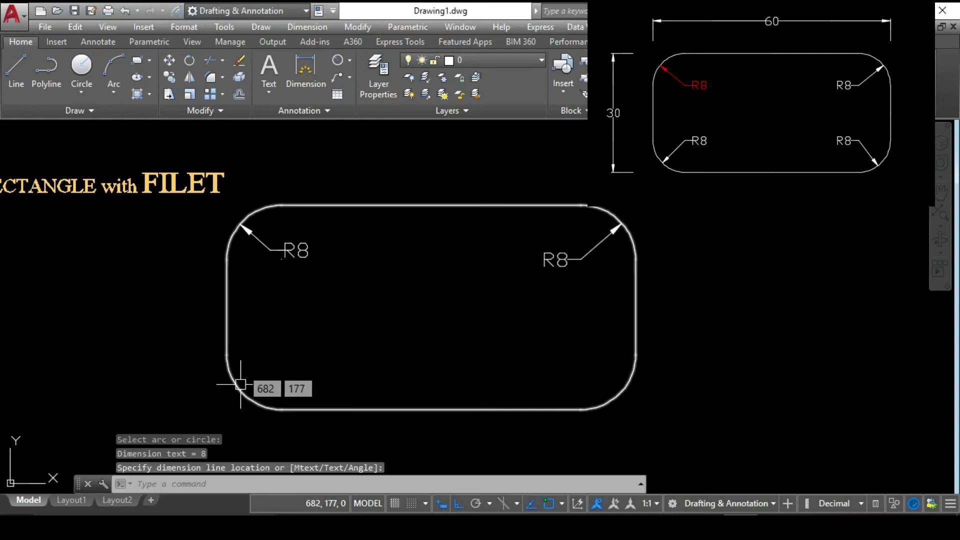
pyautogui.click(561, 228)
pyautogui.press('Return')
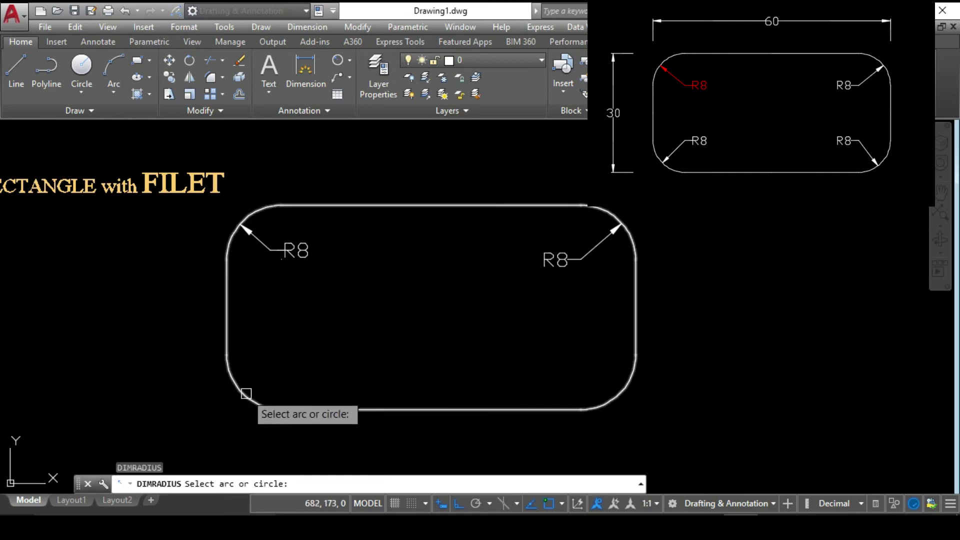
pyautogui.click(245, 392)
pyautogui.click(281, 355)
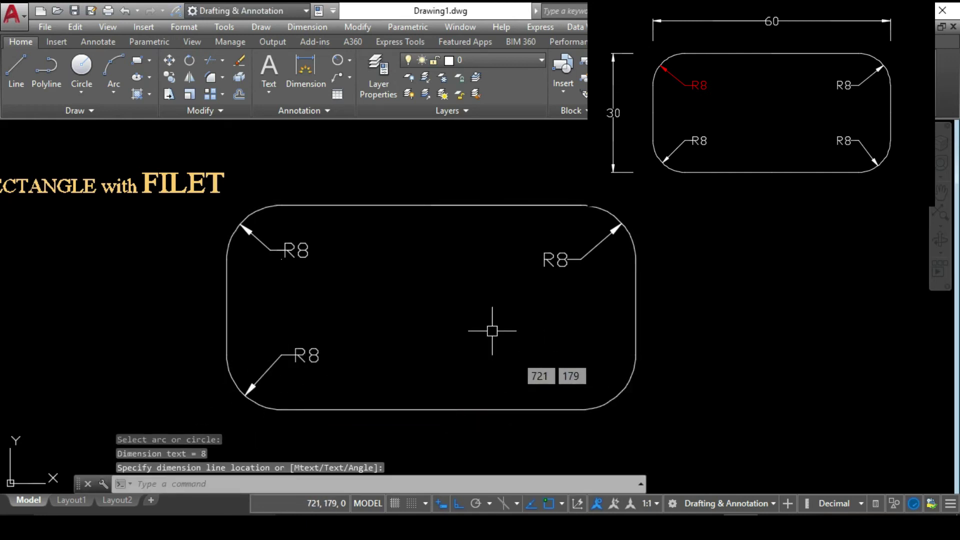
# Step: Dimension the filleted rectangle's overall length with a linear dimension placed below it
pyautogui.scroll(-2, 455, 303)
pyautogui.moveTo(456, 304)
pyautogui.mouseDown(button='middle')
pyautogui.moveTo(470, 293)
pyautogui.moveTo(447, 291)
pyautogui.mouseUp(button='middle')
pyautogui.press('Escape')
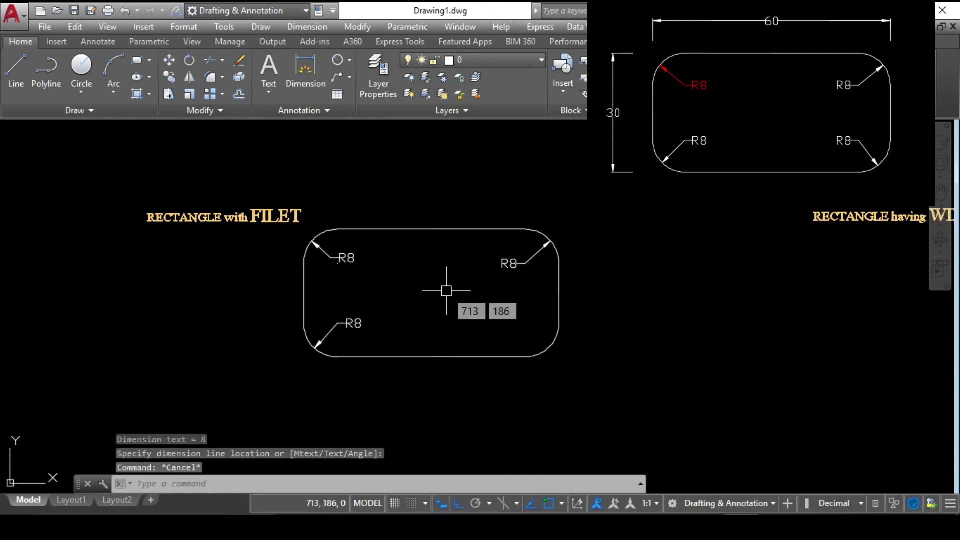
pyautogui.press('Return')
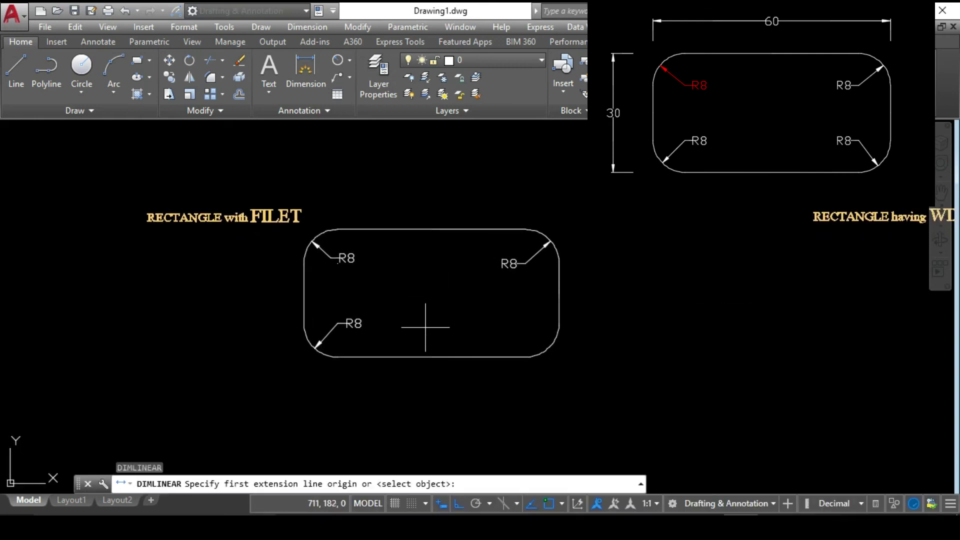
pyautogui.click(303, 328)
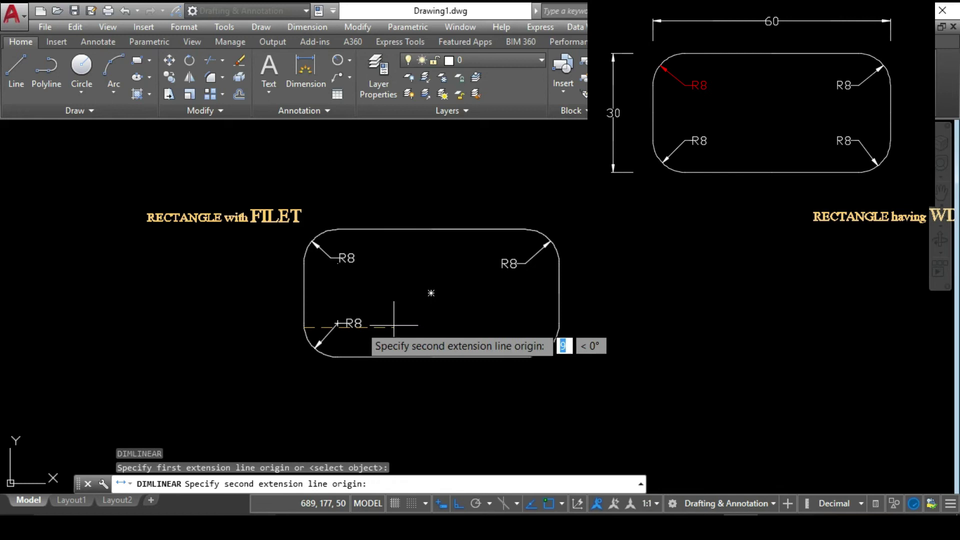
pyautogui.click(557, 327)
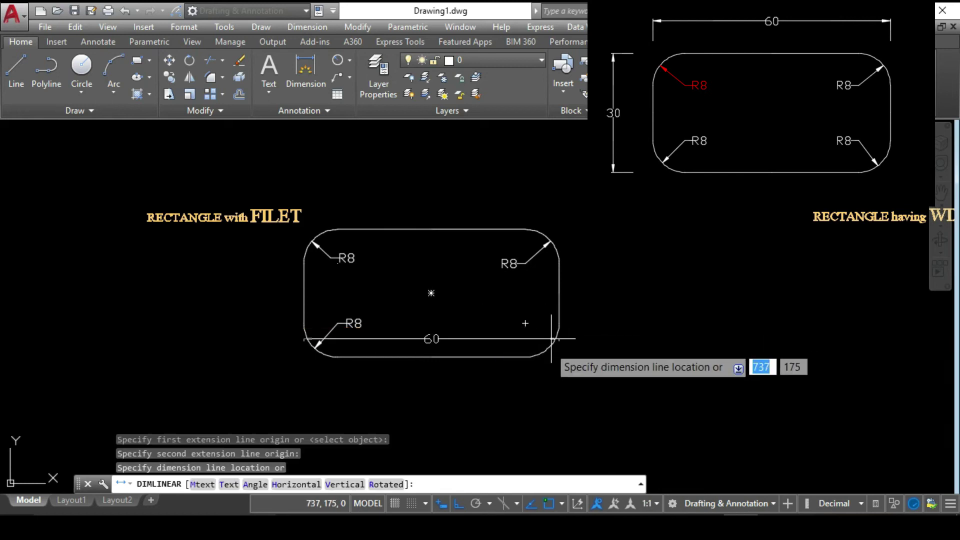
pyautogui.click(508, 397)
# Step: Dimension the filleted rectangle's overall height with a linear dimension placed to the right of it
pyautogui.press('Return')
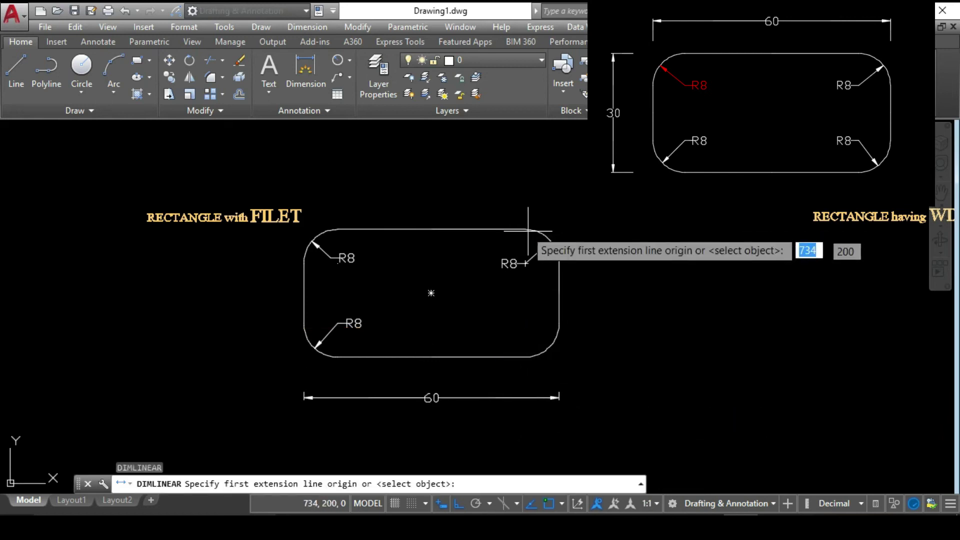
pyautogui.click(525, 230)
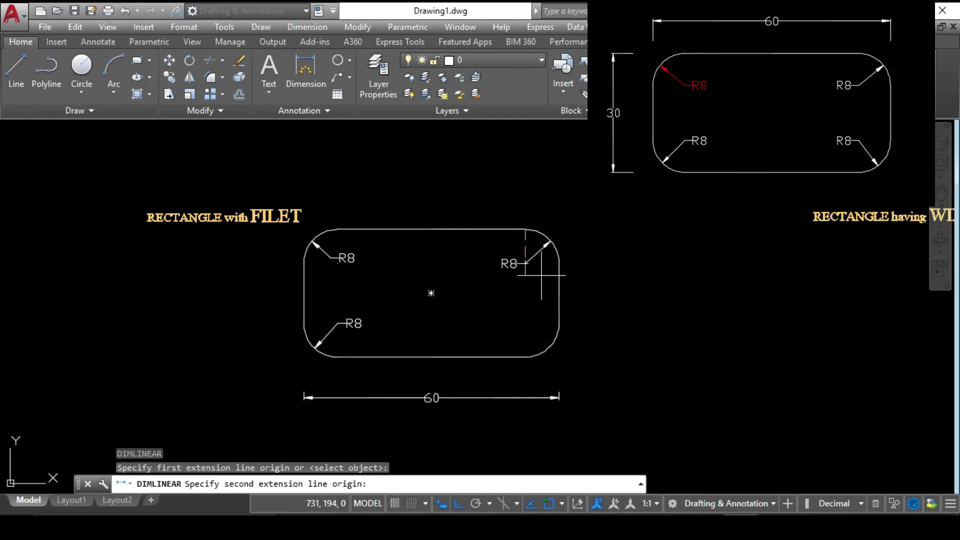
pyautogui.click(525, 357)
pyautogui.click(576, 346)
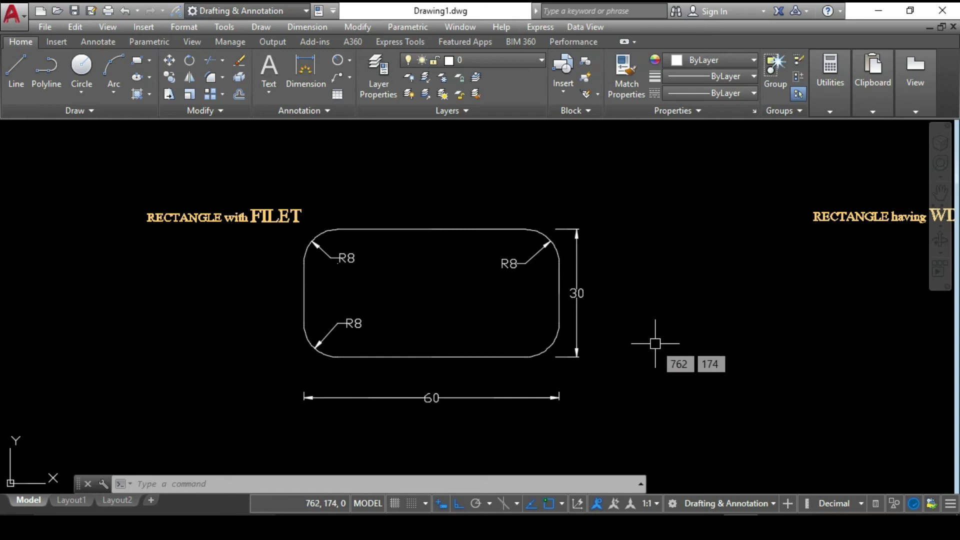
pyautogui.press('Escape')
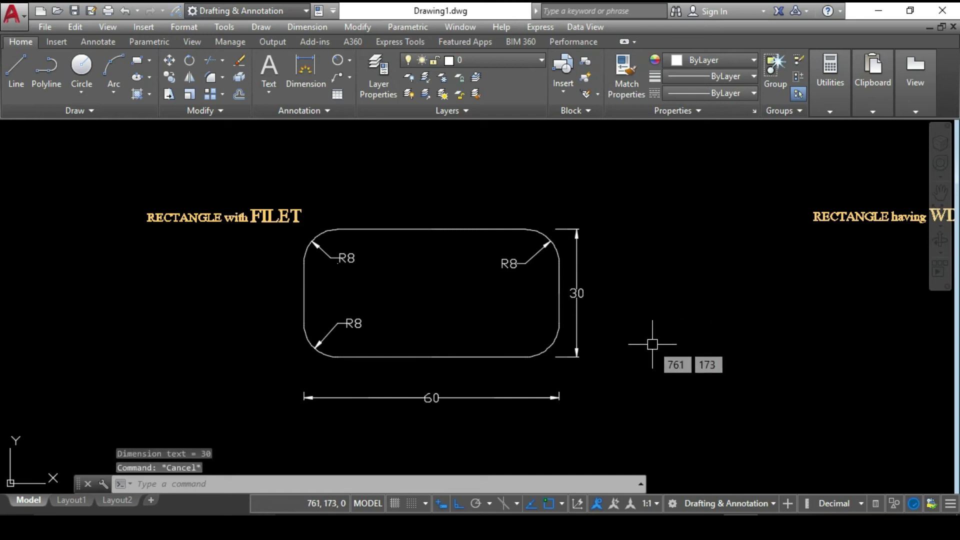
# Step: Start a new rectangle and reset its fillet radius to 0
pyautogui.press('Return')
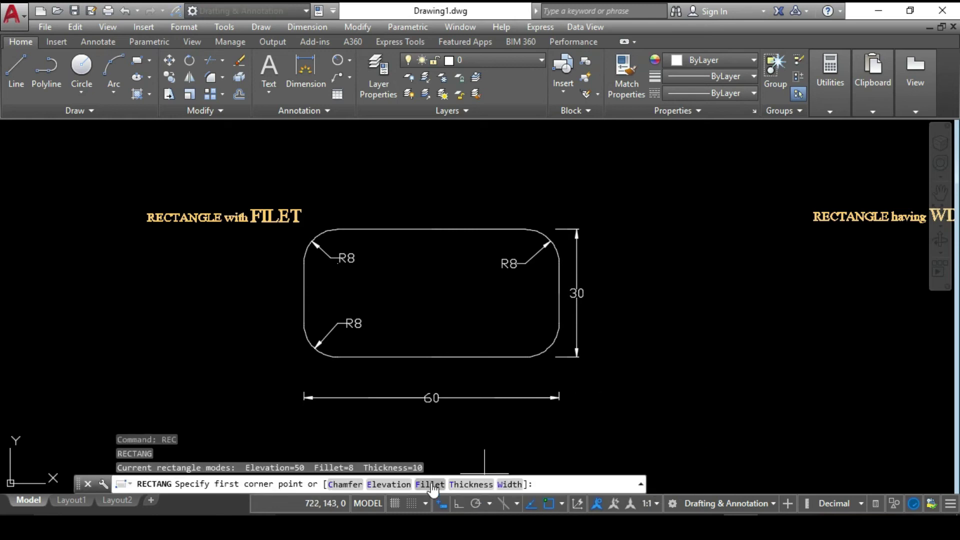
pyautogui.click(430, 484)
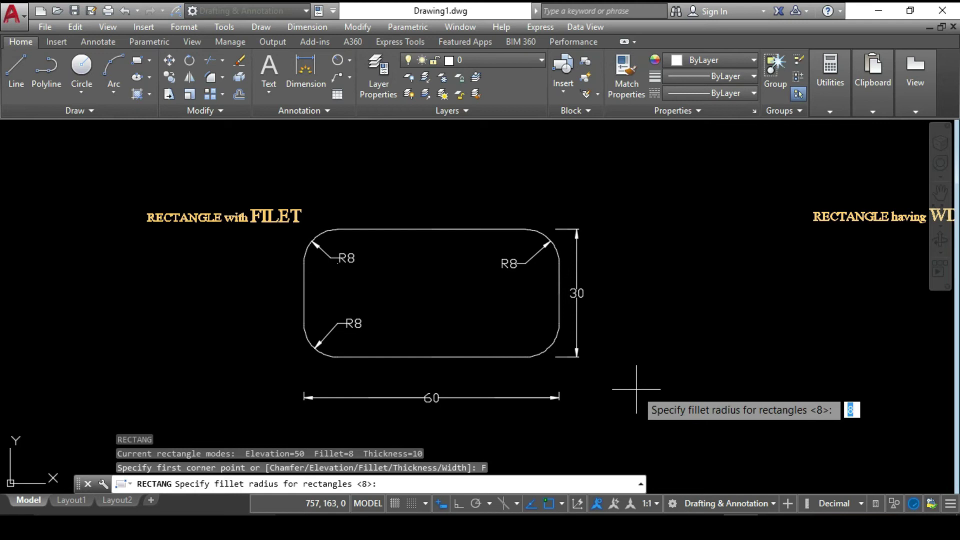
pyautogui.write('0')
pyautogui.press('Return')
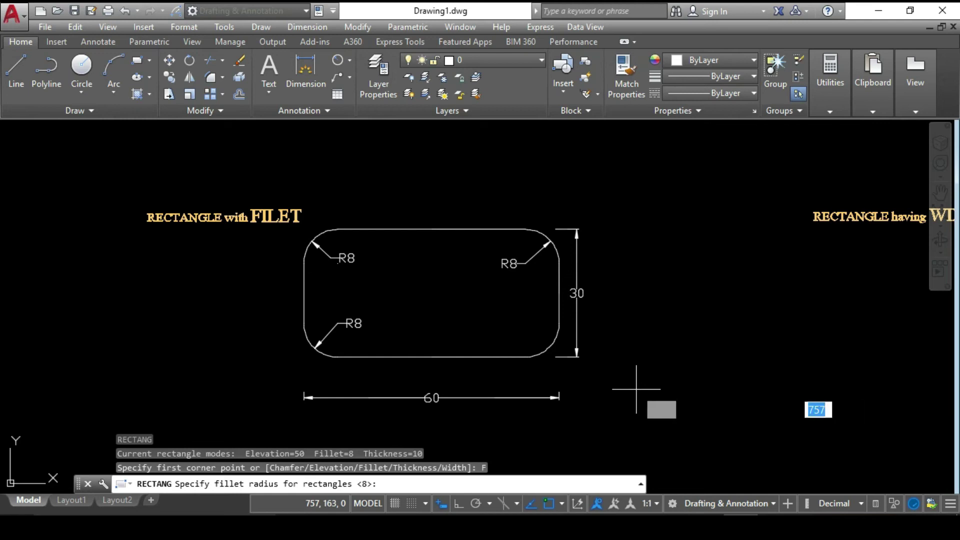
# Step: Draw a sharp-cornered trial rectangle to the right of the dimensioned filleted one, and delete it
pyautogui.click(640, 381)
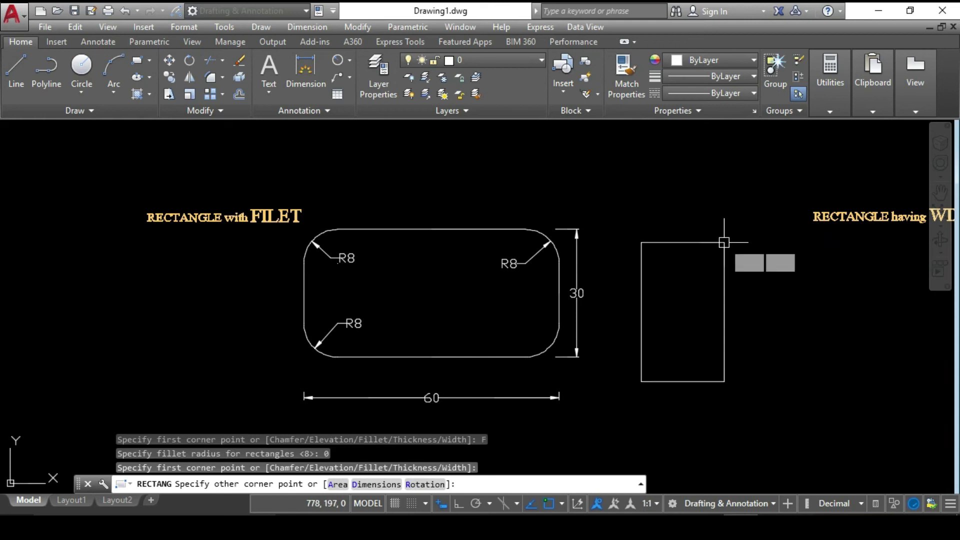
pyautogui.click(724, 242)
pyautogui.click(760, 240)
pyautogui.click(682, 321)
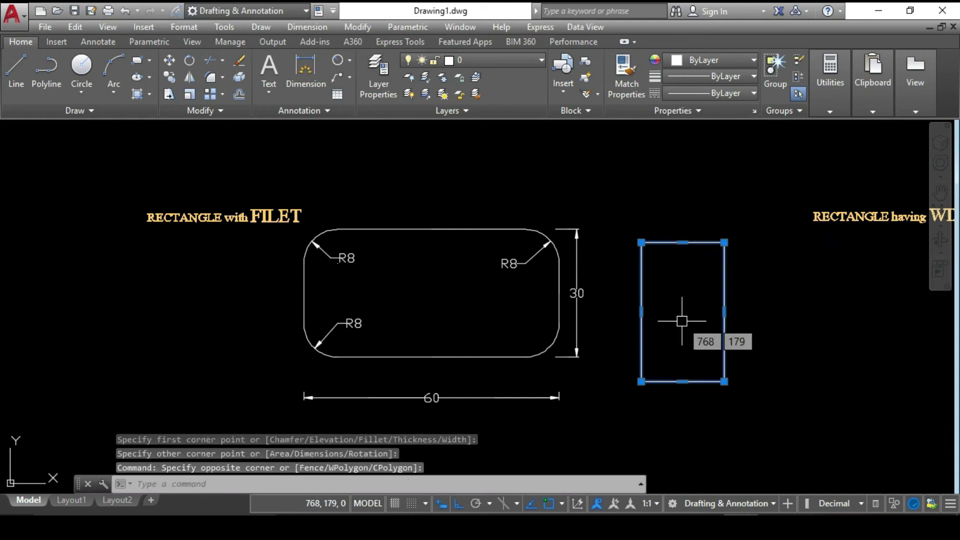
pyautogui.press('Delete')
# Step: Start a rectangle in the area under the RECTANGLE having WIDTH heading, with the line width set to 5
pyautogui.moveTo(803, 441)
pyautogui.mouseDown(button='middle')
pyautogui.moveTo(864, 385)
pyautogui.moveTo(741, 403)
pyautogui.moveTo(306, 400)
pyautogui.moveTo(170, 377)
pyautogui.mouseUp(button='middle')
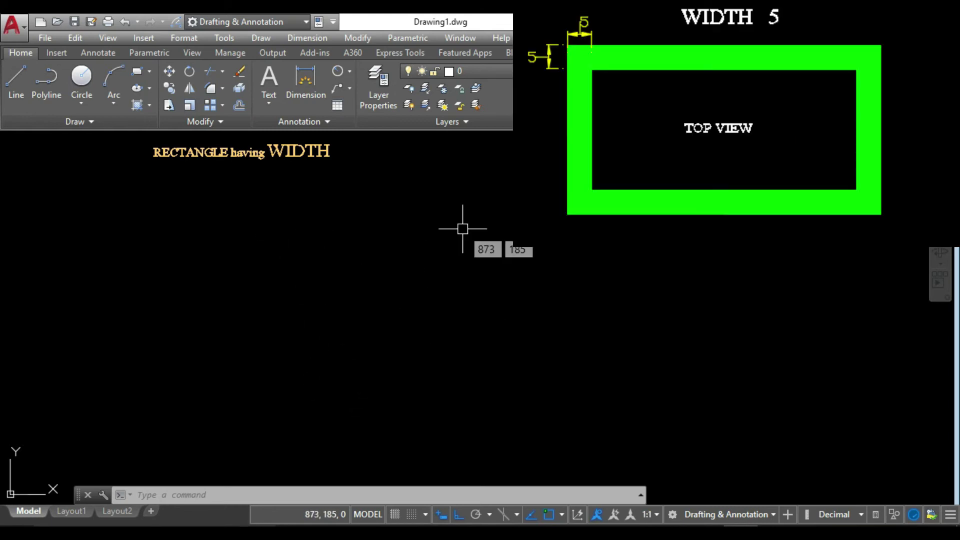
pyautogui.press('Escape')
pyautogui.press('Escape')
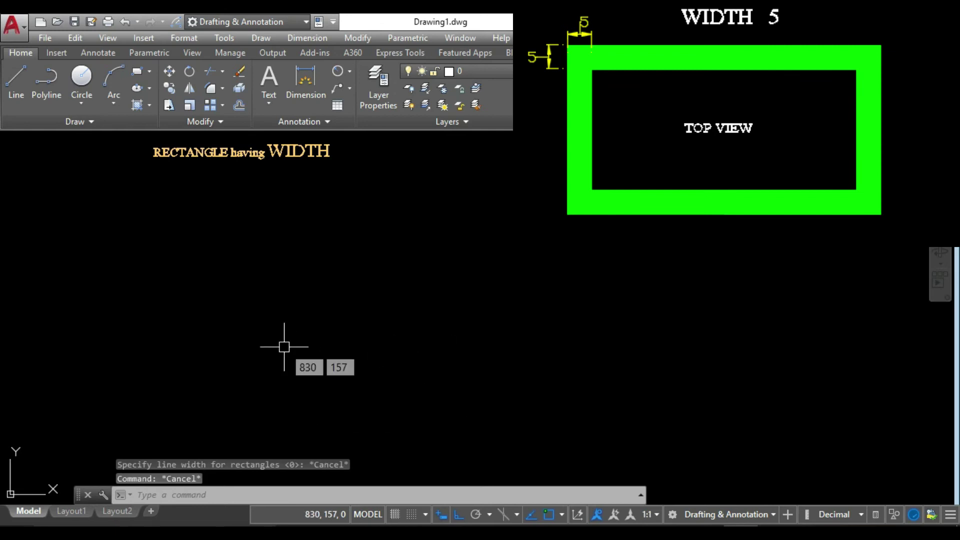
pyautogui.write('rec')
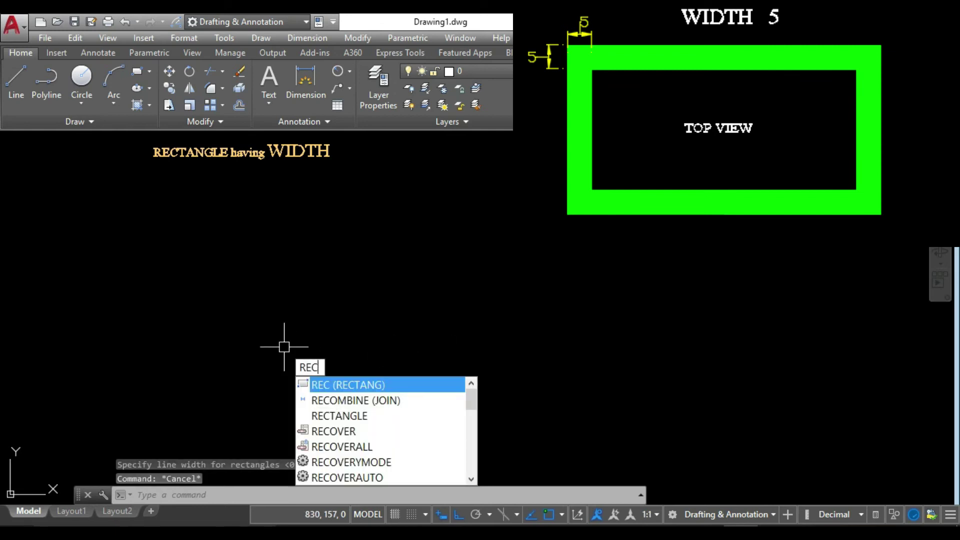
pyautogui.press('Return')
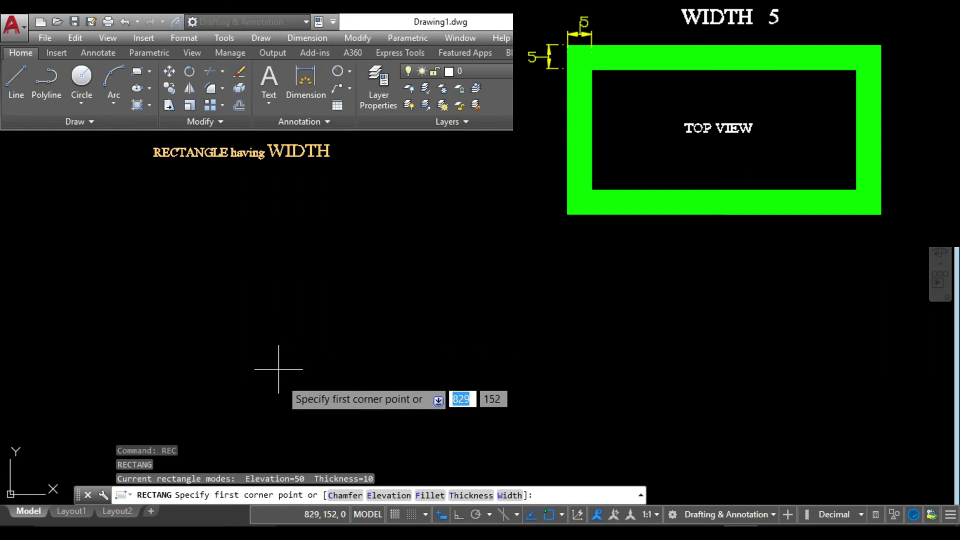
pyautogui.click(518, 495)
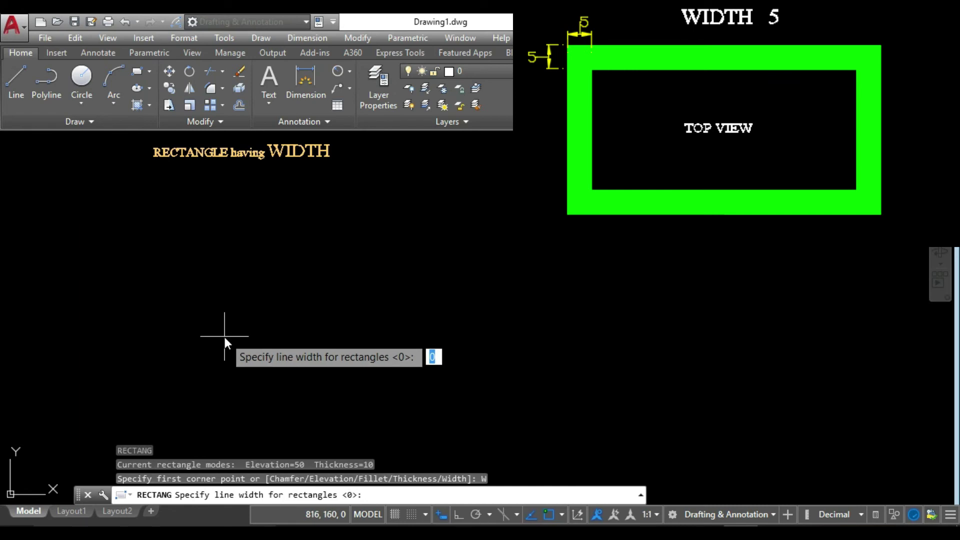
pyautogui.press('Return')
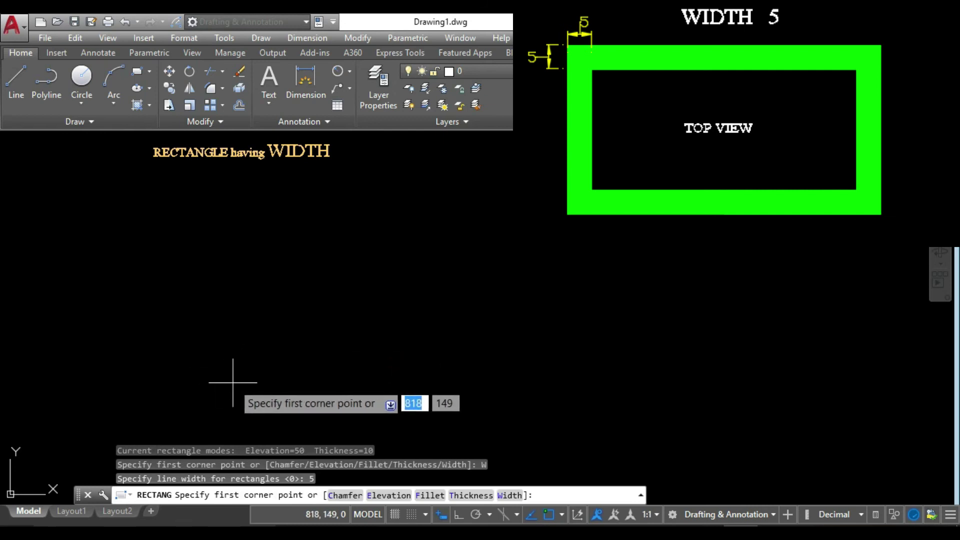
# Step: Draw the wide-line rectangle below the RECTANGLE having WIDTH heading by dimensions, with length 60 and width 30
pyautogui.click(212, 363)
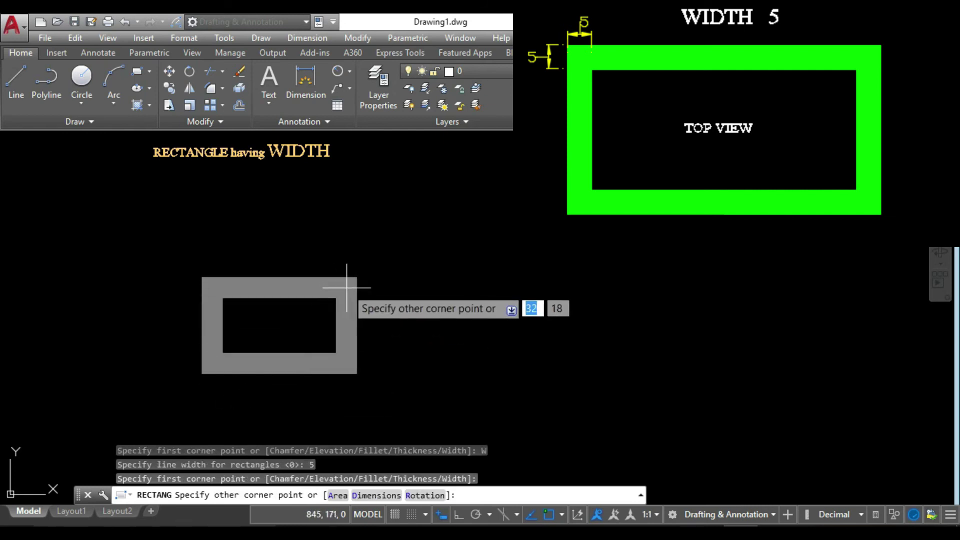
pyautogui.click(377, 495)
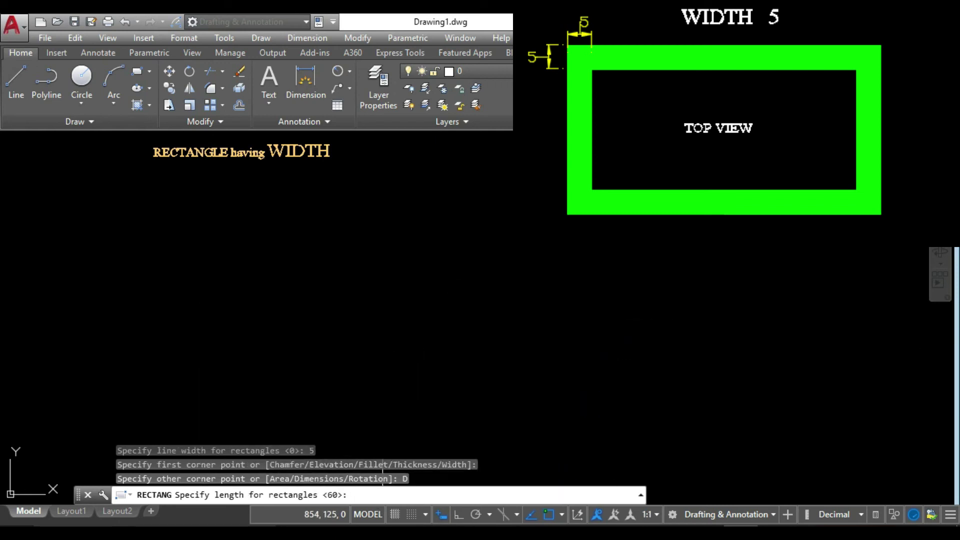
pyautogui.press('Return')
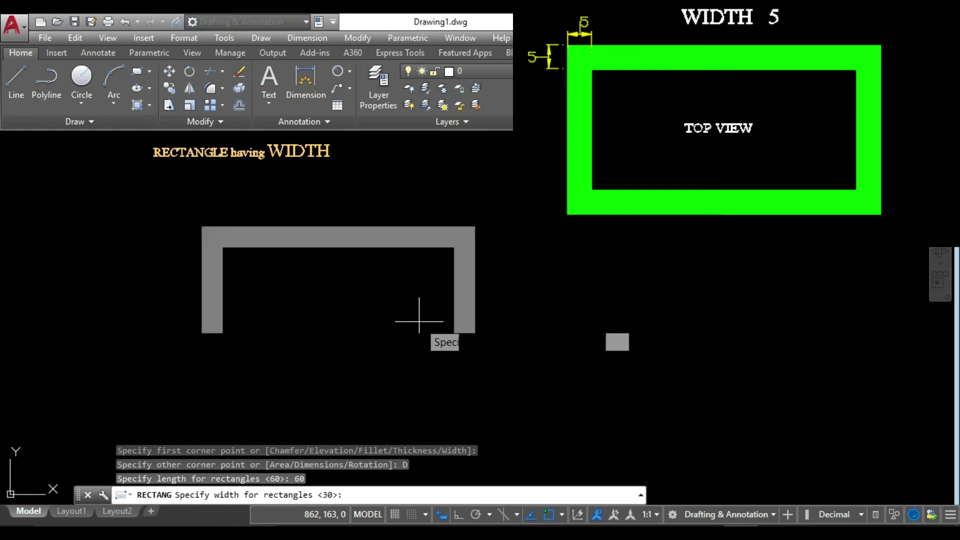
pyautogui.press('Return')
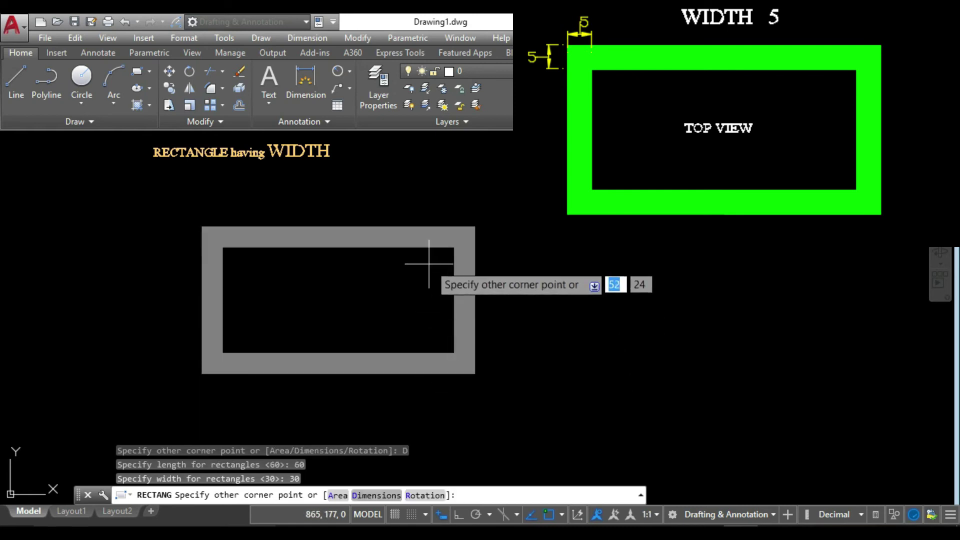
pyautogui.click(360, 300)
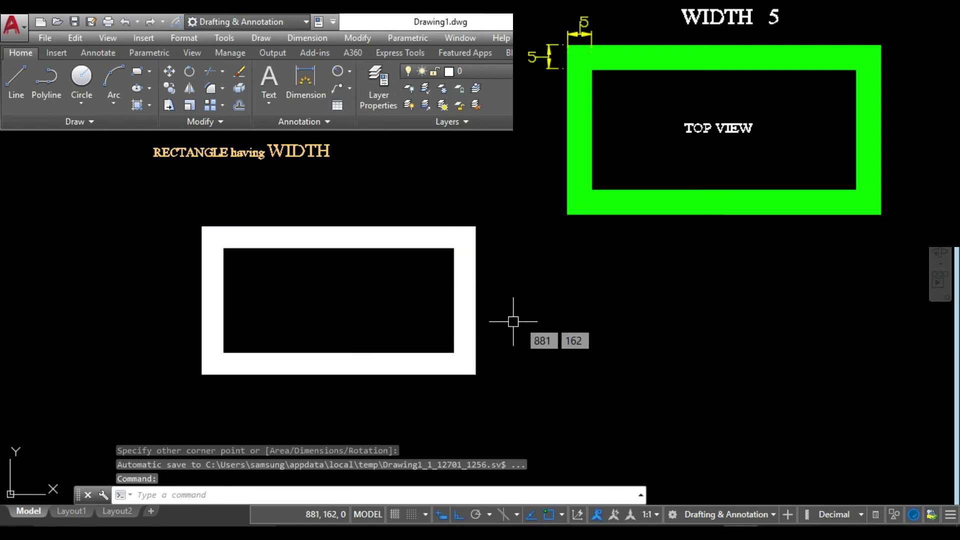
# Step: Start a new rectangle and reset its line width to 0
pyautogui.moveTo(587, 343); pyautogui.dragTo(353, 368, button='middle')
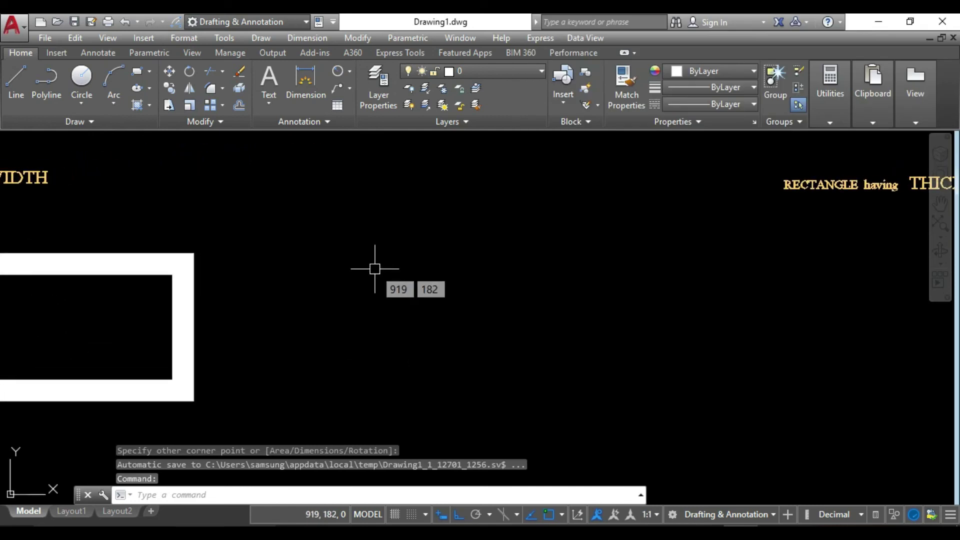
pyautogui.press('Escape')
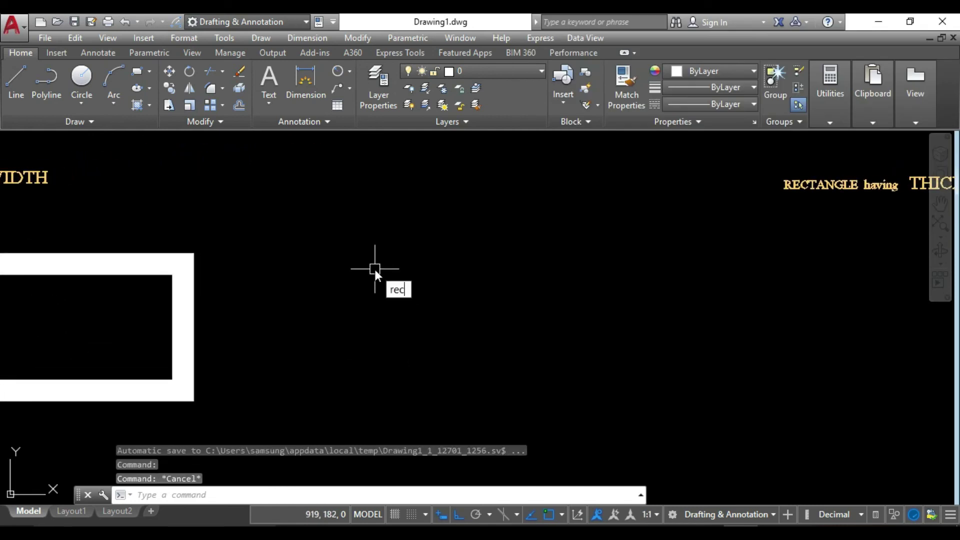
pyautogui.press('Return')
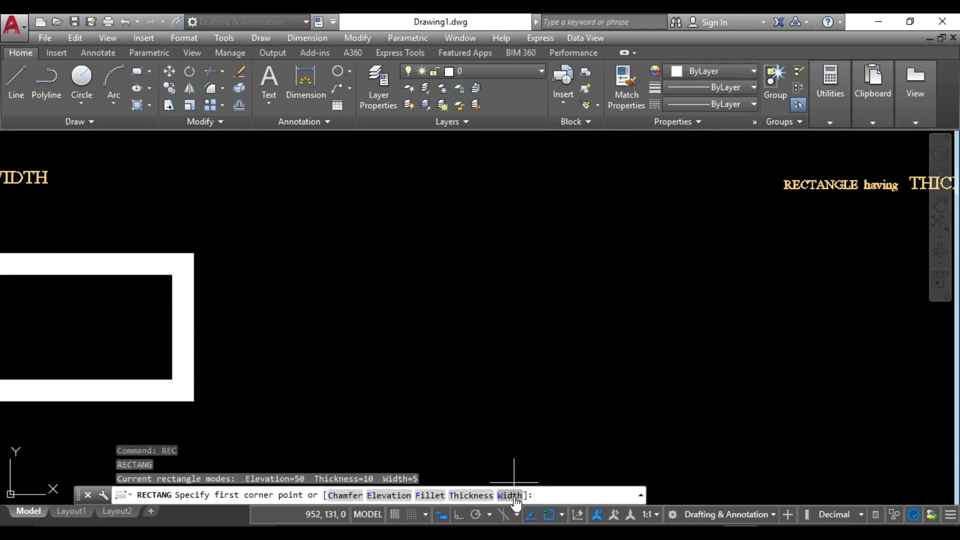
pyautogui.click(511, 494)
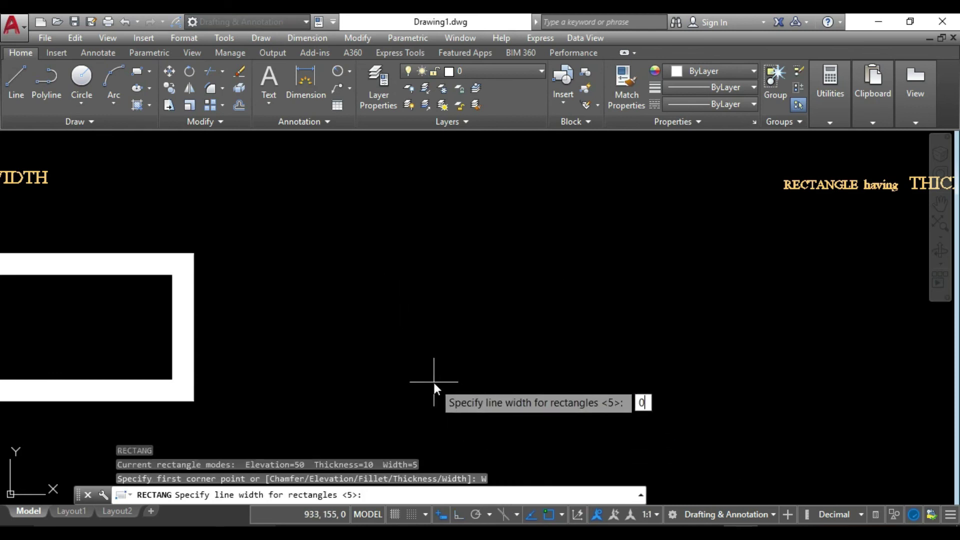
pyautogui.write('0')
pyautogui.press('Return')
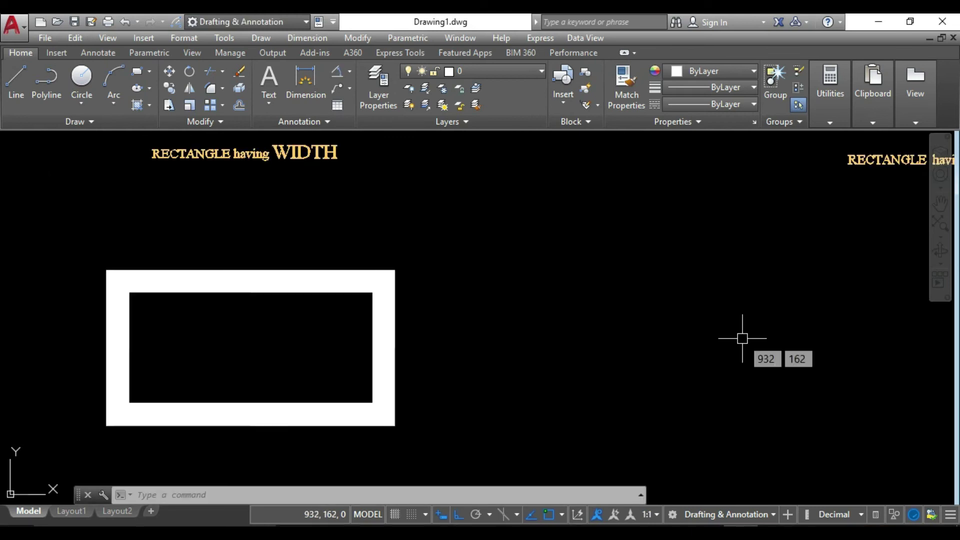
# Step: Start a rectangle in the area under the RECTANGLE having THICKNESS heading, with the thickness set to 10
pyautogui.moveTo(742, 338)
pyautogui.mouseDown(button='middle')
pyautogui.moveTo(482, 369)
pyautogui.moveTo(428, 354)
pyautogui.mouseUp(button='middle')
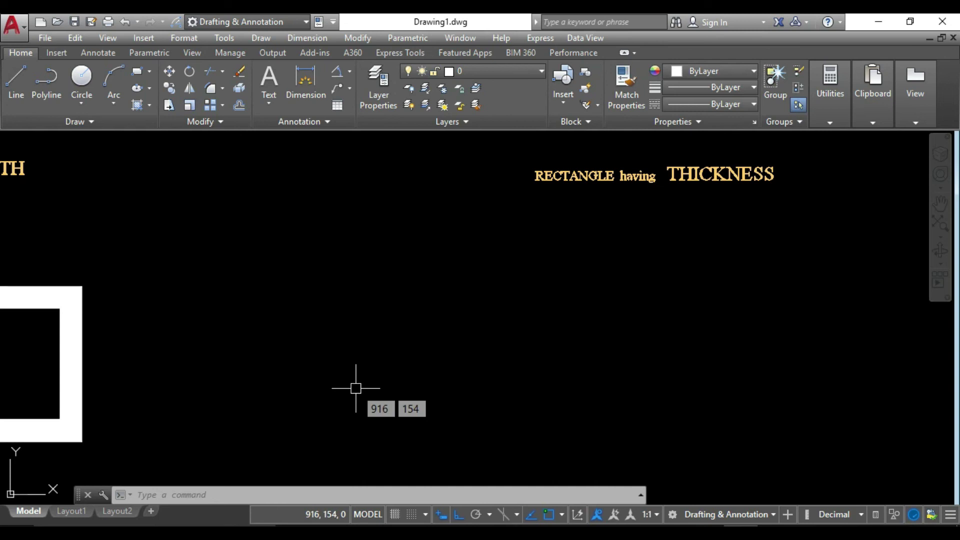
pyautogui.write('REC')
pyautogui.press('Return')
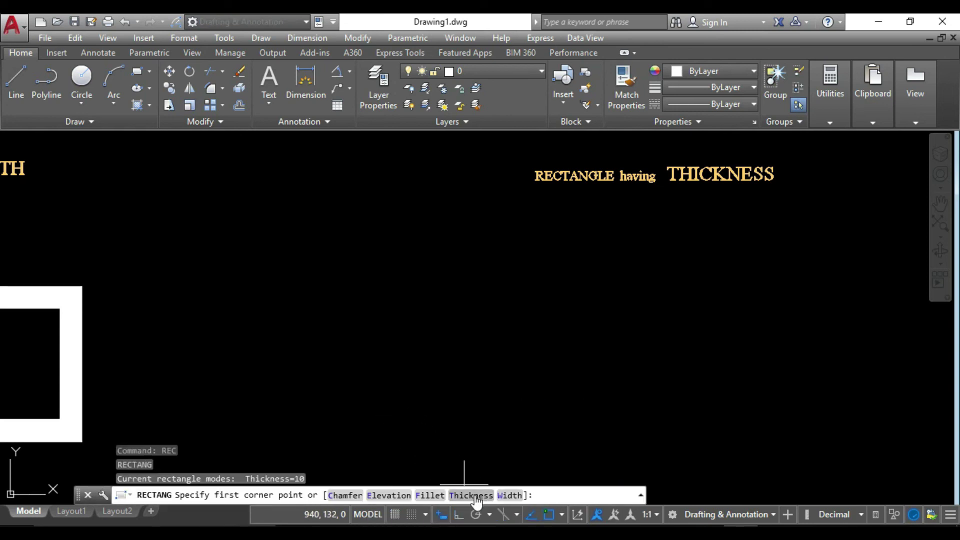
pyautogui.click(472, 495)
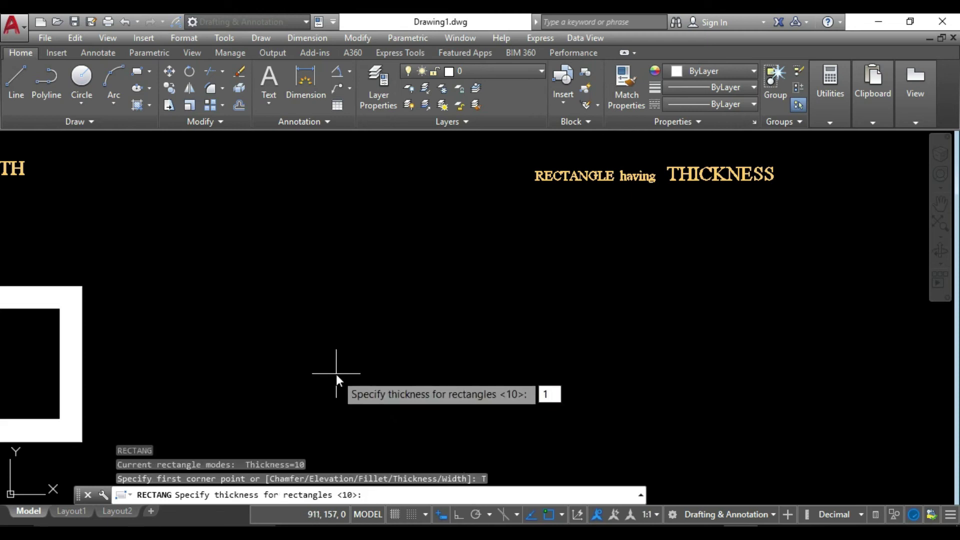
pyautogui.write('10')
pyautogui.press('Return')
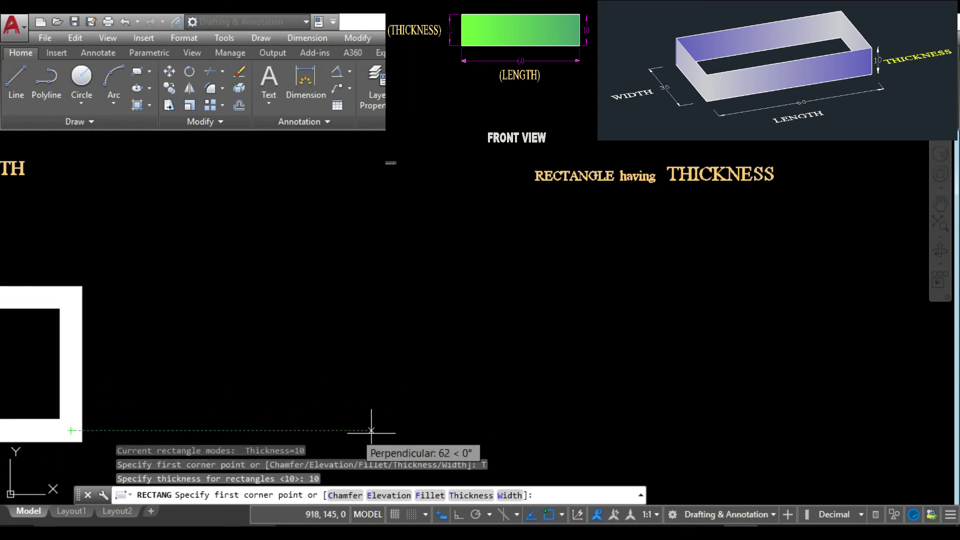
# Step: Draw the thick rectangle below the RECTANGLE having THICKNESS heading by dimensions, with length 60 and width 30
pyautogui.click(438, 430)
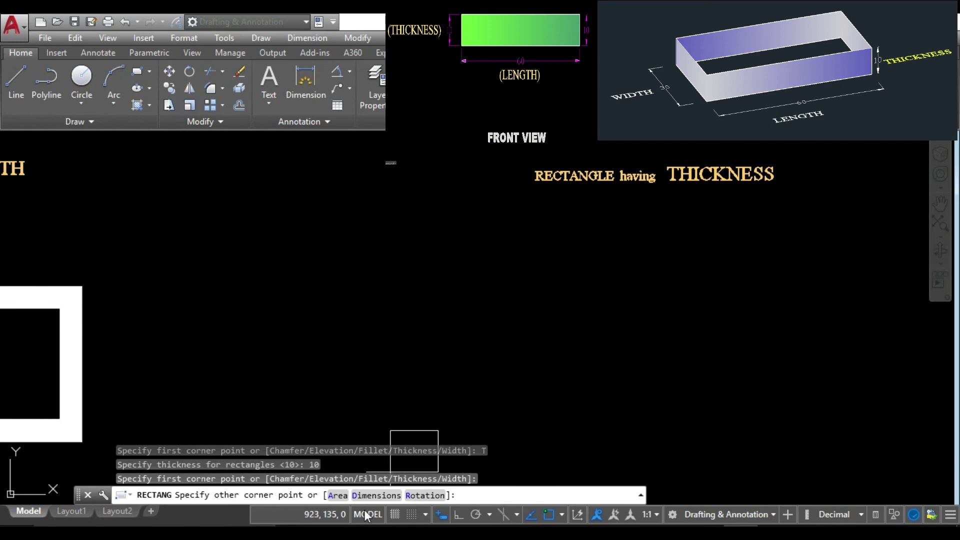
pyautogui.click(375, 495)
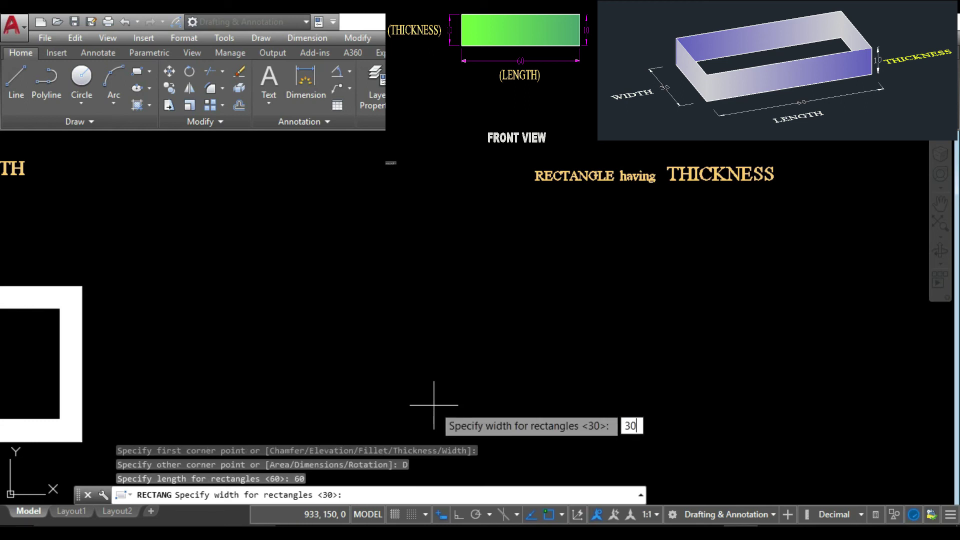
pyautogui.press('Return')
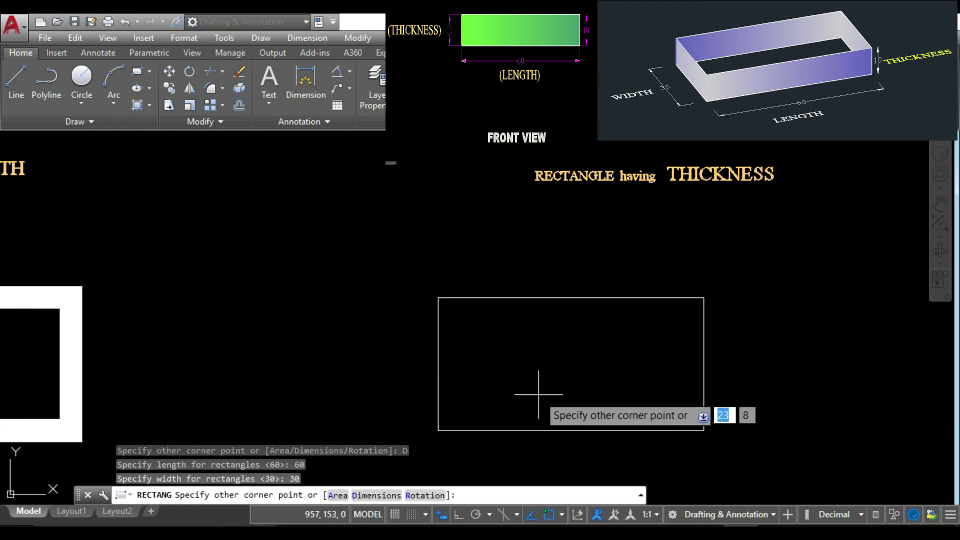
pyautogui.click(567, 358)
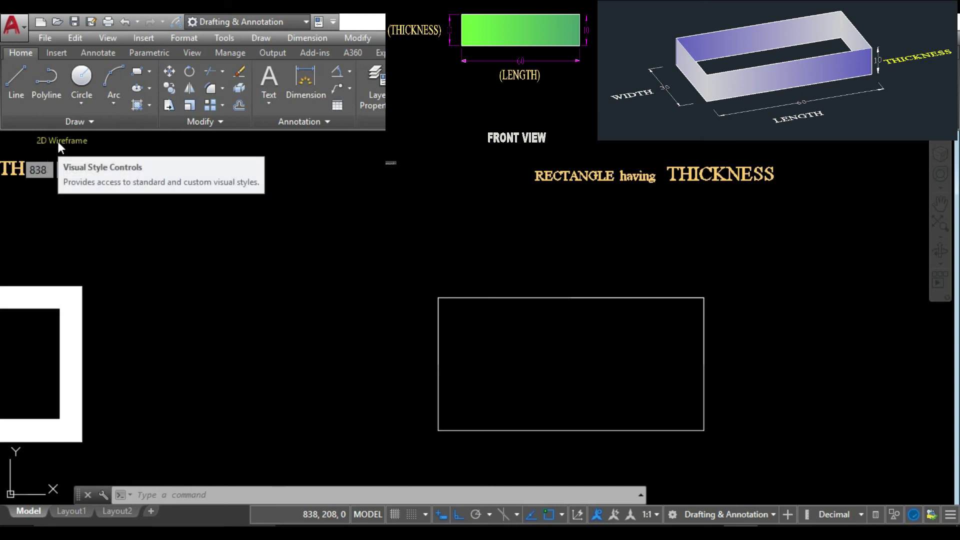
# Step: Display the model in the Conceptual visual style and switch to the front view
pyautogui.click(58, 142)
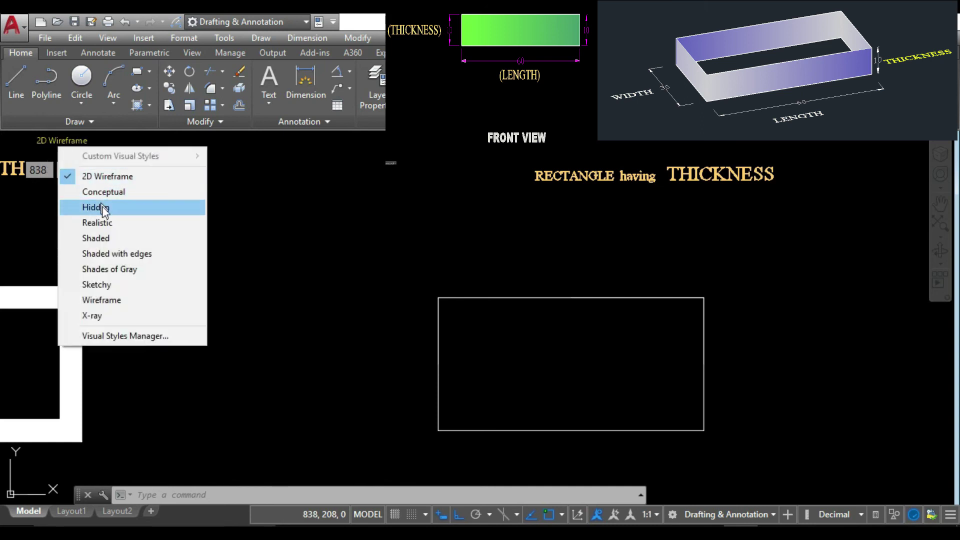
pyautogui.click(106, 192)
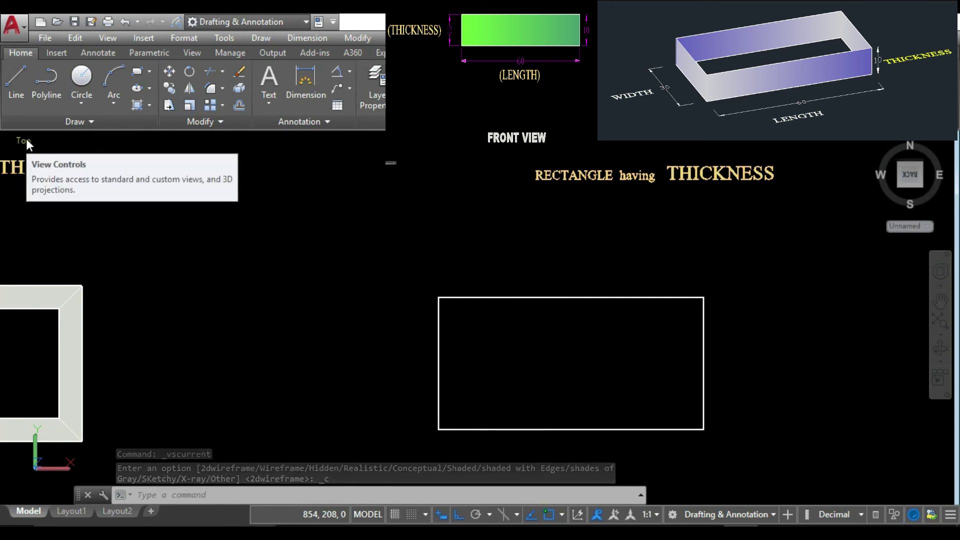
pyautogui.click(26, 140)
pyautogui.click(110, 142)
pyautogui.click(150, 185)
pyautogui.click(99, 188)
pyautogui.click(94, 134)
pyautogui.click(107, 37)
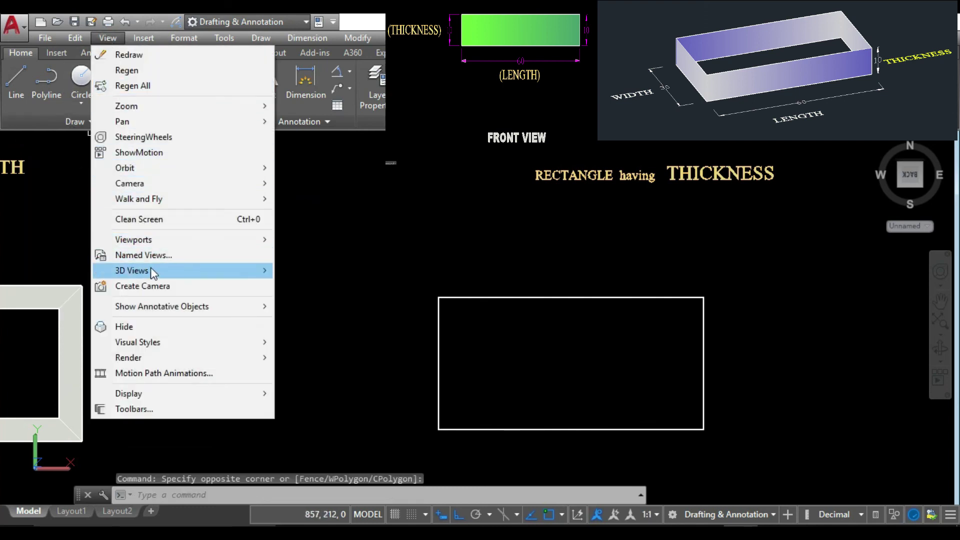
pyautogui.moveTo(157, 268)
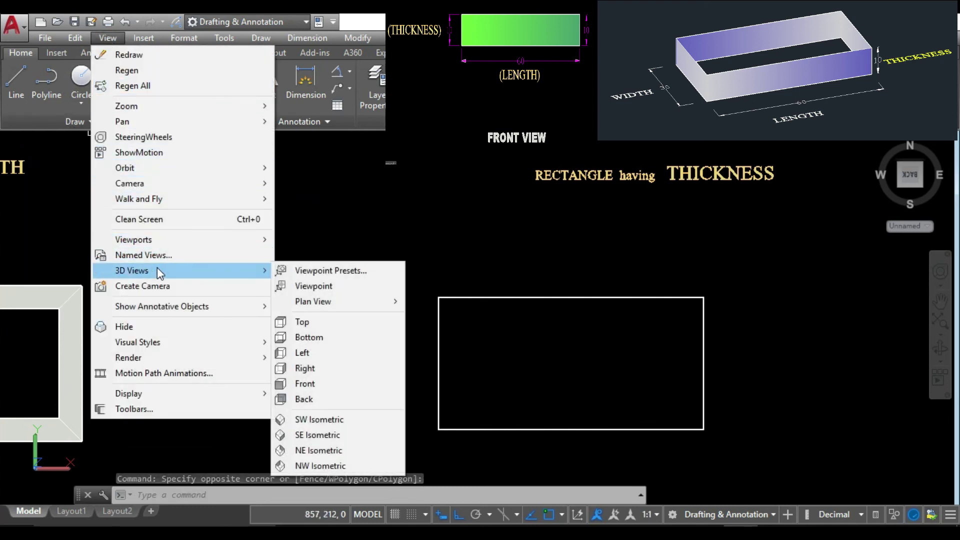
pyautogui.click(306, 383)
# Step: Add a linear dimension to the thickness of the shaded rectangle in the front view, placed beside its left edge
pyautogui.moveTo(568, 368)
pyautogui.mouseDown(button='middle')
pyautogui.moveTo(518, 388)
pyautogui.moveTo(630, 388)
pyautogui.moveTo(629, 396)
pyautogui.mouseUp(button='middle')
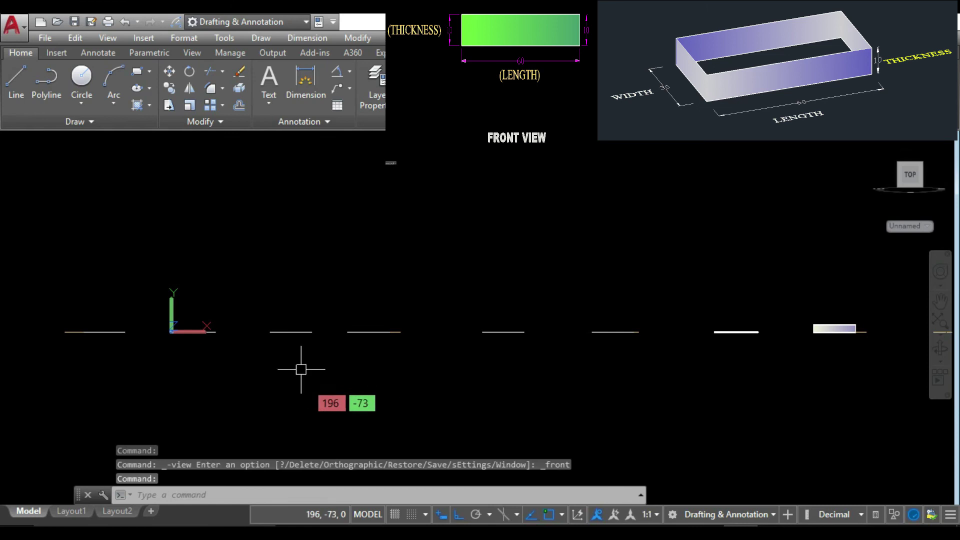
pyautogui.scroll(3, 519, 353)
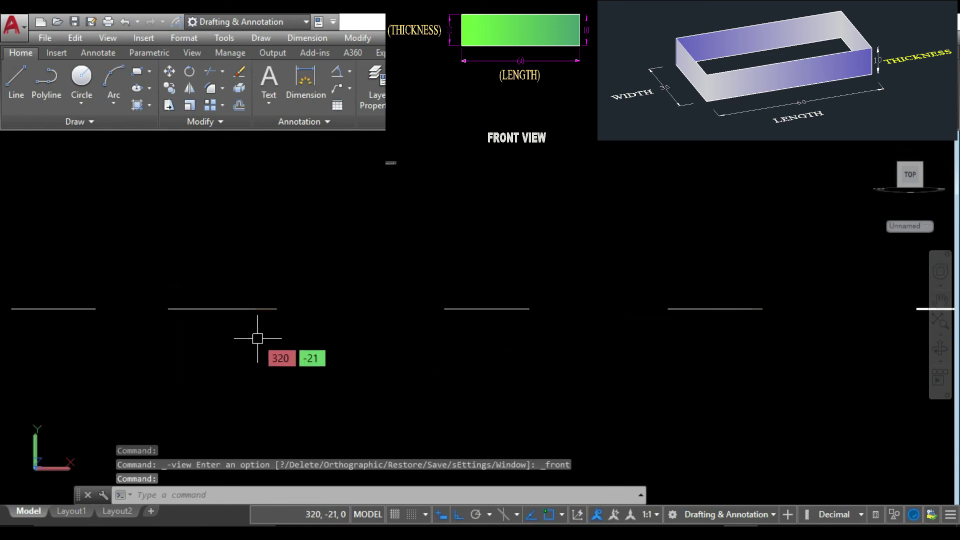
pyautogui.moveTo(567, 335)
pyautogui.mouseDown(button='middle')
pyautogui.moveTo(460, 358)
pyautogui.moveTo(300, 349)
pyautogui.moveTo(235, 318)
pyautogui.mouseUp(button='middle')
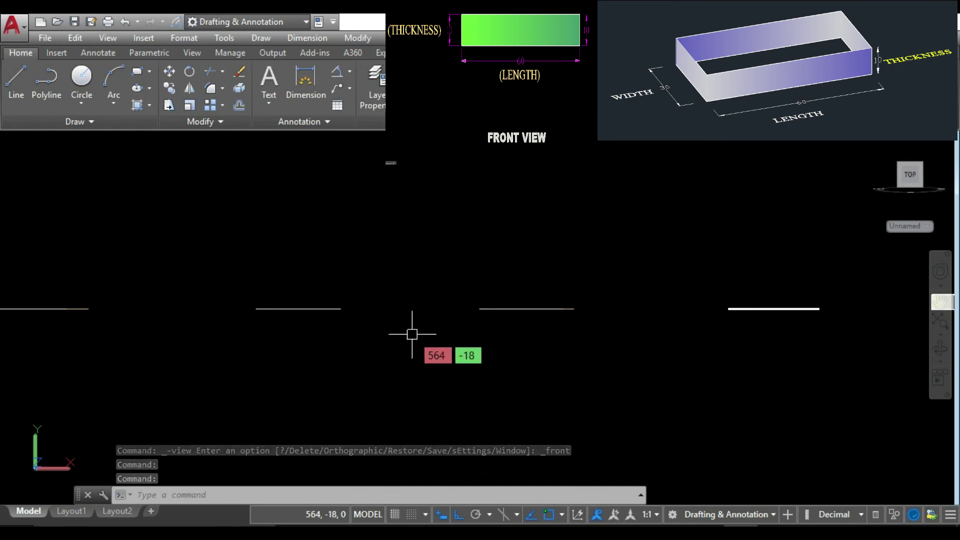
pyautogui.moveTo(568, 327)
pyautogui.mouseDown(button='middle')
pyautogui.moveTo(204, 366)
pyautogui.moveTo(58, 358)
pyautogui.mouseUp(button='middle')
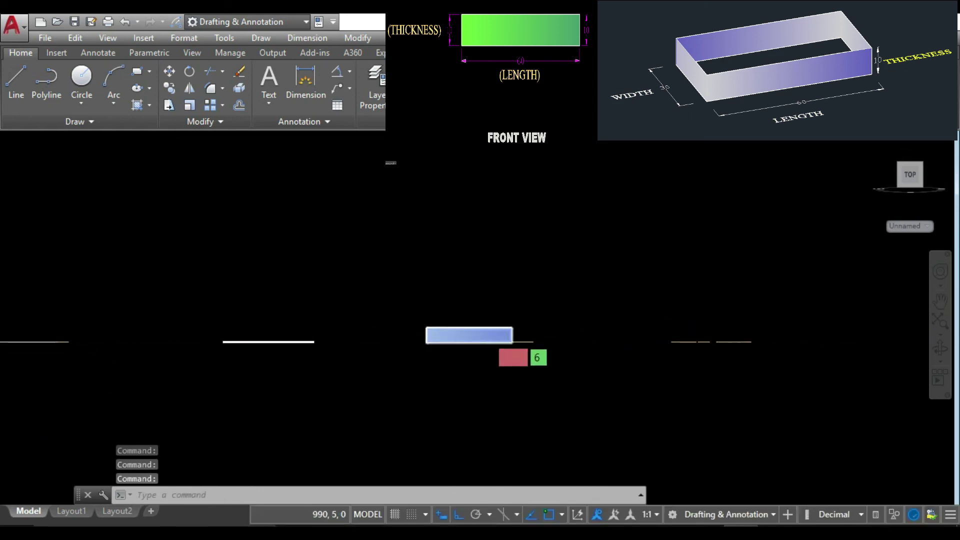
pyautogui.scroll(5, 487, 337)
pyautogui.moveTo(377, 347); pyautogui.dragTo(560, 345, button='middle')
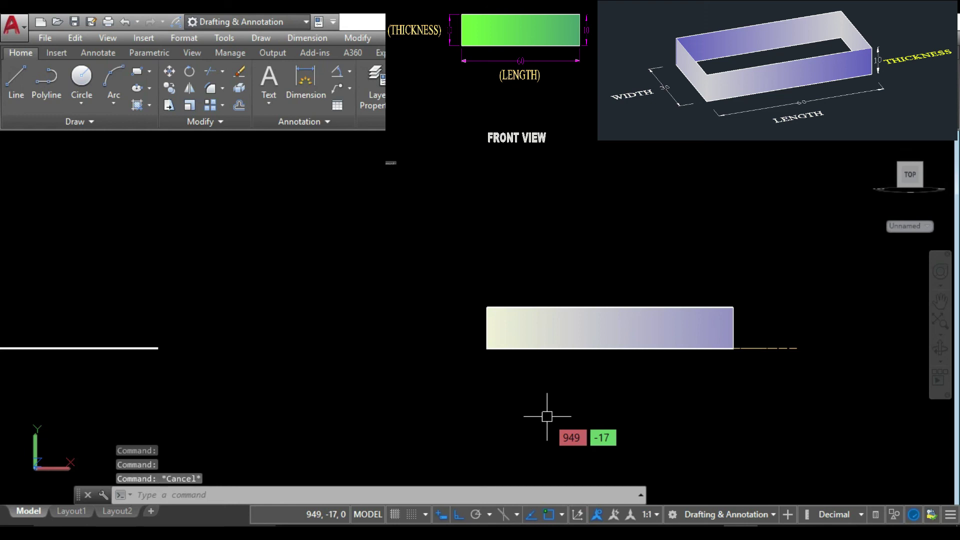
pyautogui.write('dli')
pyautogui.press('Return')
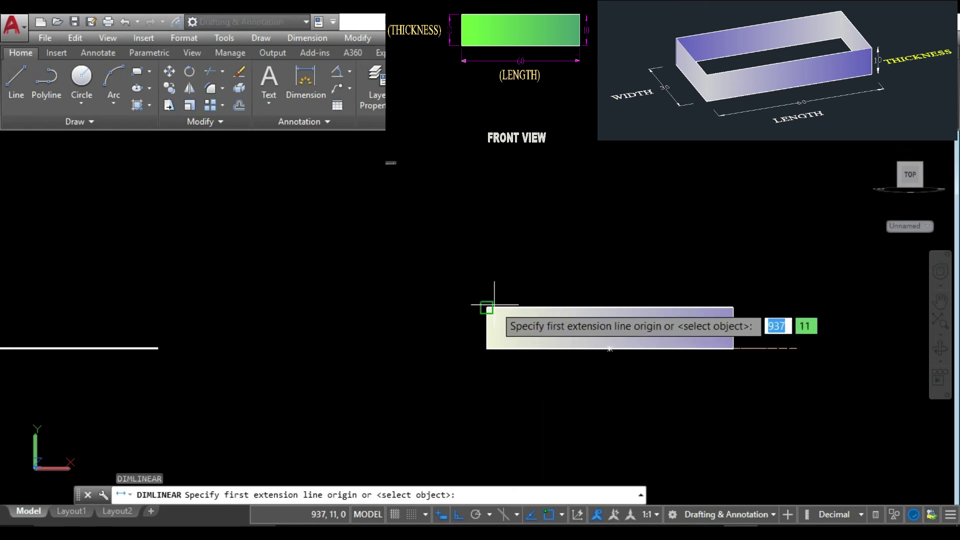
pyautogui.click(489, 309)
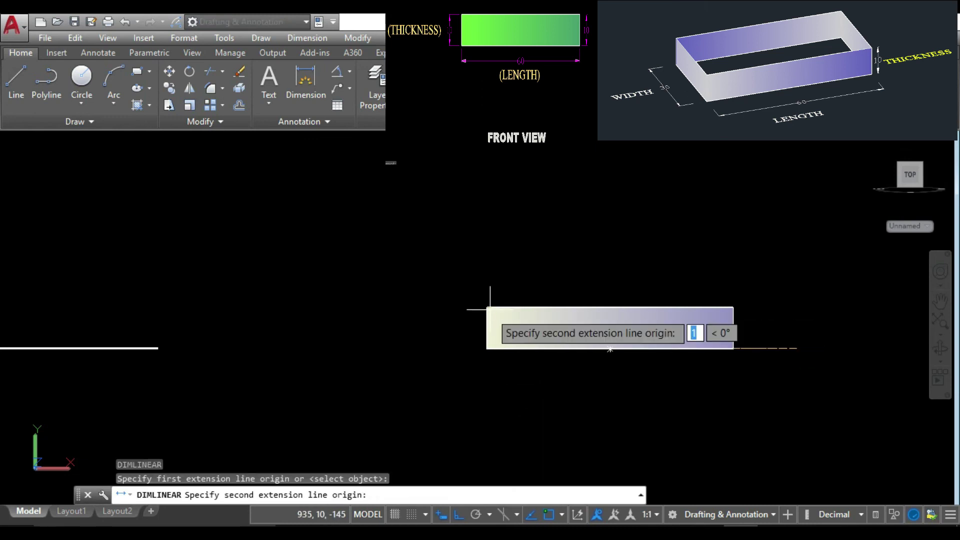
pyautogui.click(487, 348)
pyautogui.click(446, 345)
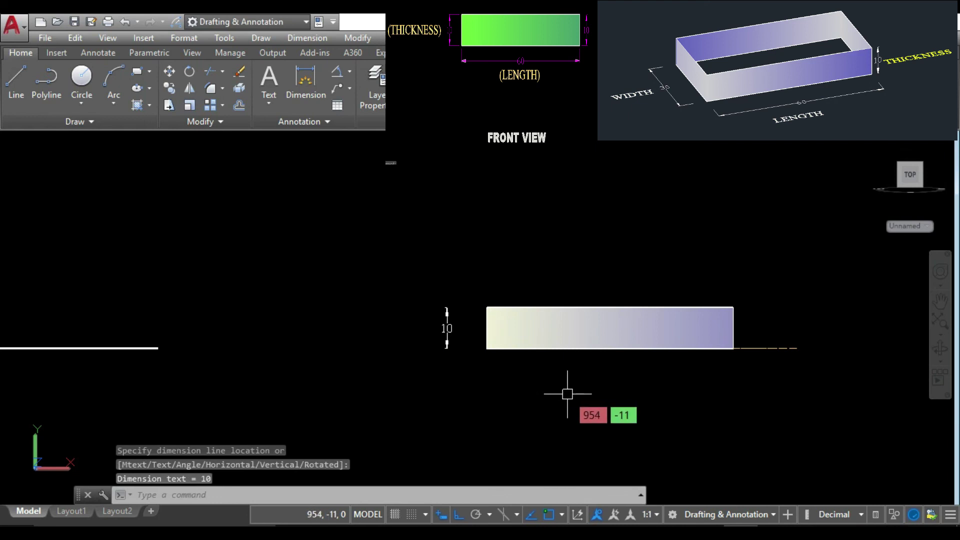
pyautogui.press('Escape')
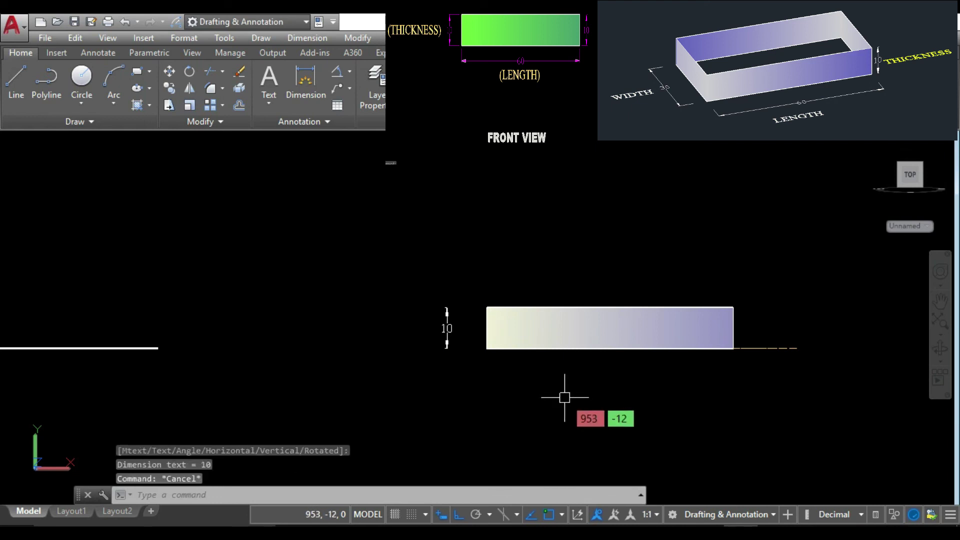
# Step: Add a linear dimension to the length of the shaded rectangle, placed below its bottom edge
pyautogui.press('Return')
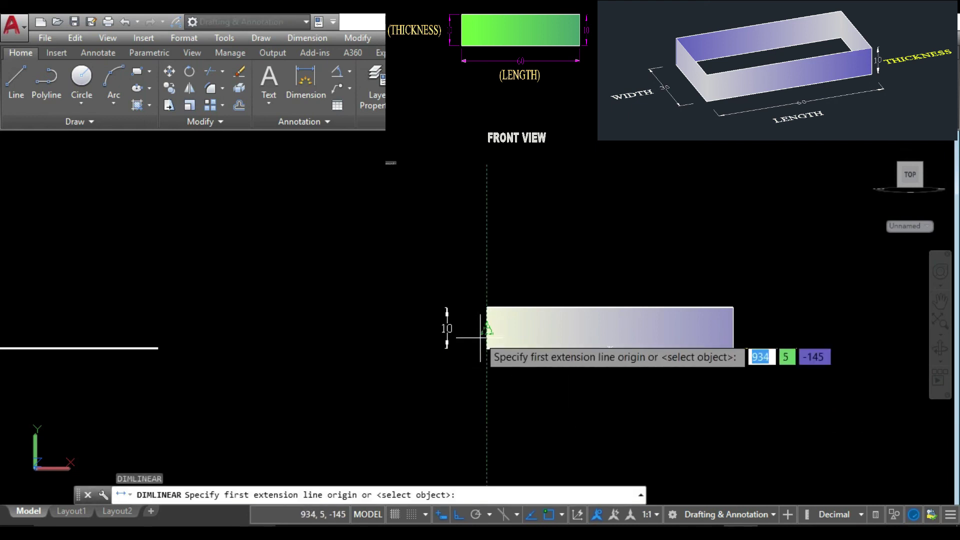
pyautogui.click(488, 349)
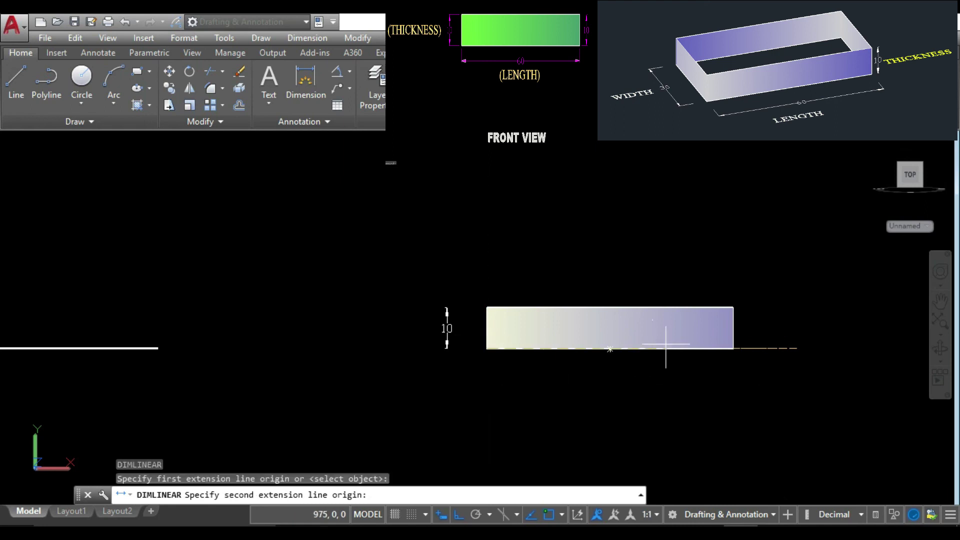
pyautogui.click(732, 350)
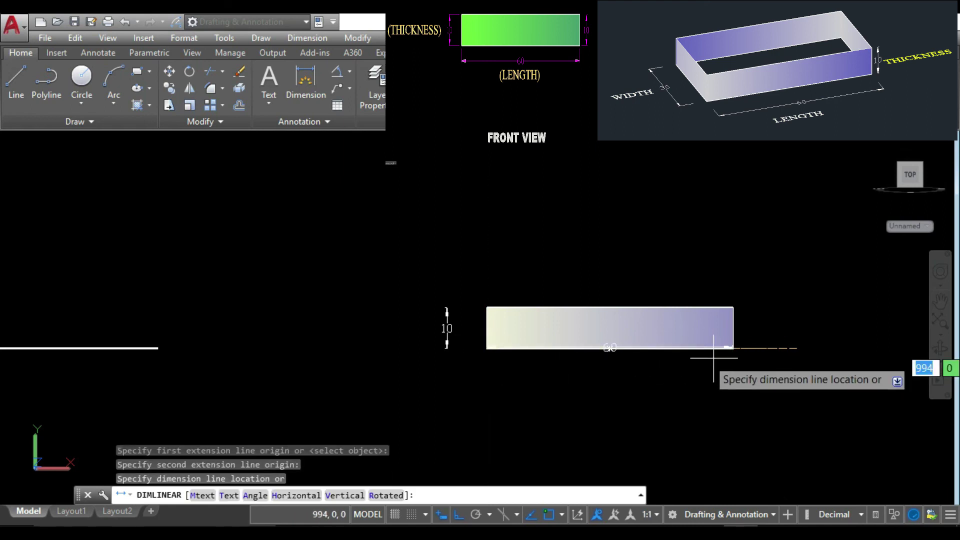
pyautogui.click(710, 377)
# Step: Restore the 2D Wireframe visual style and return to the top view
pyautogui.moveTo(664, 422); pyautogui.dragTo(599, 441, button='middle')
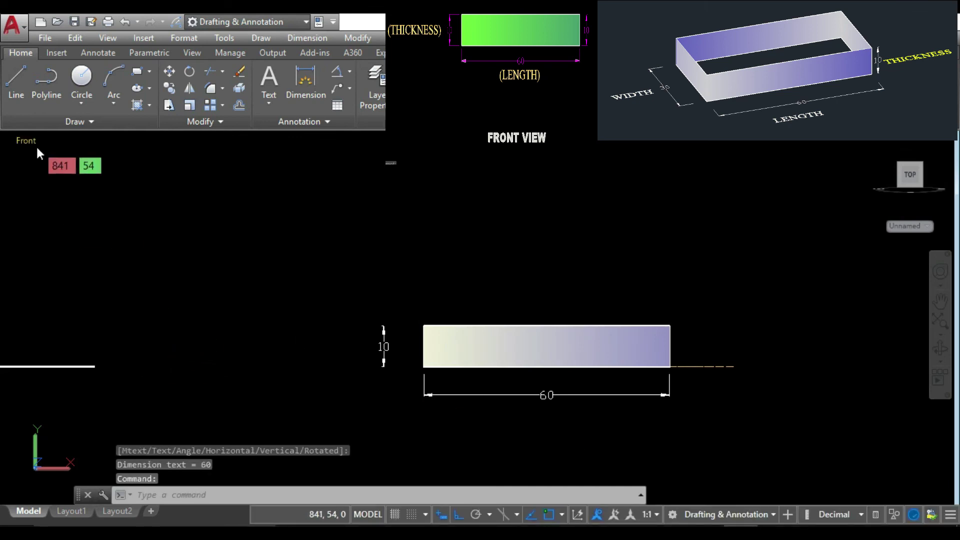
pyautogui.click(64, 140)
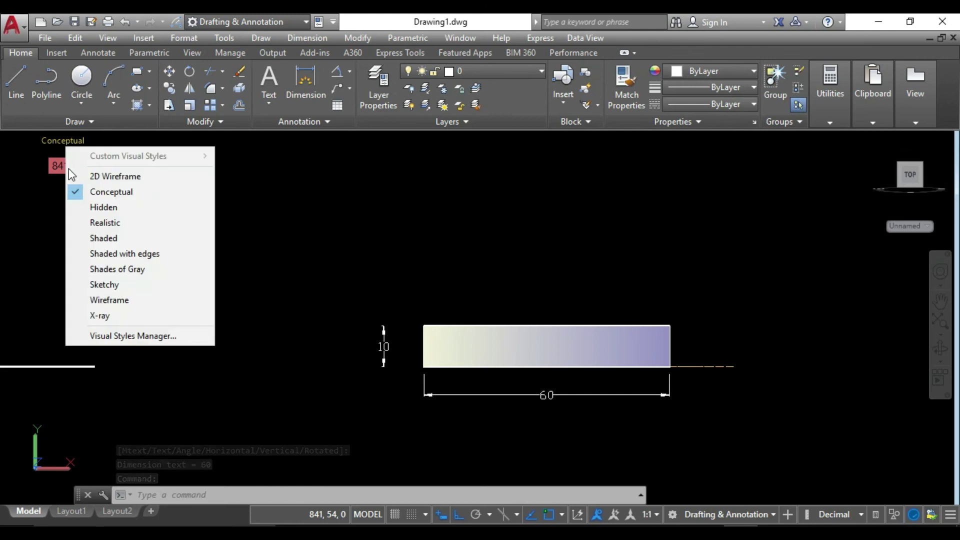
pyautogui.click(93, 178)
pyautogui.click(26, 140)
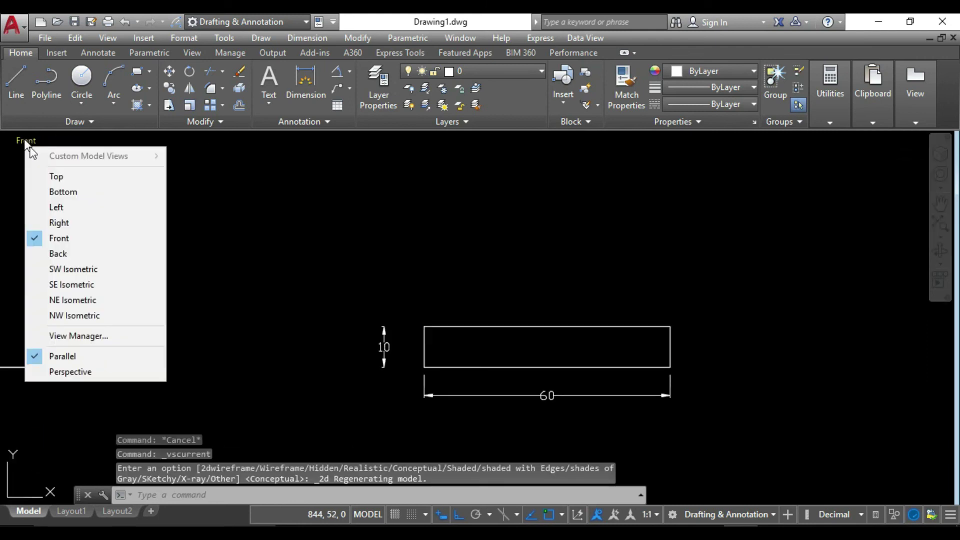
pyautogui.click(50, 176)
# Step: Start a rectangle with its elevation set to 50 for the example labelled "RECTANGLE having ELEVATION"
pyautogui.moveTo(584, 342); pyautogui.dragTo(190, 336, button='middle')
pyautogui.scroll(4, 487, 265)
pyautogui.scroll(2, 375, 217)
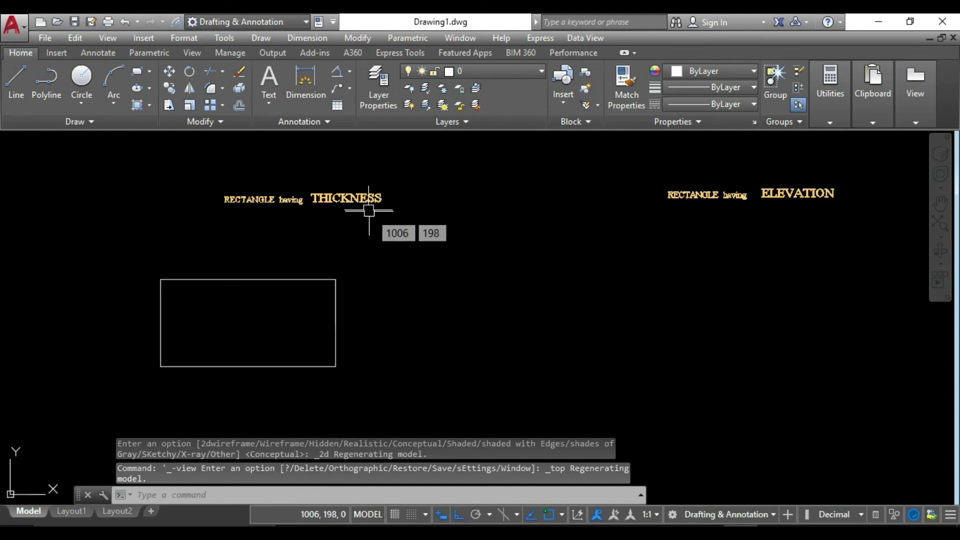
pyautogui.scroll(2, 564, 285)
pyautogui.moveTo(690, 275)
pyautogui.mouseDown(button='middle')
pyautogui.moveTo(574, 317)
pyautogui.moveTo(521, 301)
pyautogui.mouseUp(button='middle')
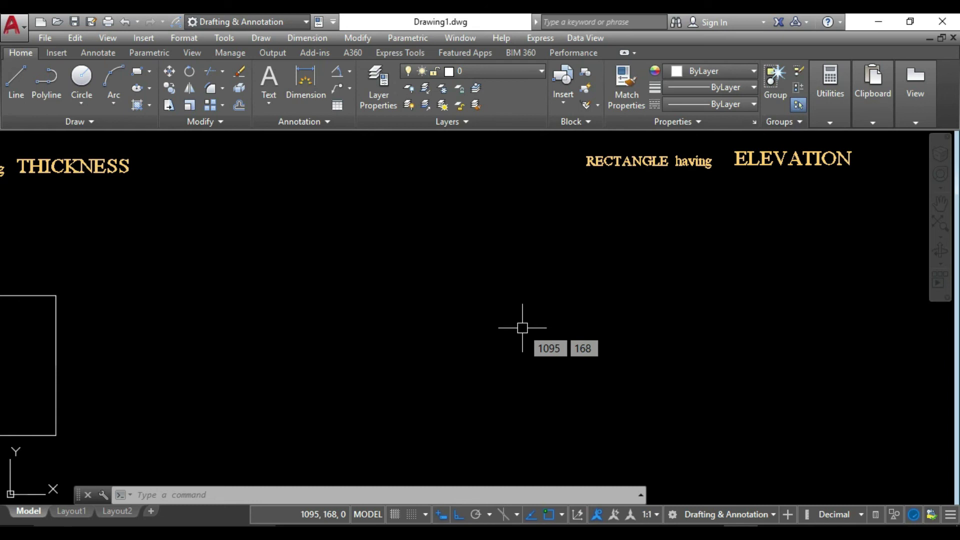
pyautogui.write('rec')
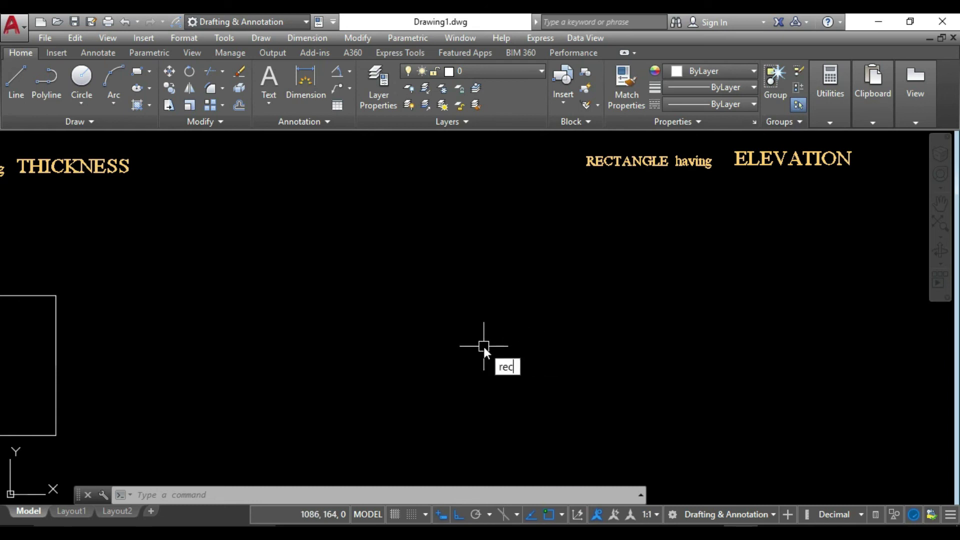
pyautogui.press('Return')
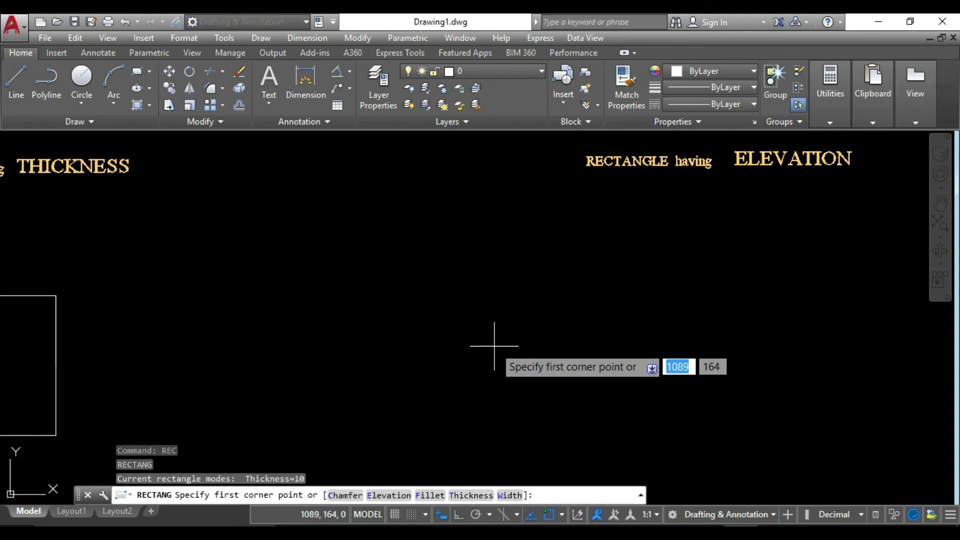
pyautogui.click(405, 495)
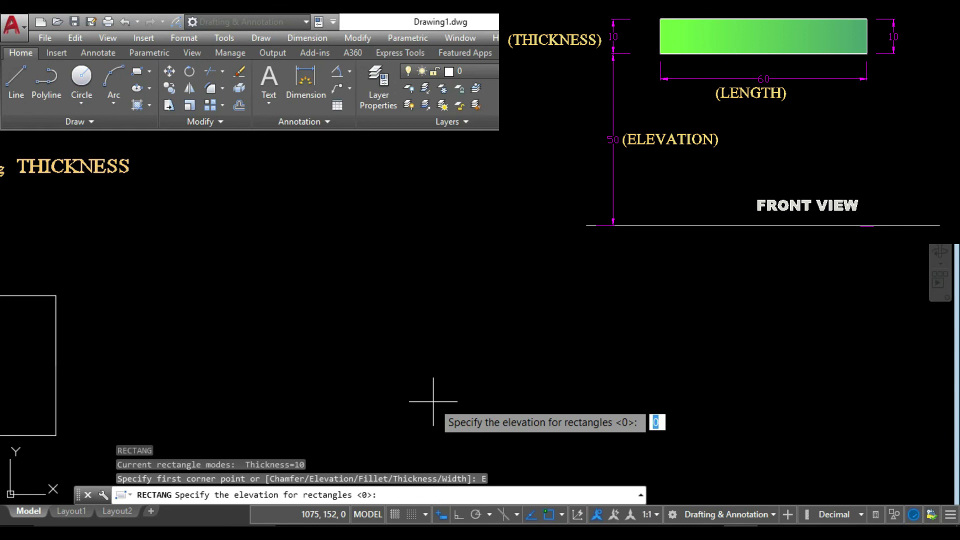
pyautogui.press('Return')
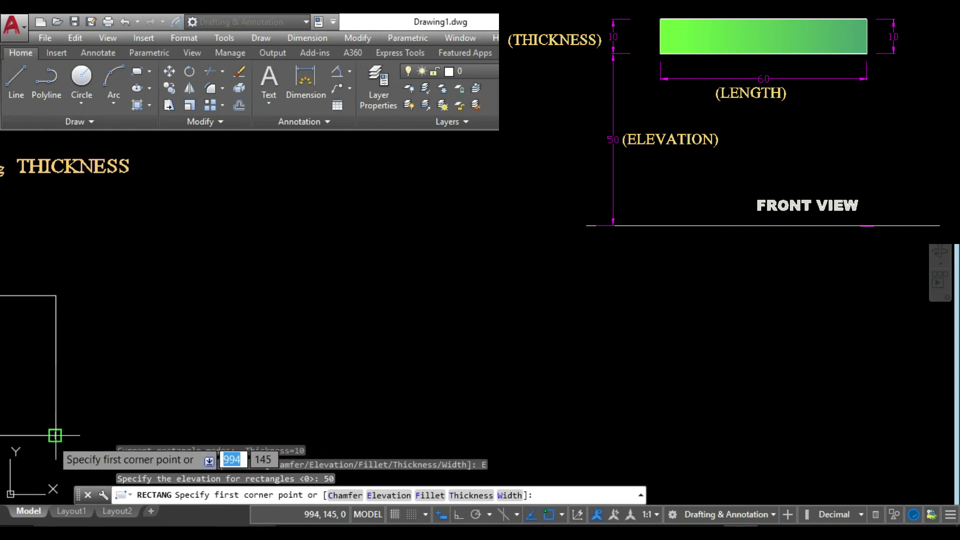
# Step: Draw the elevated rectangle by dimensions below the ELEVATION heading, with length 60 and width 30
pyautogui.click(473, 435)
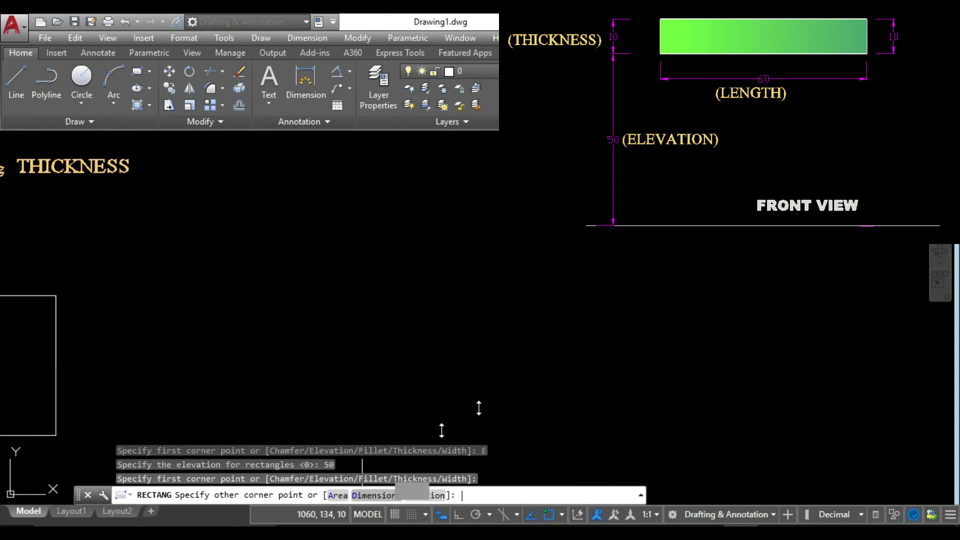
pyautogui.click(373, 495)
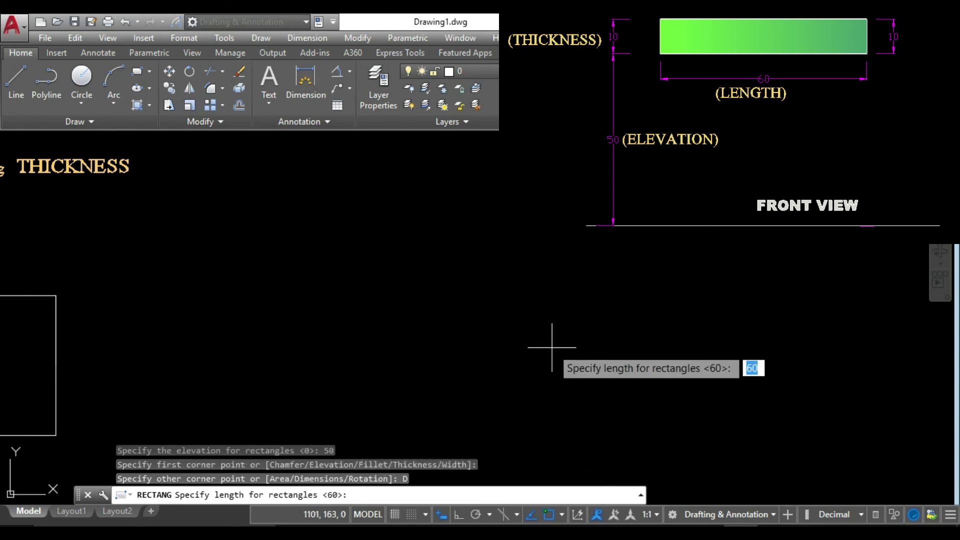
pyautogui.press('Return')
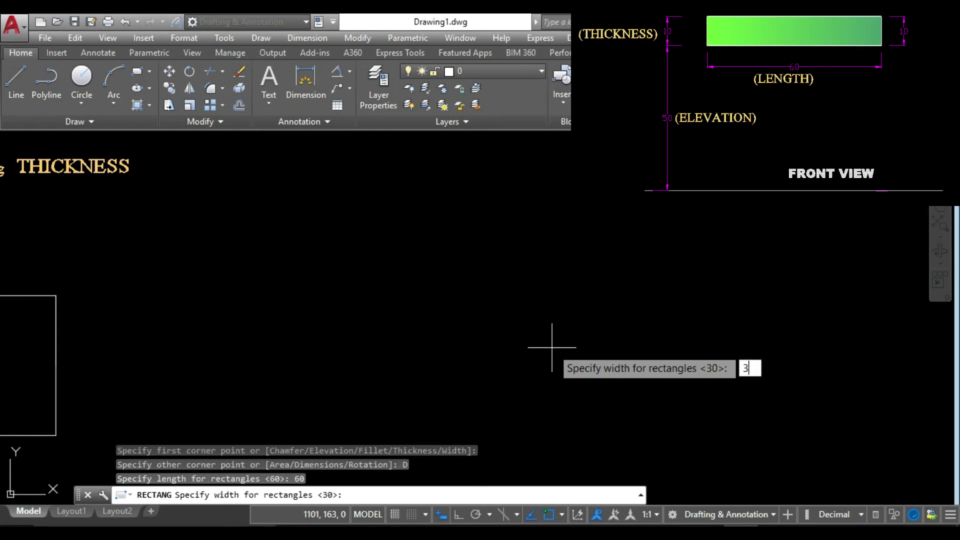
pyautogui.press('Return')
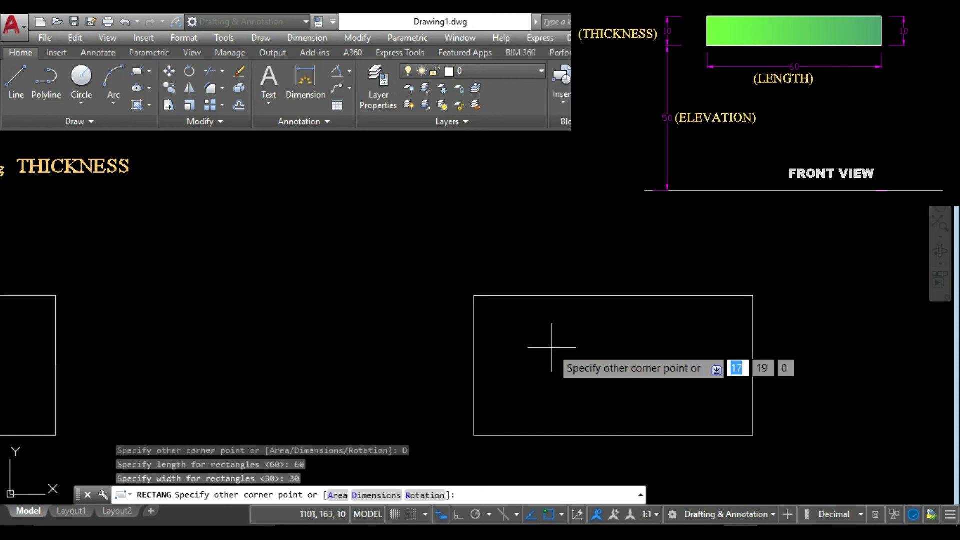
pyautogui.click(615, 324)
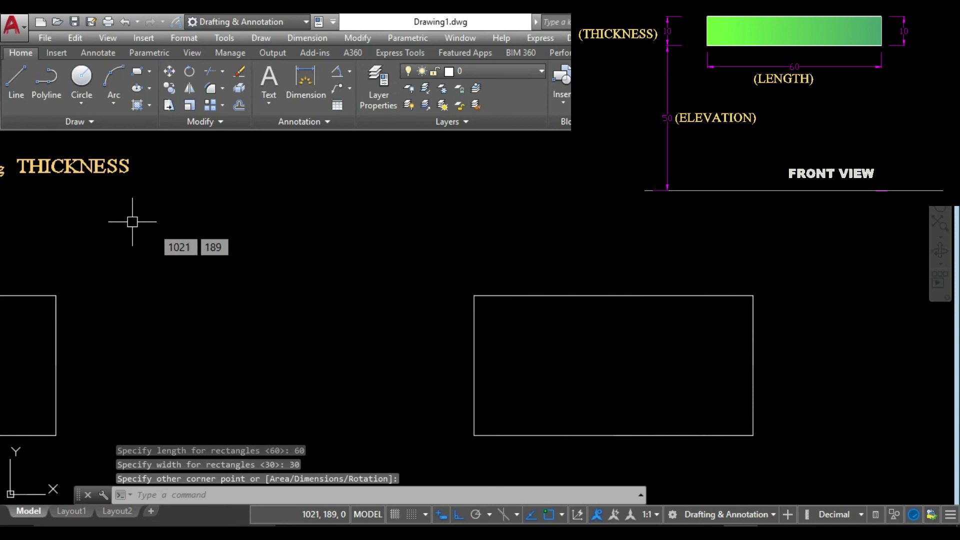
# Step: Apply the Conceptual visual style and switch from the top view to the front view
pyautogui.click(58, 143)
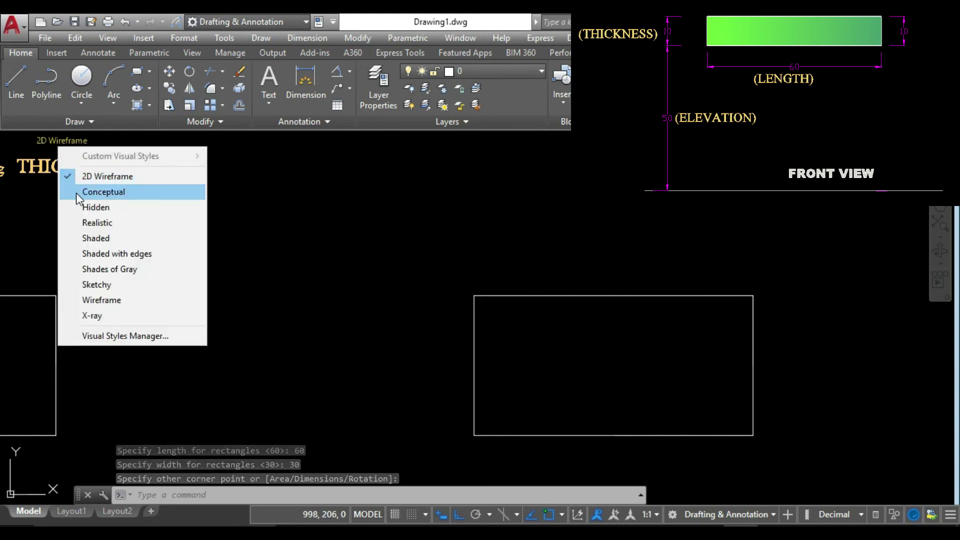
pyautogui.click(76, 192)
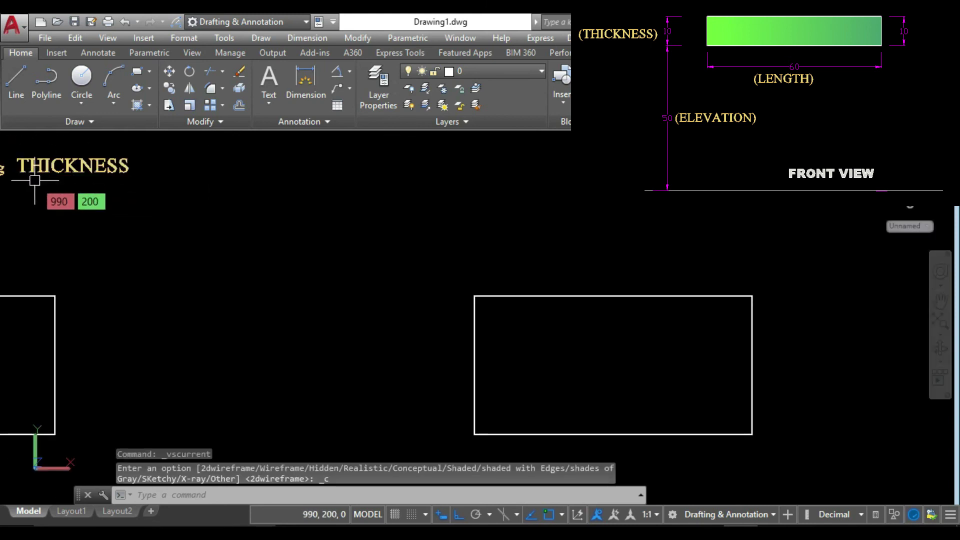
pyautogui.click(22, 142)
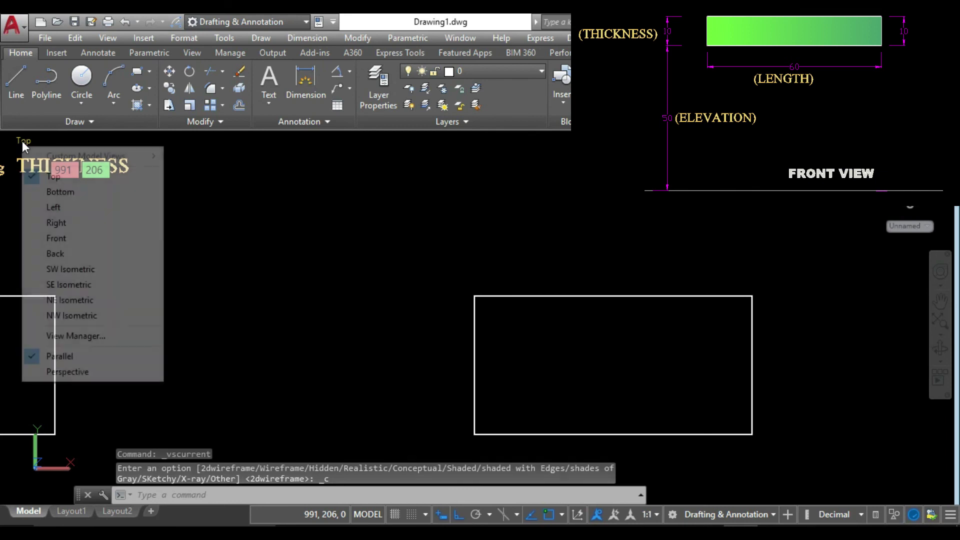
pyautogui.click(58, 238)
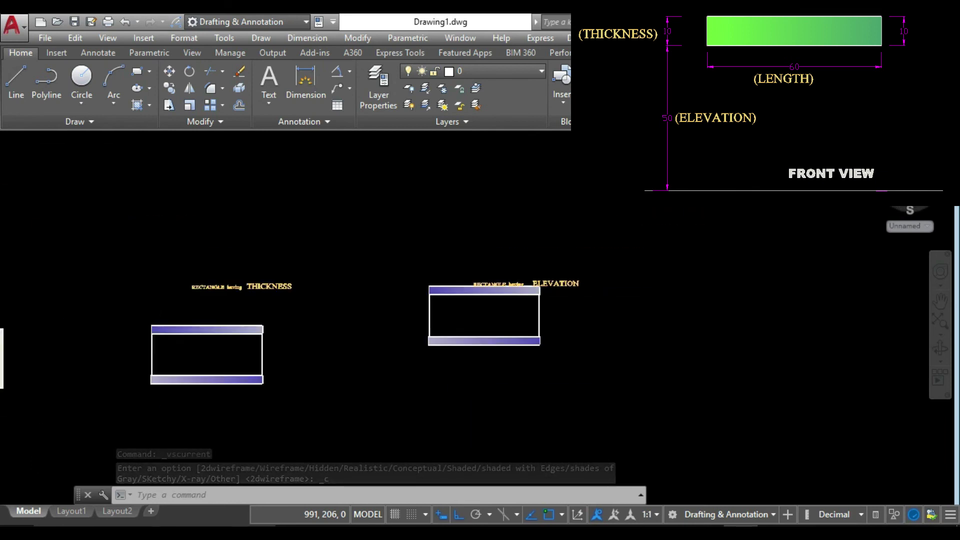
# Step: Examine the height of the elevated rectangle in the front view against the base level of the other rectangles
pyautogui.moveTo(759, 345)
pyautogui.mouseDown(button='middle')
pyautogui.moveTo(766, 349)
pyautogui.moveTo(385, 349)
pyautogui.moveTo(274, 336)
pyautogui.mouseUp(button='middle')
pyautogui.scroll(5, 355, 322)
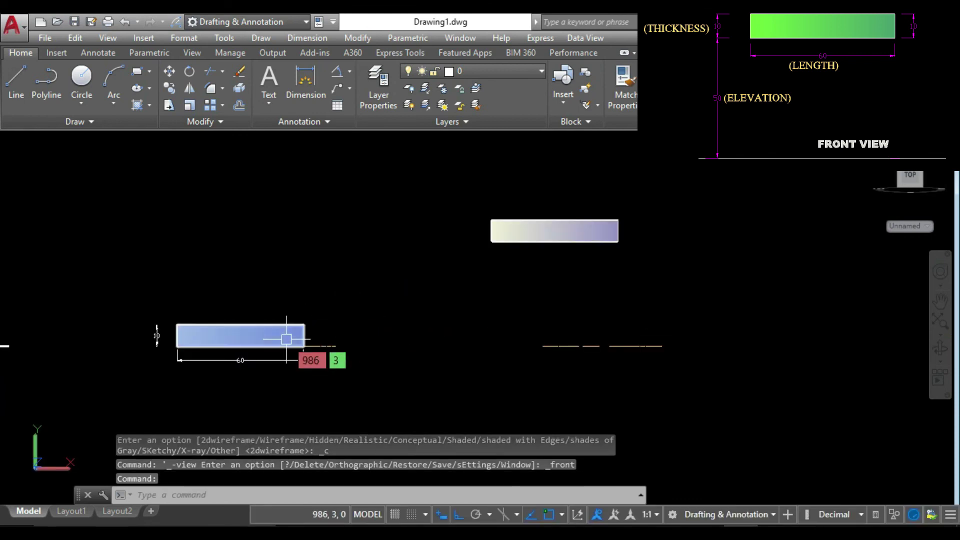
pyautogui.moveTo(344, 342); pyautogui.dragTo(308, 358, button='middle')
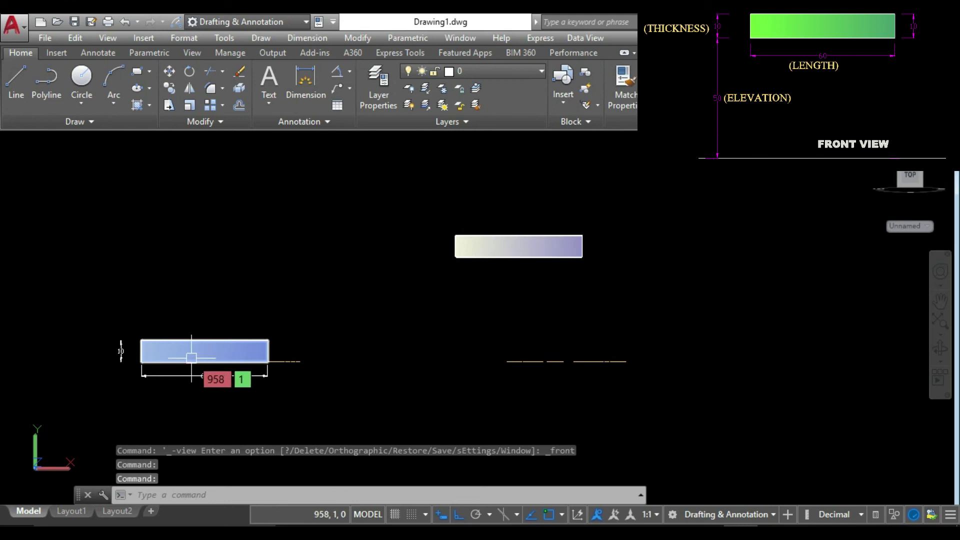
pyautogui.scroll(-2, 192, 357)
pyautogui.moveTo(191, 357); pyautogui.dragTo(310, 358, button='middle')
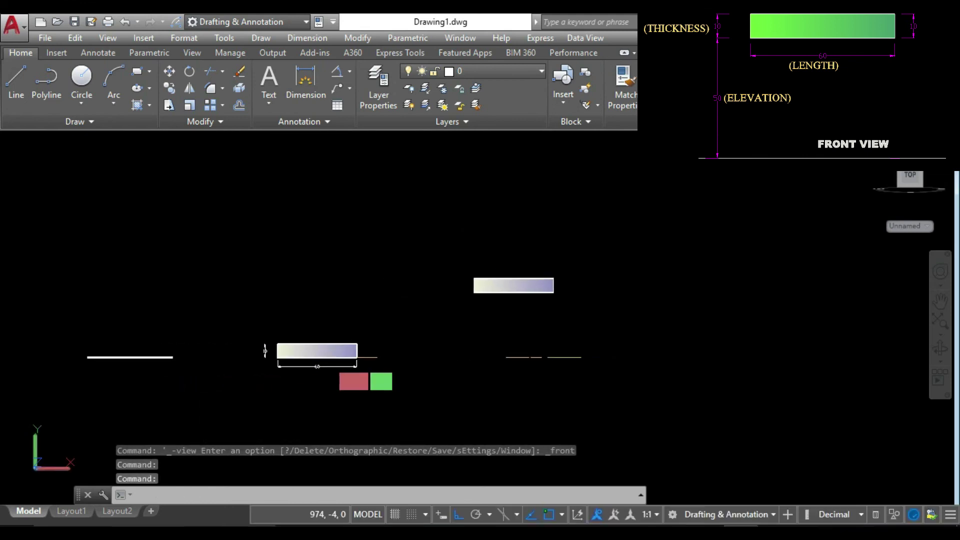
pyautogui.scroll(2, 215, 344)
pyautogui.scroll(2, 293, 354)
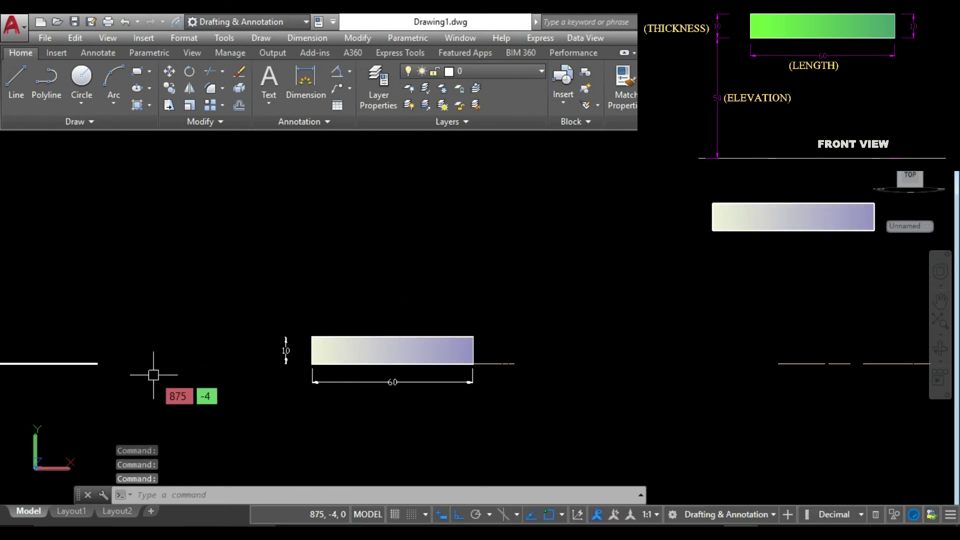
pyautogui.moveTo(153, 375); pyautogui.dragTo(472, 377, button='middle')
pyautogui.scroll(-2, 472, 377)
pyautogui.scroll(-2, 495, 367)
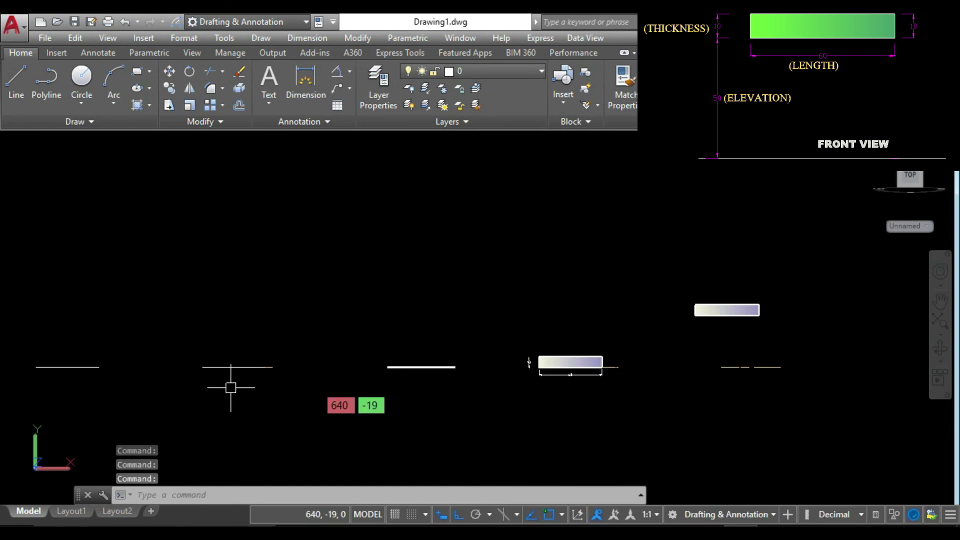
pyautogui.moveTo(650, 381); pyautogui.dragTo(405, 400, button='middle')
pyautogui.scroll(2, 405, 395)
pyautogui.scroll(2, 403, 374)
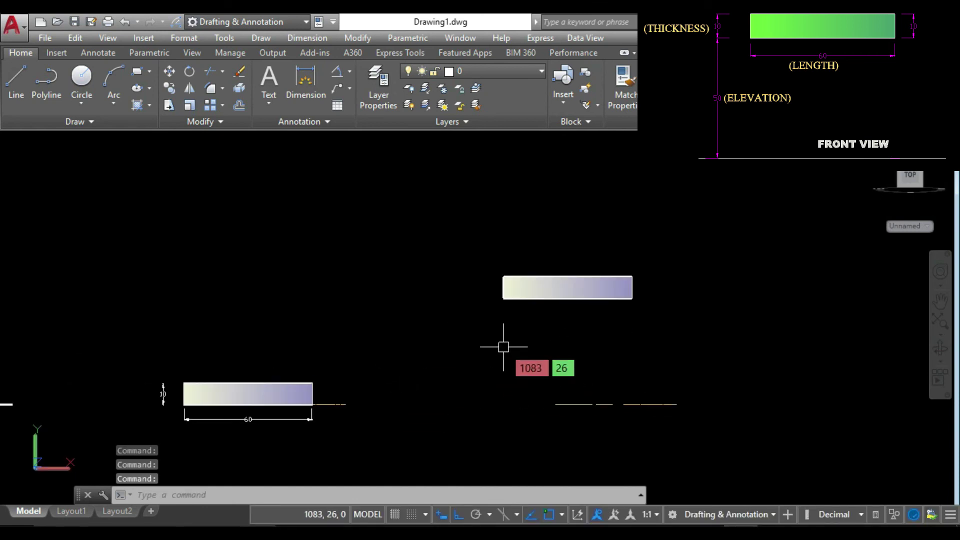
# Step: Add a vertical linear dimension from the elevated rectangle's lower-left corner to the base of the thickness rectangle, placed between the two rectangles
pyautogui.moveTo(517, 336)
pyautogui.mouseDown(button='middle')
pyautogui.moveTo(486, 347)
pyautogui.moveTo(418, 323)
pyautogui.mouseUp(button='middle')
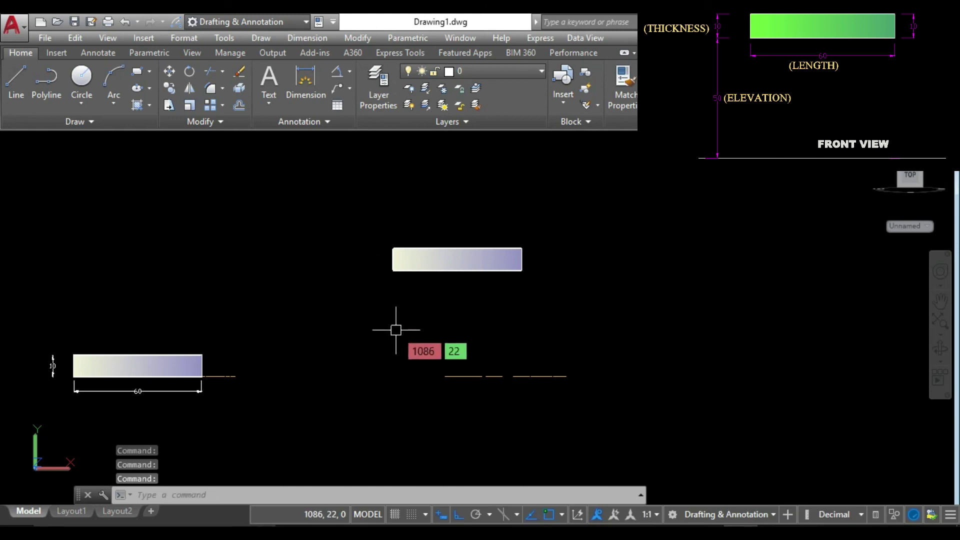
pyautogui.write('li')
pyautogui.press('Return')
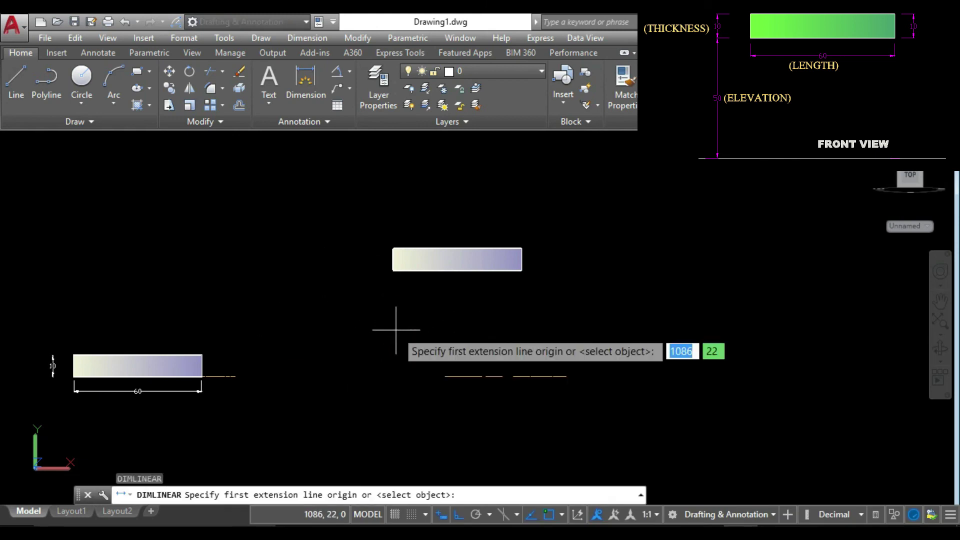
pyautogui.click(393, 270)
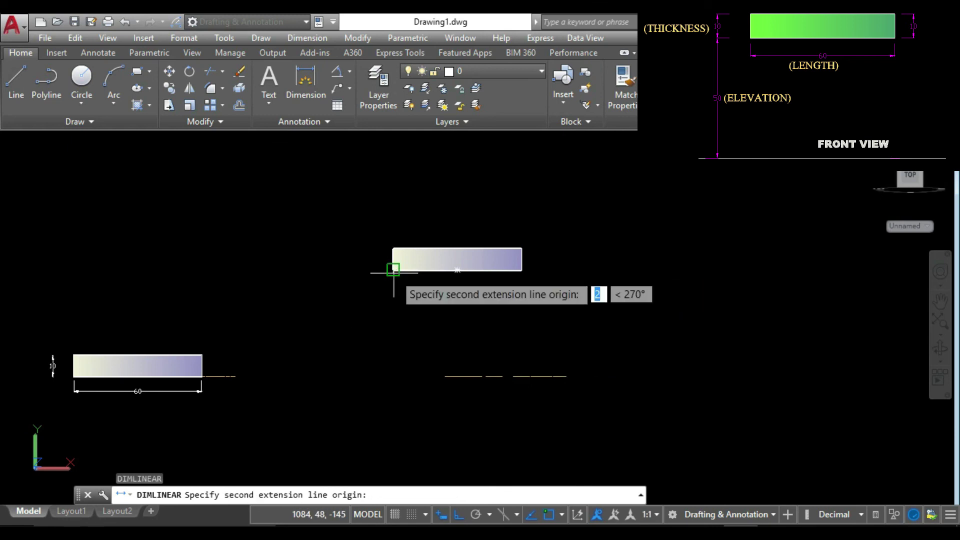
pyautogui.click(202, 376)
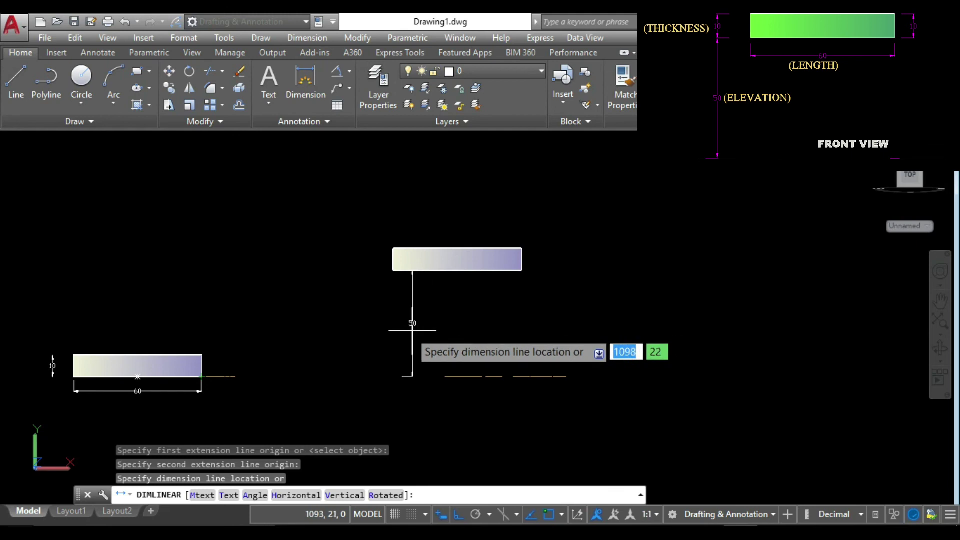
pyautogui.click(348, 334)
# Step: Add a linear dimension to the elevated rectangle's thickness, placed beside its left edge above the elevation dimension
pyautogui.scroll(2, 381, 332)
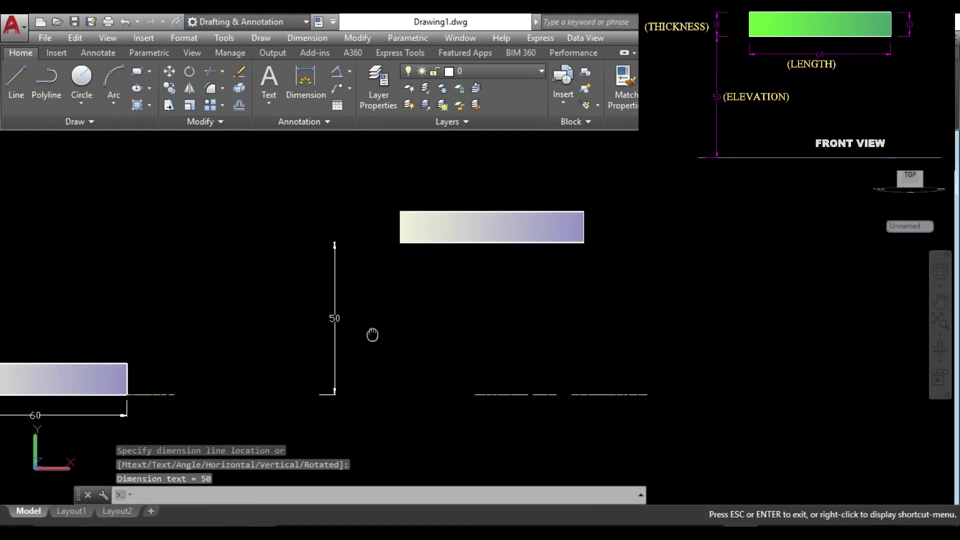
pyautogui.moveTo(373, 334); pyautogui.dragTo(522, 314, button='middle')
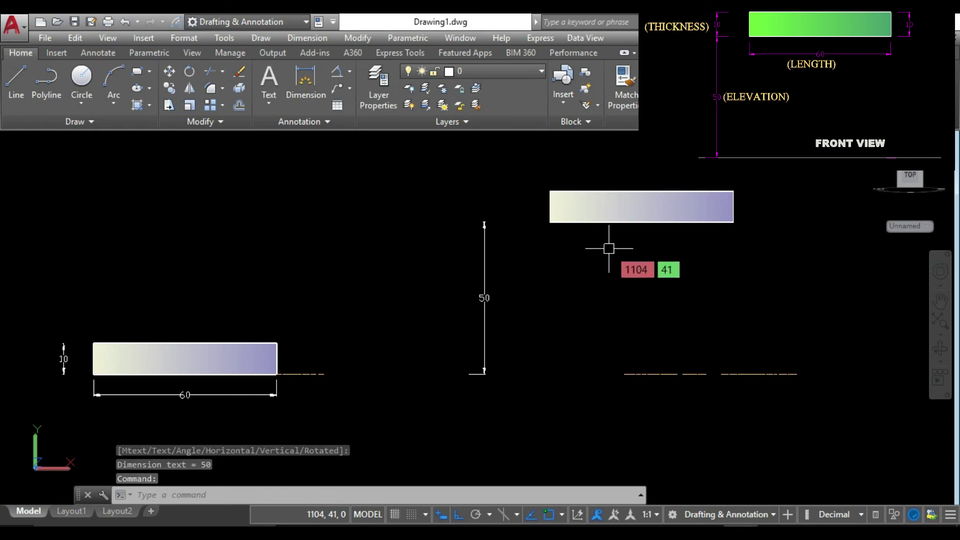
pyautogui.press('Return')
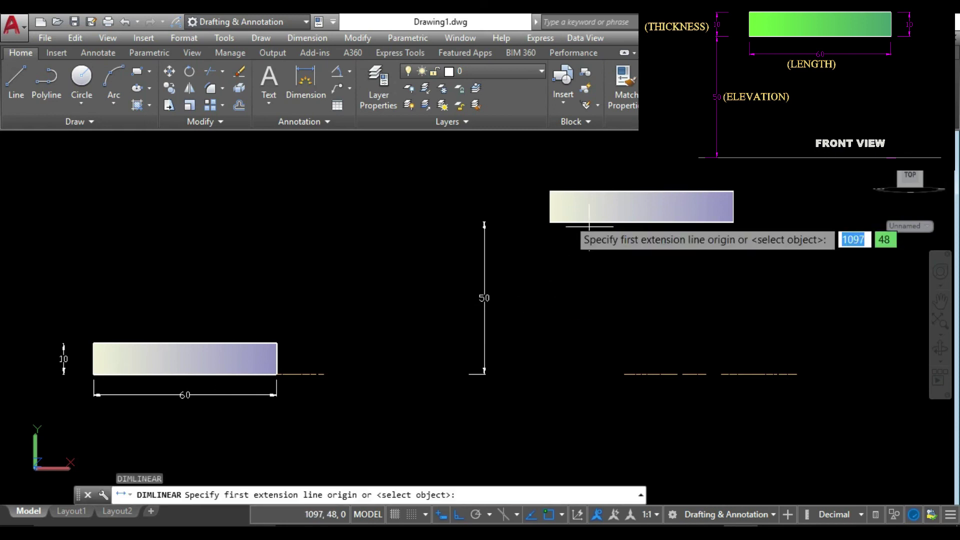
pyautogui.click(550, 224)
pyautogui.click(546, 191)
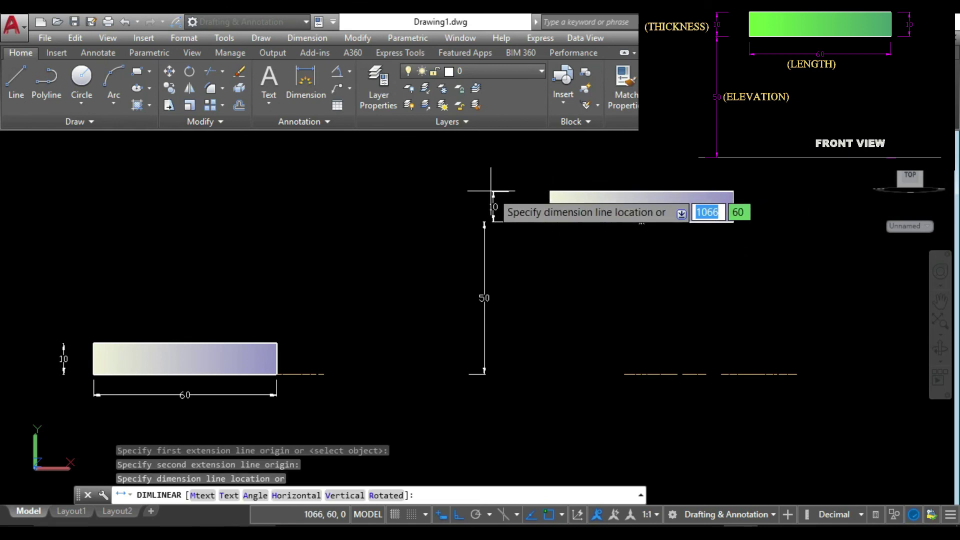
pyautogui.click(491, 206)
# Step: Add a linear dimension to the elevated rectangle's length, placed below its bottom edge
pyautogui.press('Return')
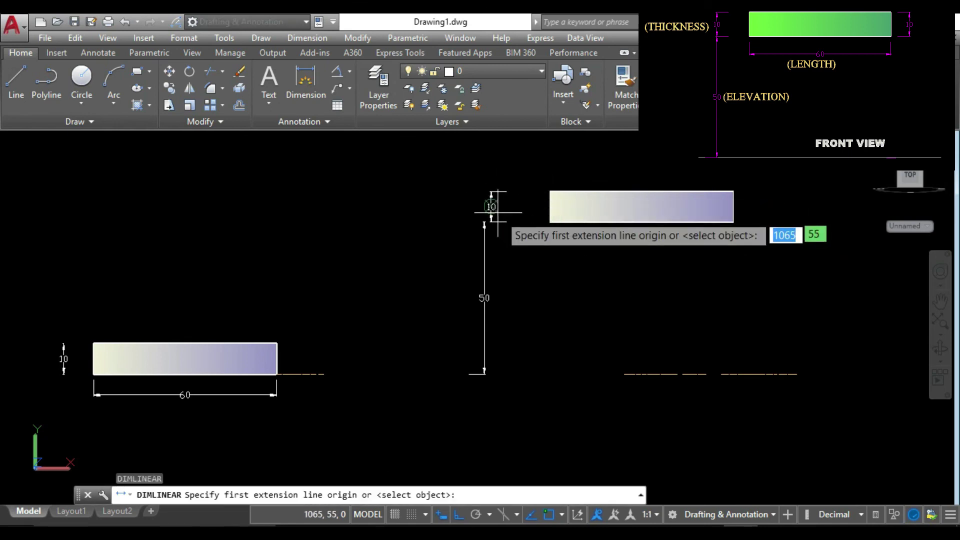
pyautogui.click(550, 223)
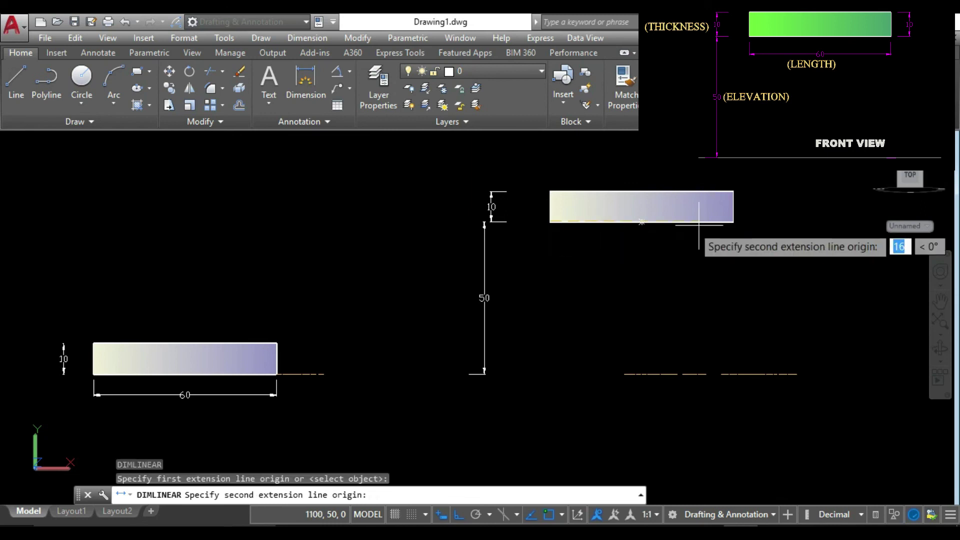
pyautogui.click(733, 222)
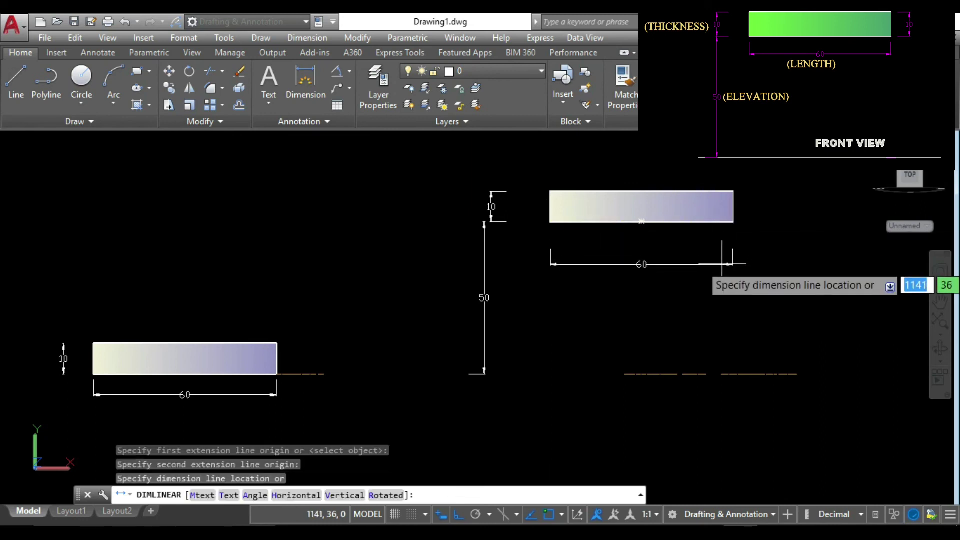
pyautogui.click(728, 254)
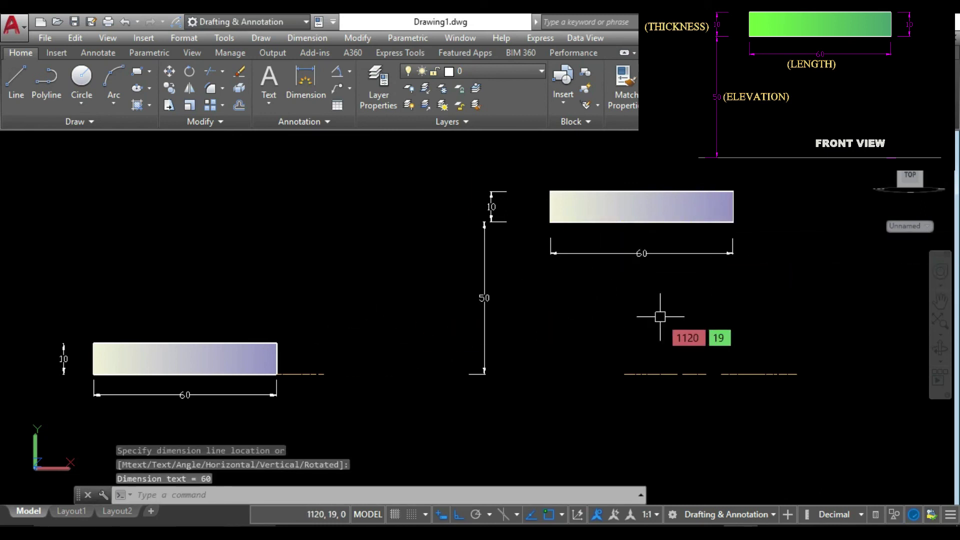